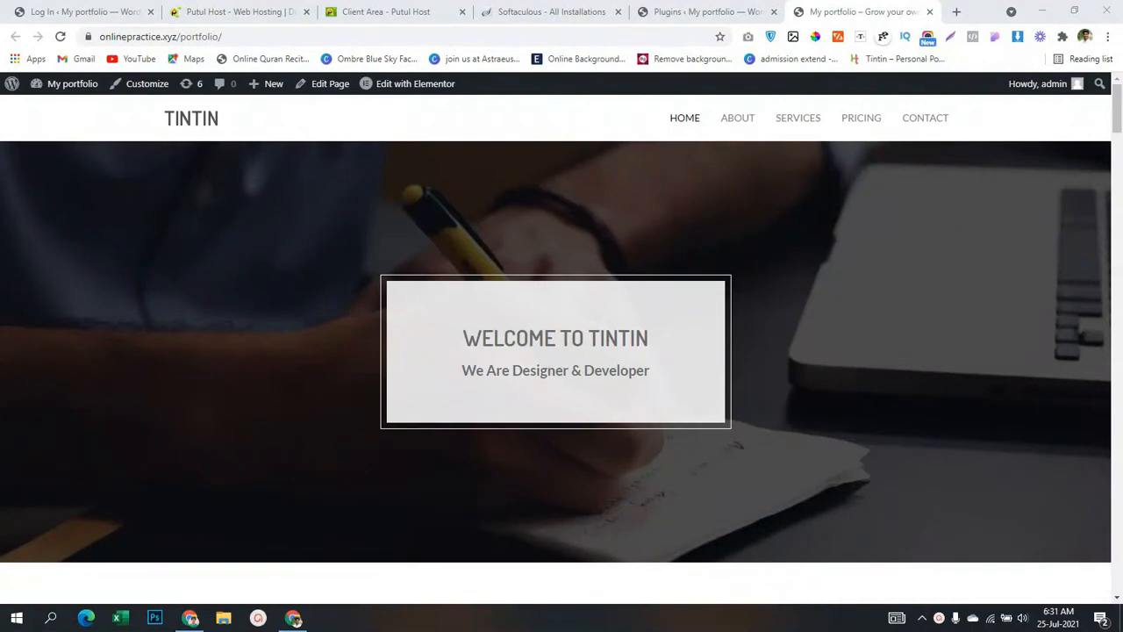
Step: Examine the Tintin portfolio page from the welcome banner through teams, gallery, pricing, skills and location to the Get In Touch form
{"action": "scroll", "coordinate": [562, 351], "scroll_direction": "down", "scroll_amount": 5}
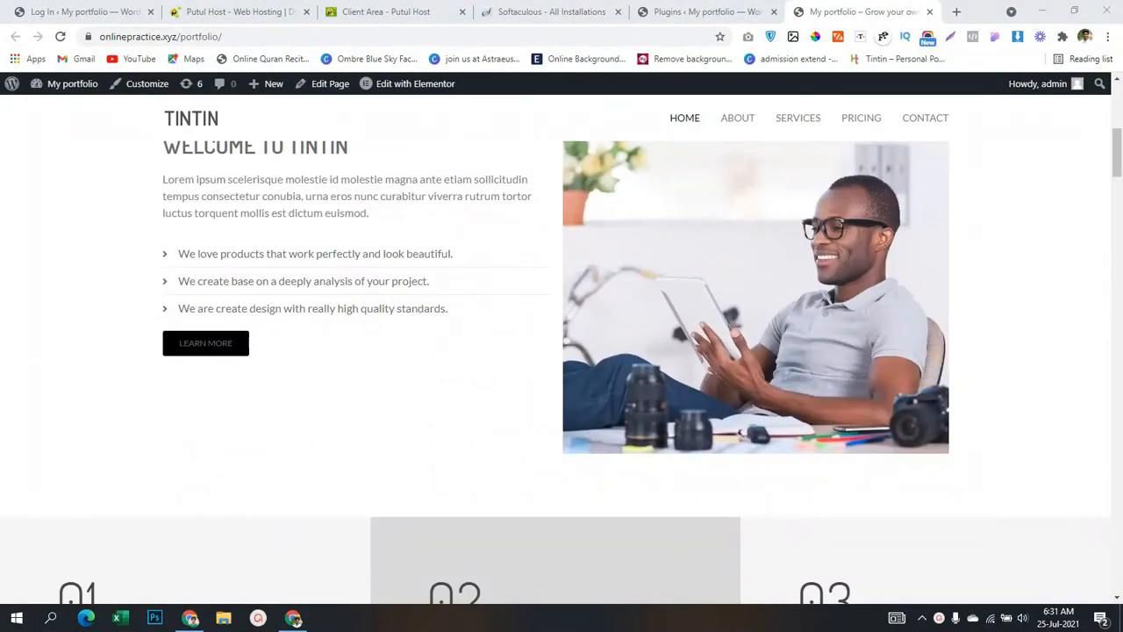
{"action": "scroll", "coordinate": [562, 351], "scroll_direction": "down", "scroll_amount": 10}
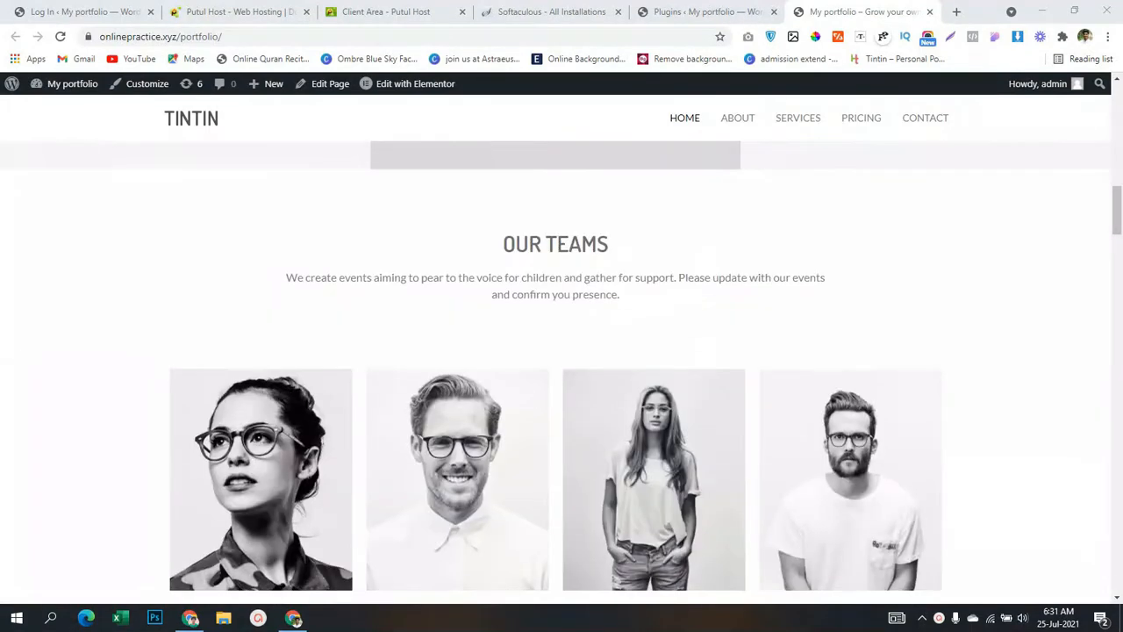
{"action": "scroll", "coordinate": [562, 351], "scroll_direction": "down", "scroll_amount": 15}
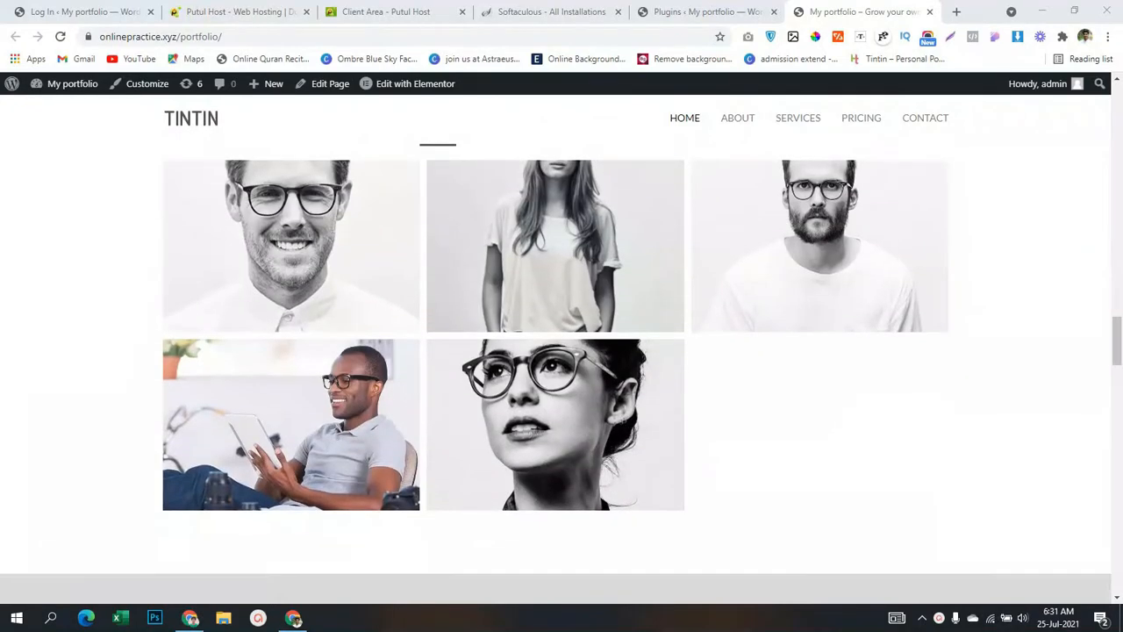
{"action": "scroll", "coordinate": [562, 351], "scroll_direction": "down", "scroll_amount": 10}
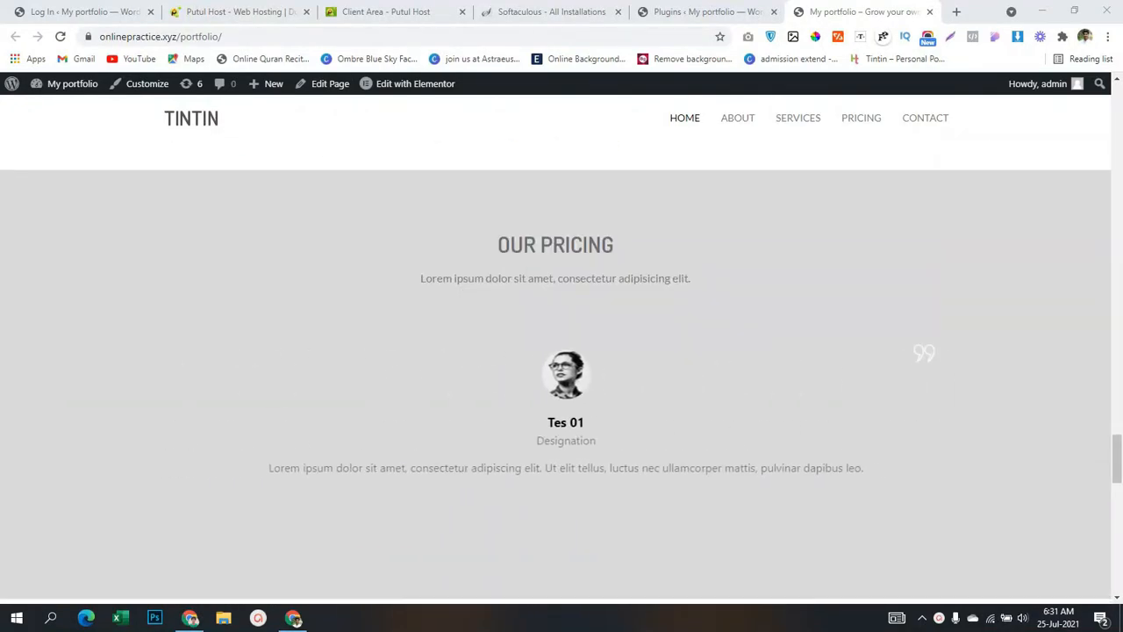
{"action": "scroll", "coordinate": [562, 351], "scroll_direction": "down", "scroll_amount": 5}
{"action": "scroll", "coordinate": [561, 351], "scroll_direction": "down", "scroll_amount": 8}
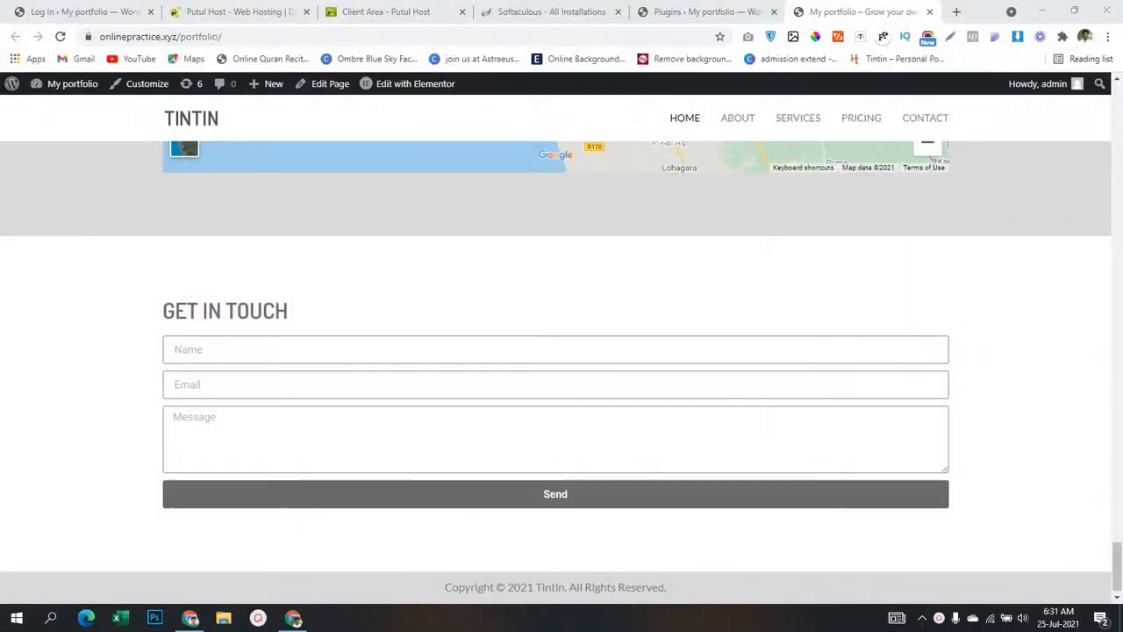
{"action": "scroll", "coordinate": [562, 351], "scroll_direction": "up", "scroll_amount": 5}
{"action": "scroll", "coordinate": [561, 351], "scroll_direction": "up", "scroll_amount": 5}
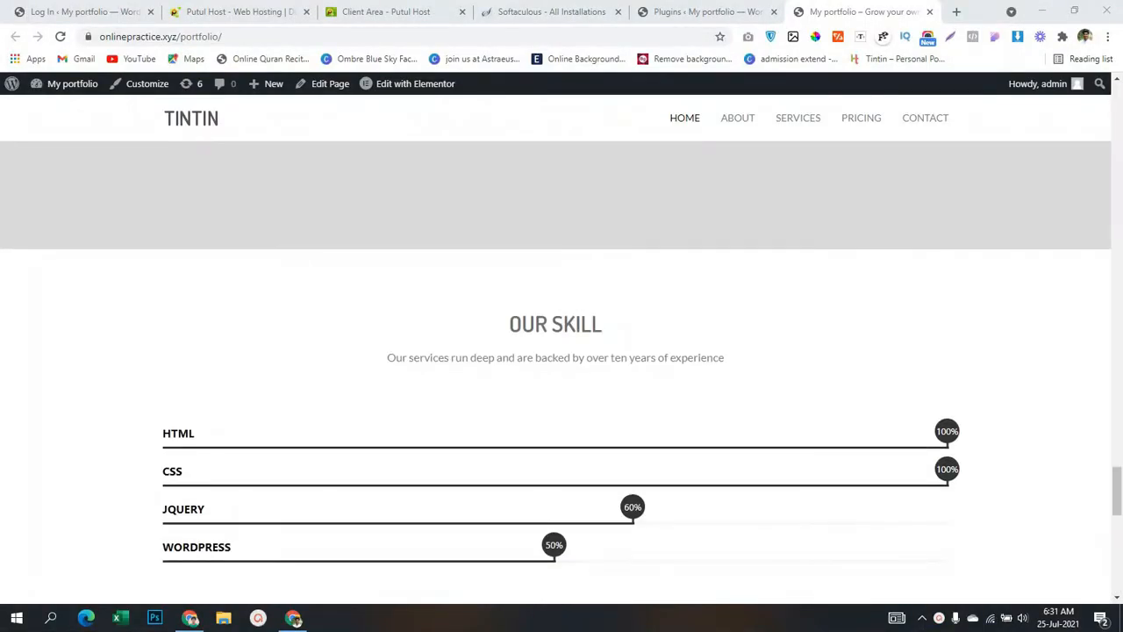
{"action": "scroll", "coordinate": [562, 351], "scroll_direction": "up", "scroll_amount": 8}
{"action": "scroll", "coordinate": [561, 351], "scroll_direction": "up", "scroll_amount": 8}
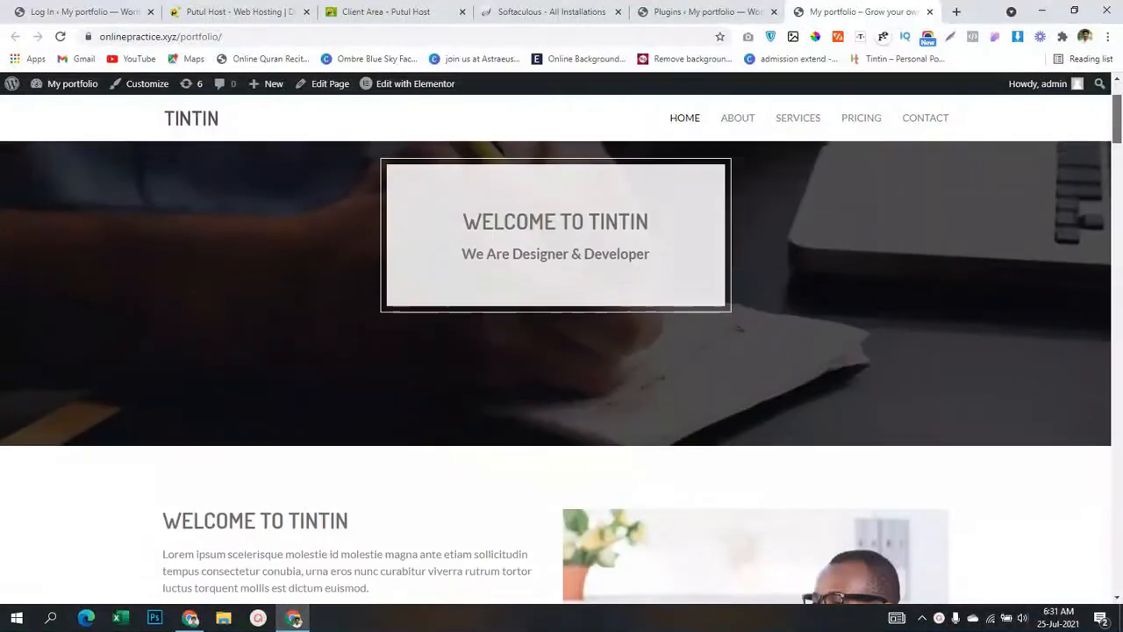
{"action": "scroll", "coordinate": [561, 350], "scroll_direction": "down", "scroll_amount": 5}
{"action": "scroll", "coordinate": [561, 351], "scroll_direction": "down", "scroll_amount": 15}
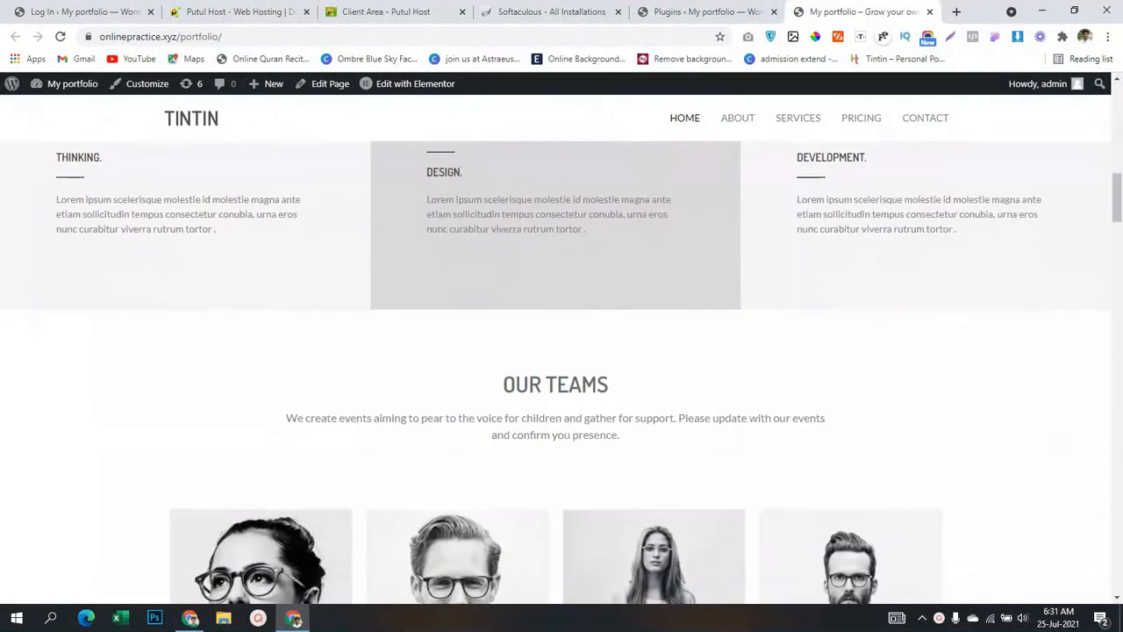
{"action": "scroll", "coordinate": [562, 351], "scroll_direction": "down", "scroll_amount": 10}
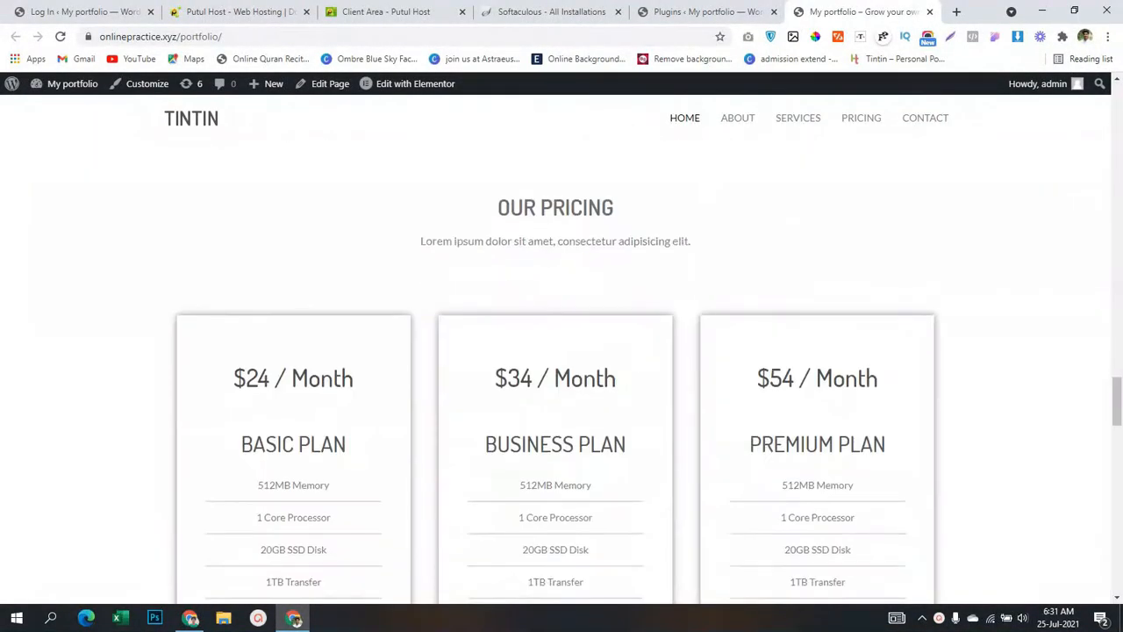
{"action": "scroll", "coordinate": [562, 351], "scroll_direction": "down", "scroll_amount": 5}
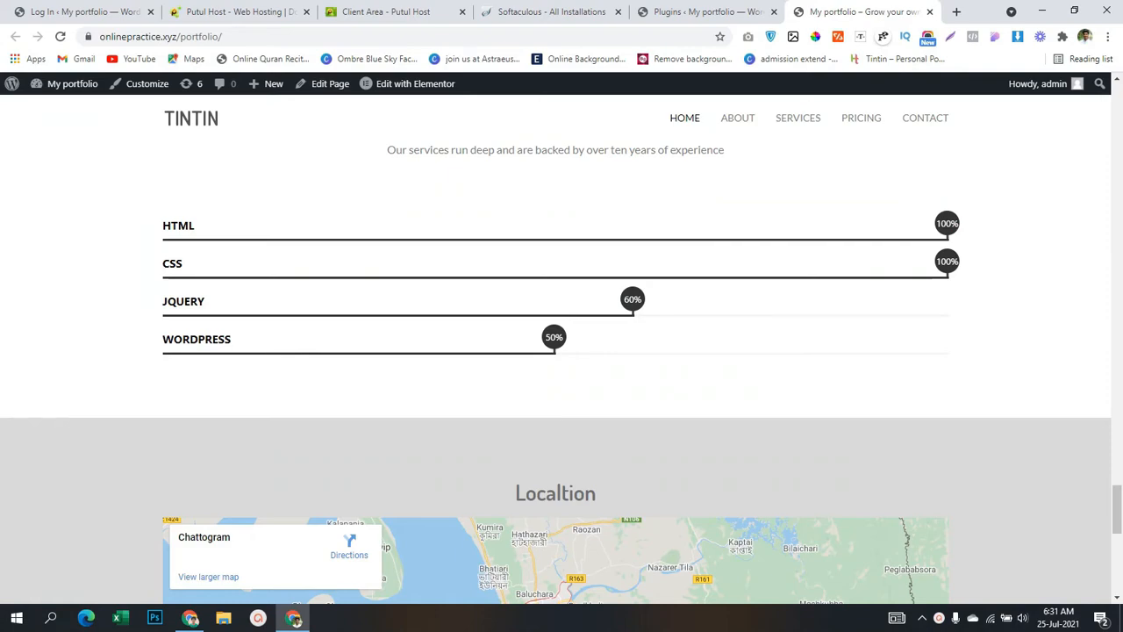
{"action": "scroll", "coordinate": [561, 351], "scroll_direction": "down", "scroll_amount": 5}
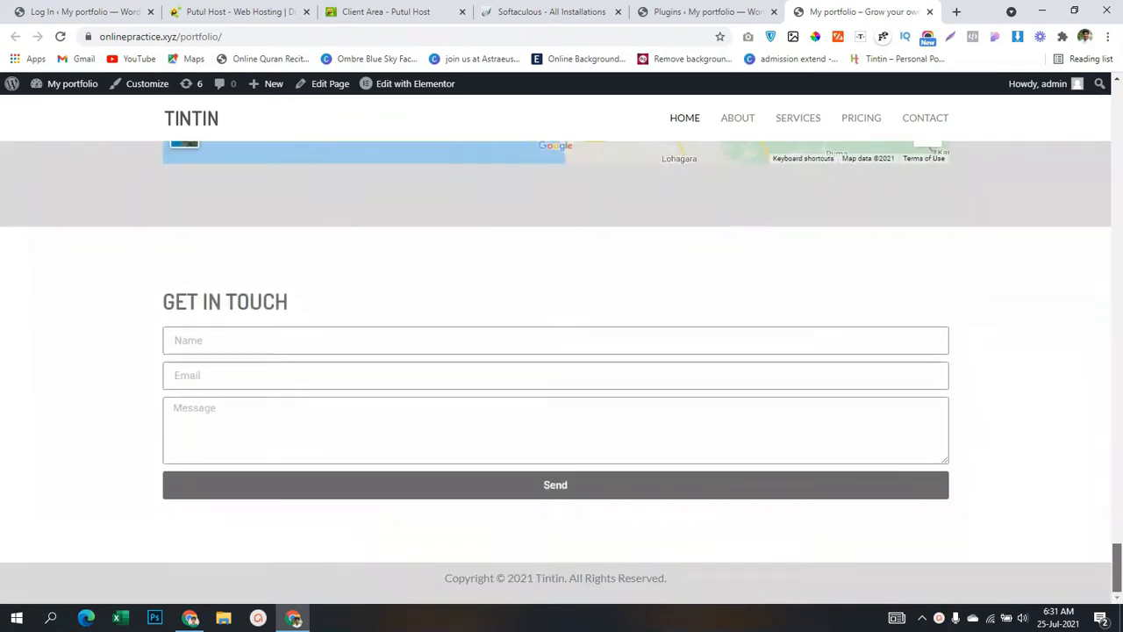
{"action": "scroll", "coordinate": [561, 351], "scroll_direction": "up", "scroll_amount": 12}
{"action": "scroll", "coordinate": [561, 372], "scroll_direction": "up", "scroll_amount": 15}
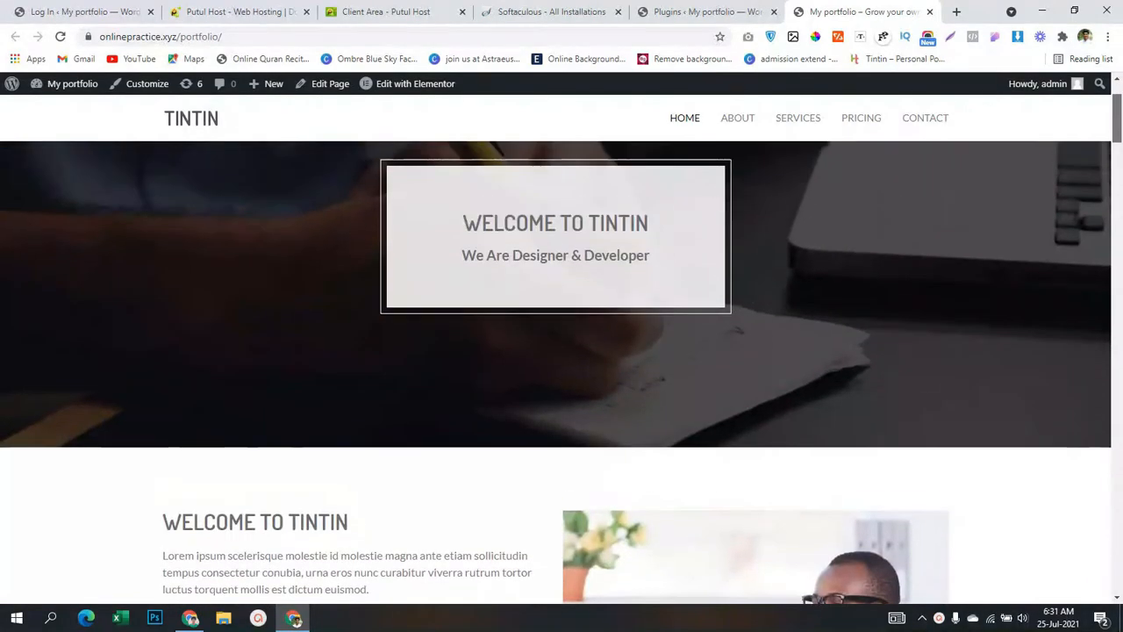
{"action": "scroll", "coordinate": [561, 351], "scroll_direction": "up", "scroll_amount": 2}
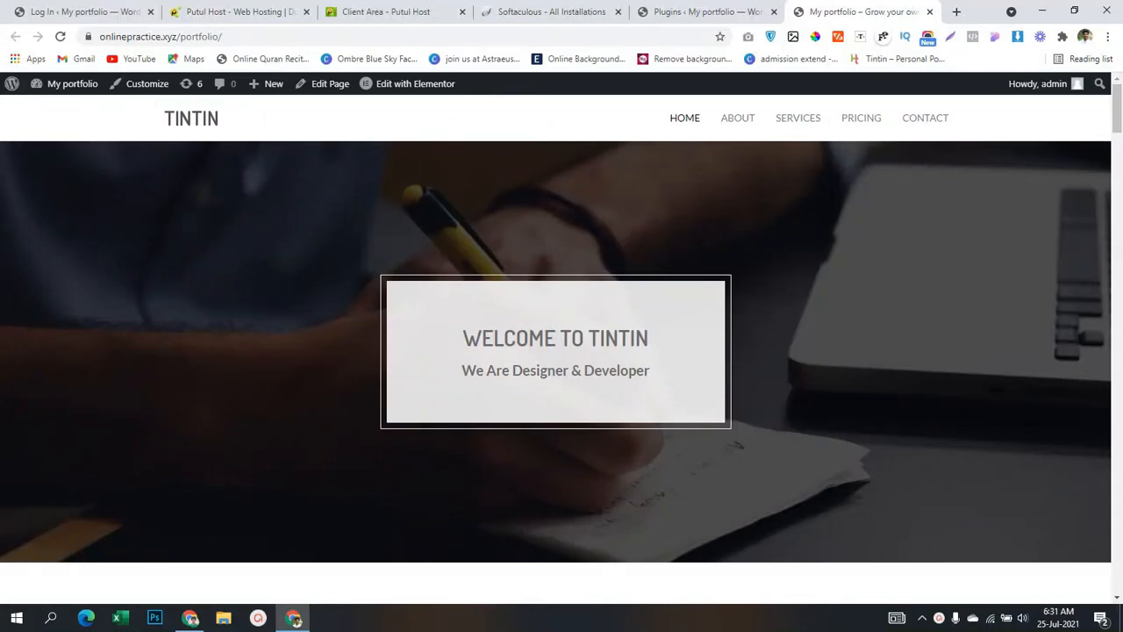
{"action": "scroll", "coordinate": [562, 368], "scroll_direction": "down", "scroll_amount": 5}
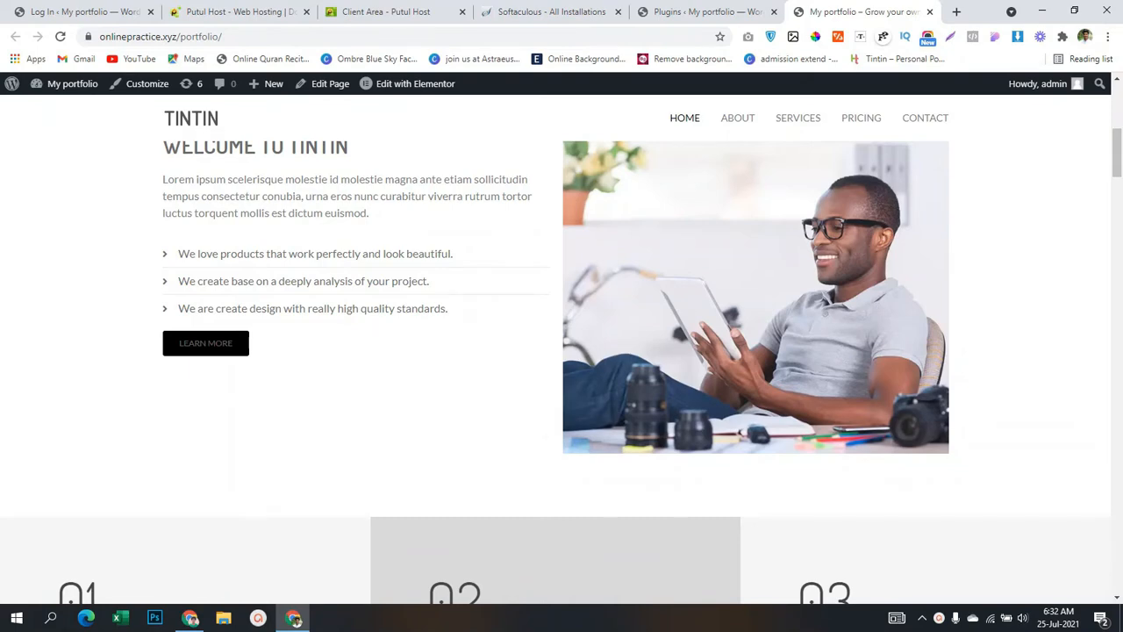
{"action": "scroll", "coordinate": [561, 368], "scroll_direction": "down", "scroll_amount": 15}
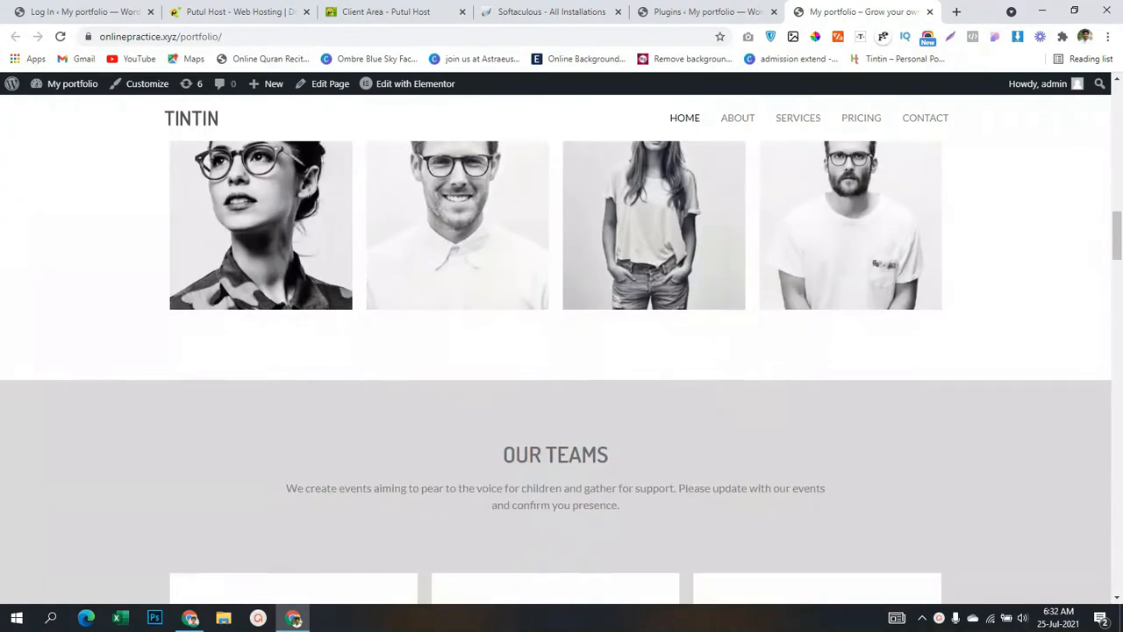
{"action": "scroll", "coordinate": [561, 369], "scroll_direction": "down", "scroll_amount": 15}
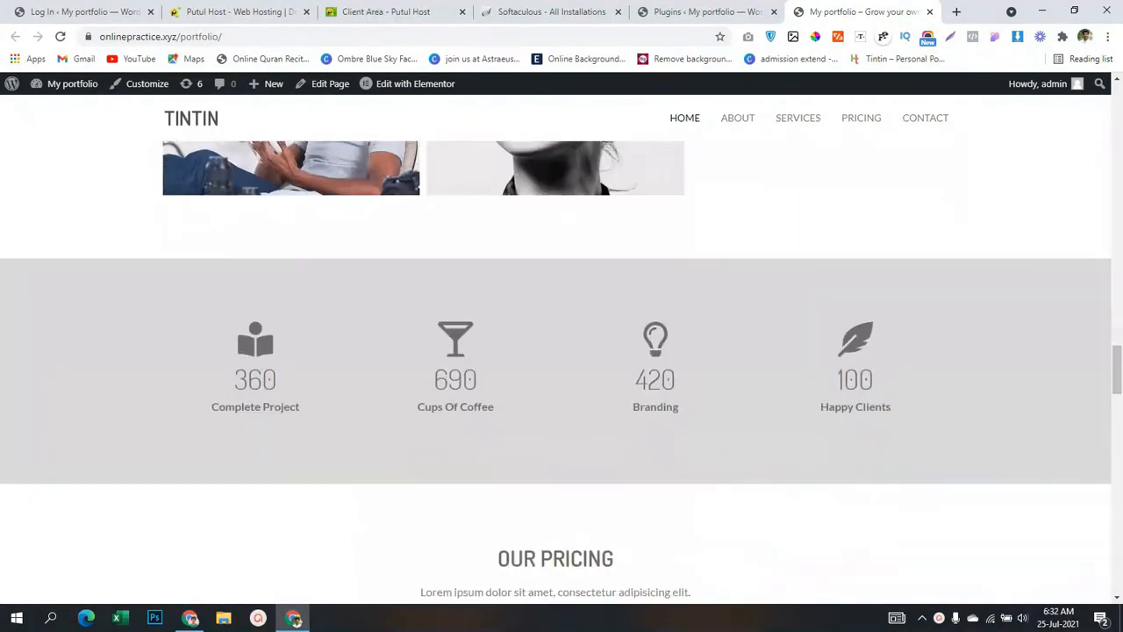
{"action": "scroll", "coordinate": [562, 369], "scroll_direction": "down", "scroll_amount": 5}
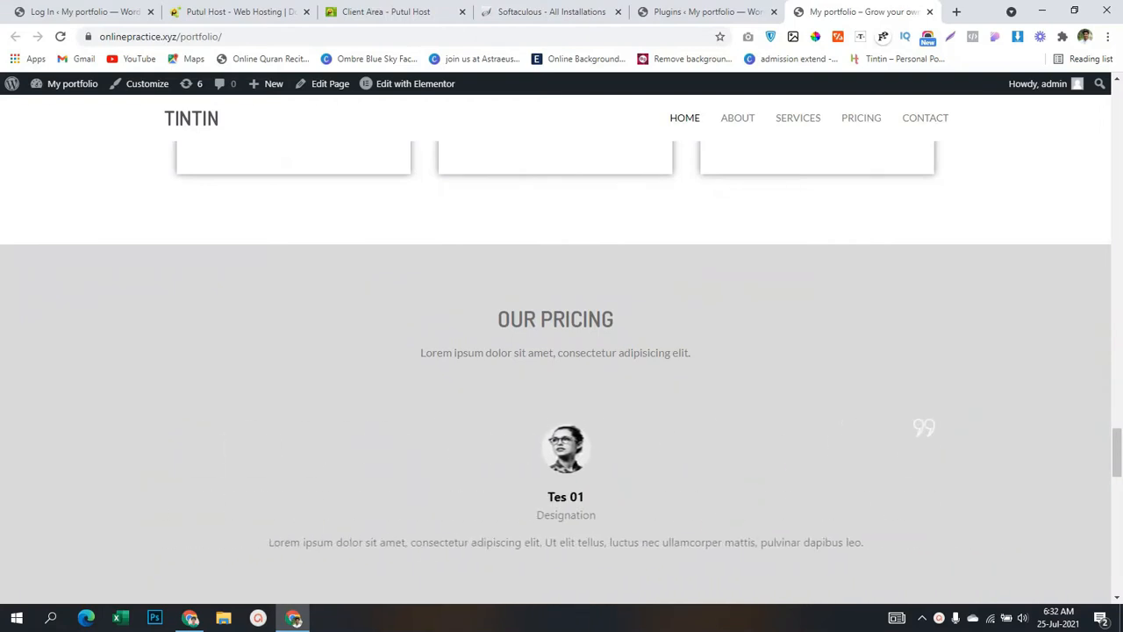
{"action": "scroll", "coordinate": [561, 369], "scroll_direction": "up", "scroll_amount": 15}
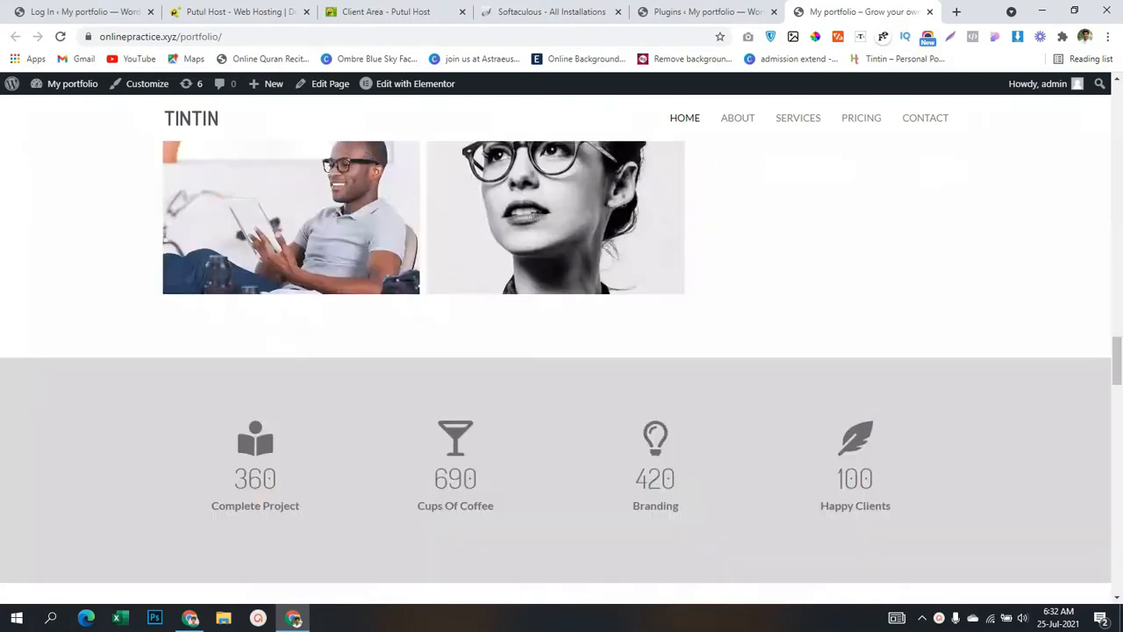
{"action": "scroll", "coordinate": [561, 368], "scroll_direction": "up", "scroll_amount": 12}
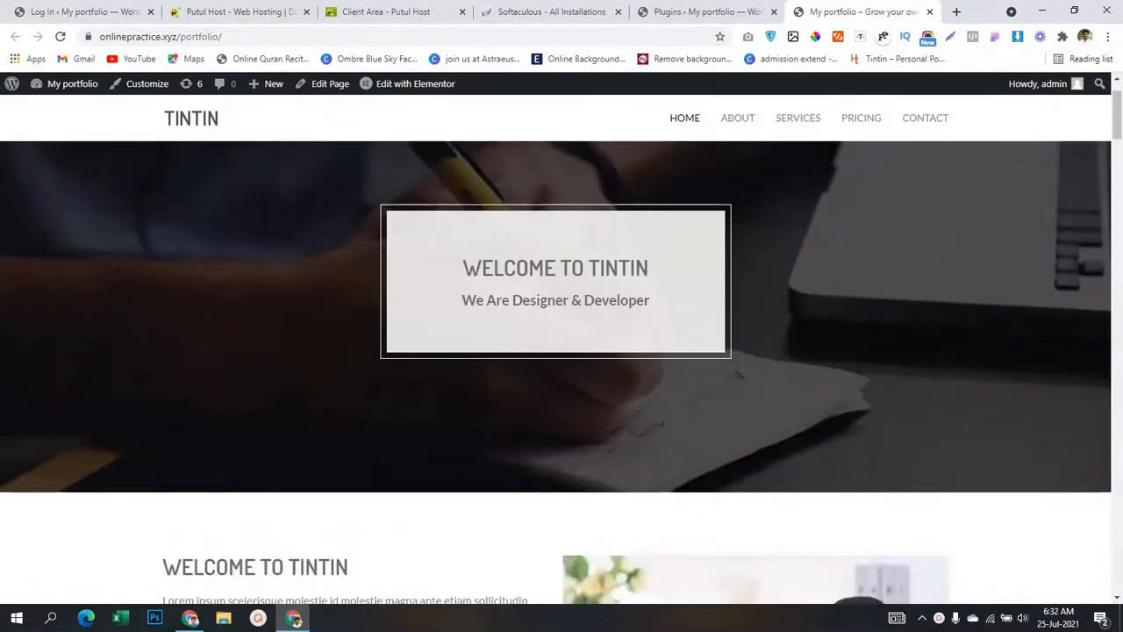
{"action": "scroll", "coordinate": [561, 369], "scroll_direction": "down", "scroll_amount": 8}
{"action": "scroll", "coordinate": [561, 369], "scroll_direction": "down", "scroll_amount": 15}
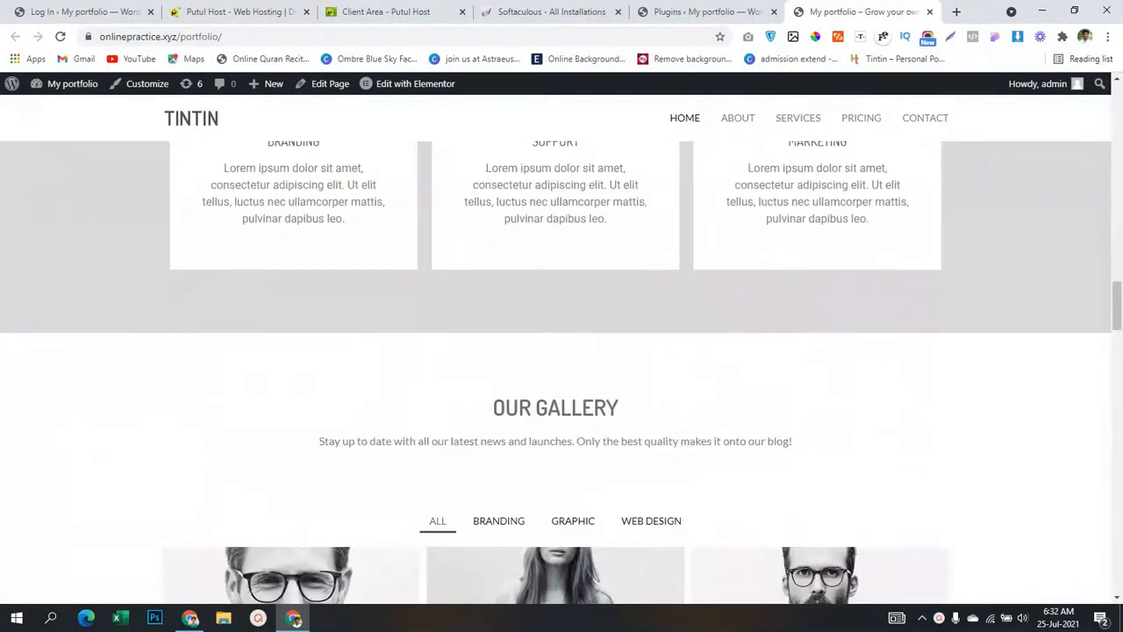
{"action": "scroll", "coordinate": [562, 369], "scroll_direction": "down", "scroll_amount": 15}
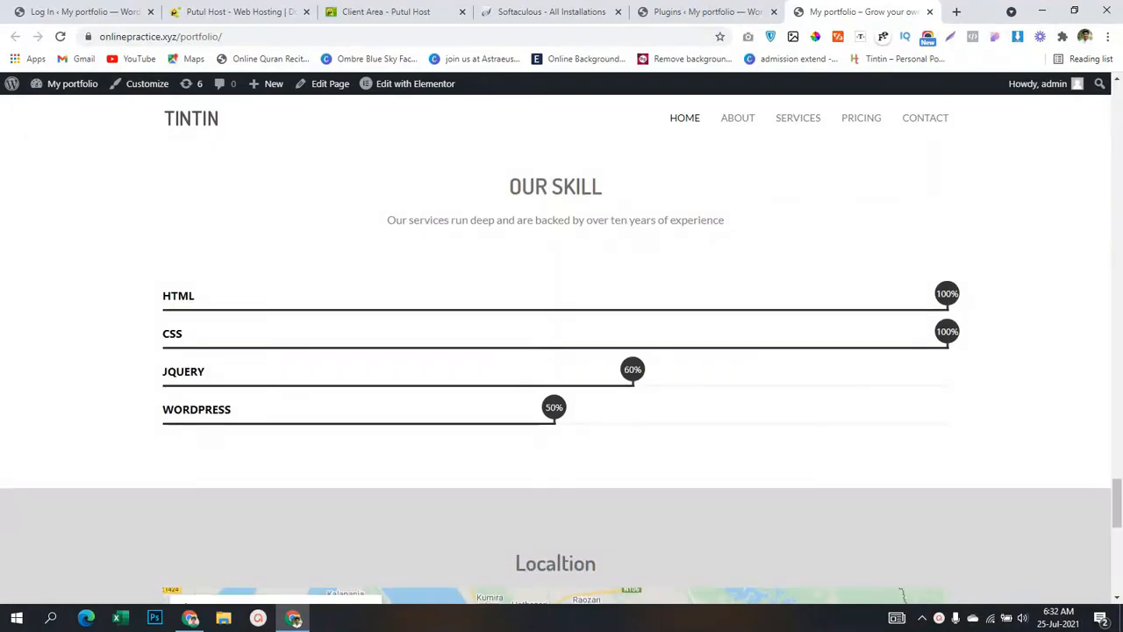
{"action": "scroll", "coordinate": [562, 368], "scroll_direction": "up", "scroll_amount": 20}
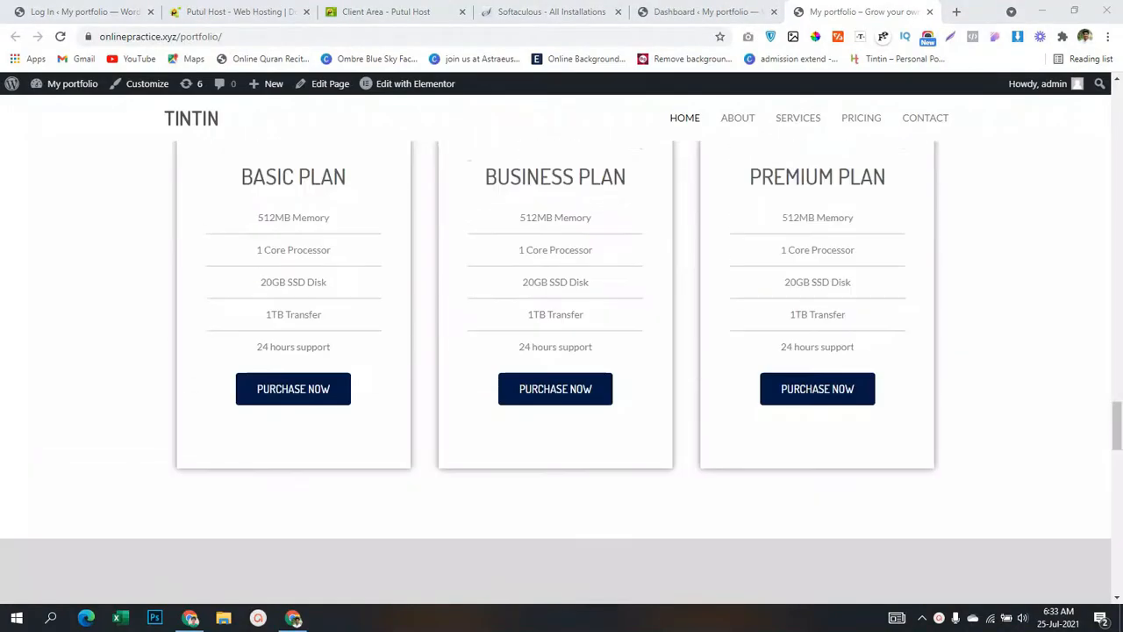
{"action": "scroll", "coordinate": [562, 368], "scroll_direction": "up", "scroll_amount": 20}
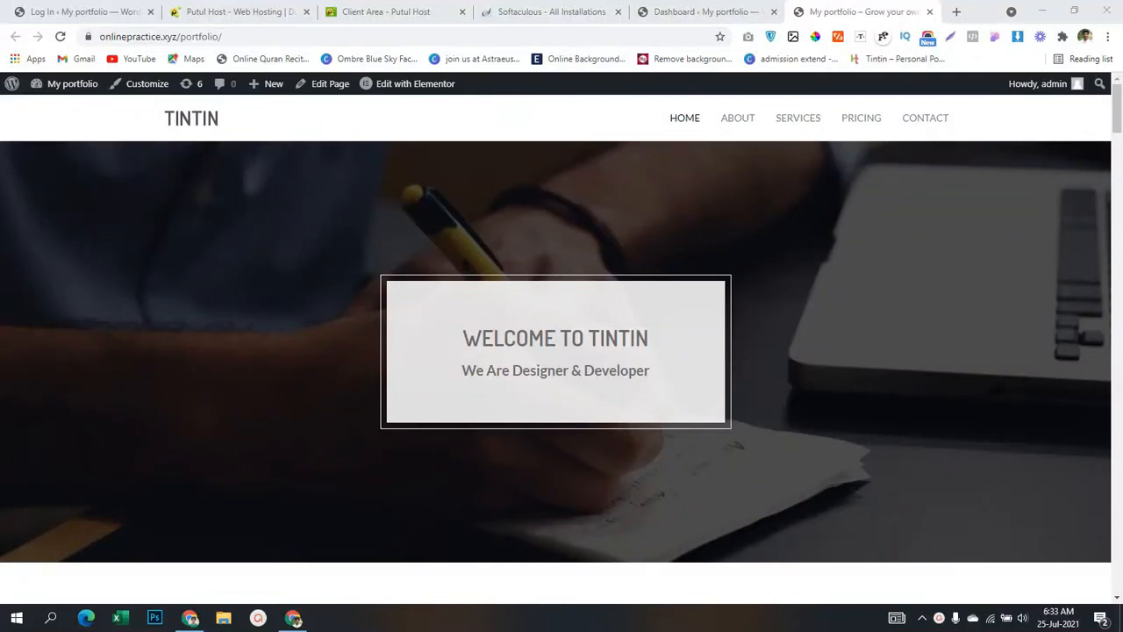
{"action": "scroll", "coordinate": [562, 369], "scroll_direction": "down", "scroll_amount": 15}
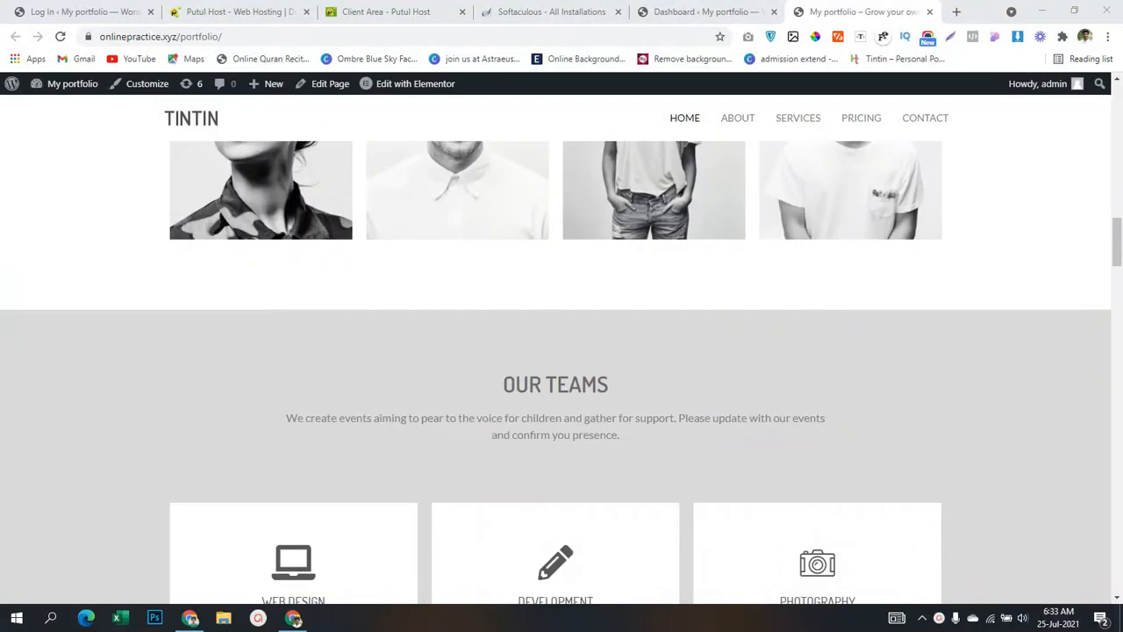
{"action": "scroll", "coordinate": [562, 368], "scroll_direction": "down", "scroll_amount": 15}
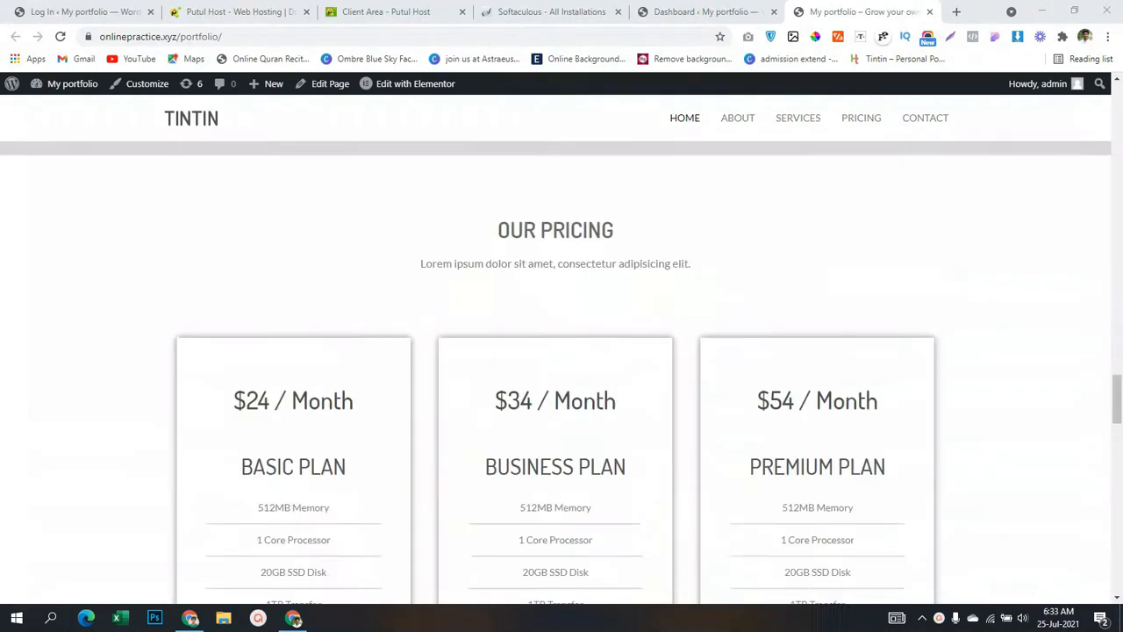
{"action": "scroll", "coordinate": [561, 368], "scroll_direction": "down", "scroll_amount": 10}
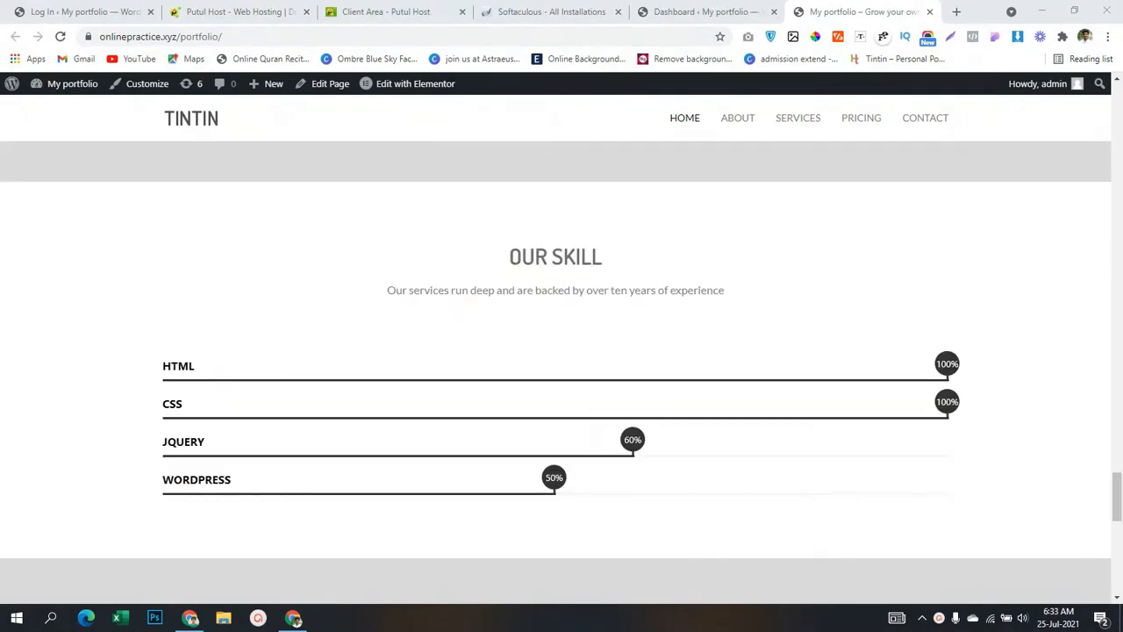
Step: Open the live site from the WordPress dashboard in a separate tab, compare it with the Tintin page, and close that tab
{"action": "left_click", "coordinate": [705, 13]}
{"action": "mouse_move", "coordinate": [71, 85]}
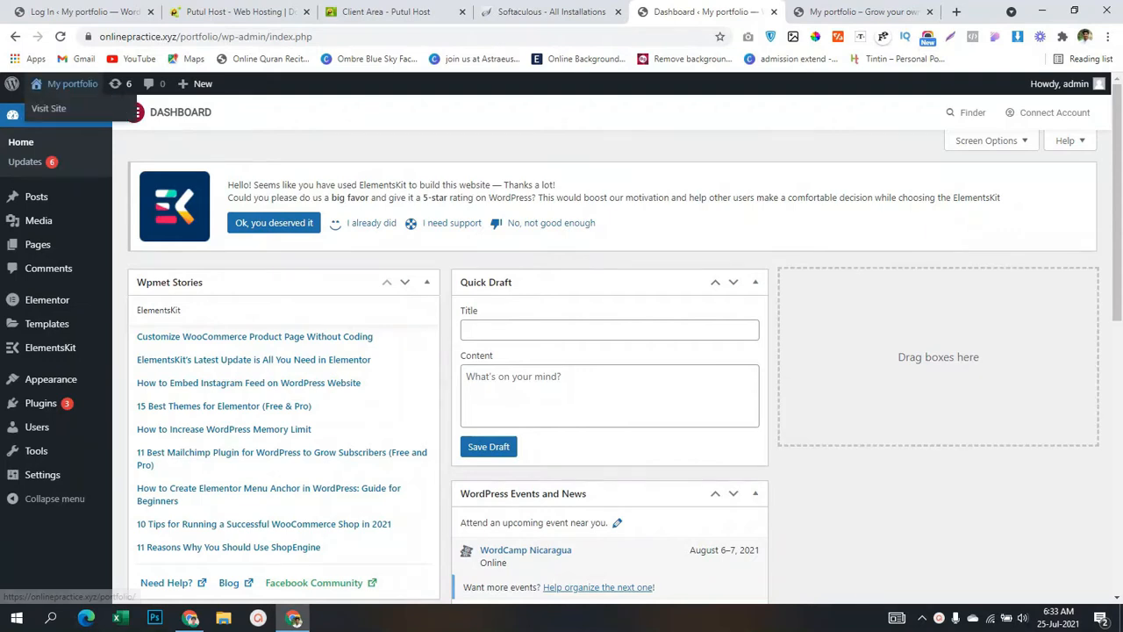
{"action": "left_click", "coordinate": [49, 108], "text": "ctrl"}
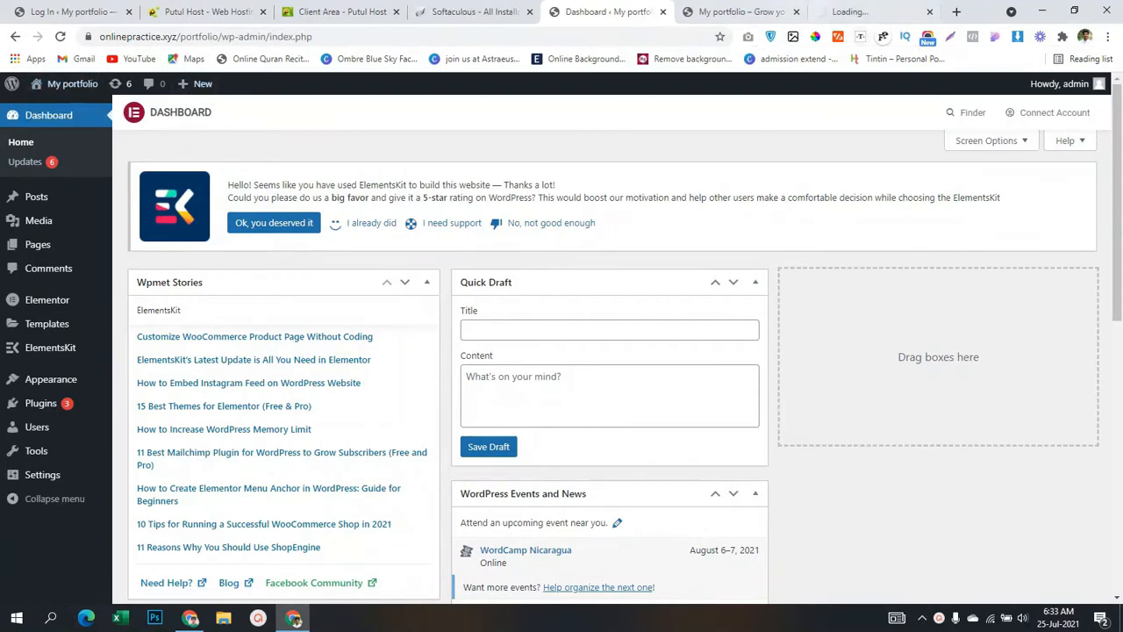
{"action": "left_click", "coordinate": [850, 13]}
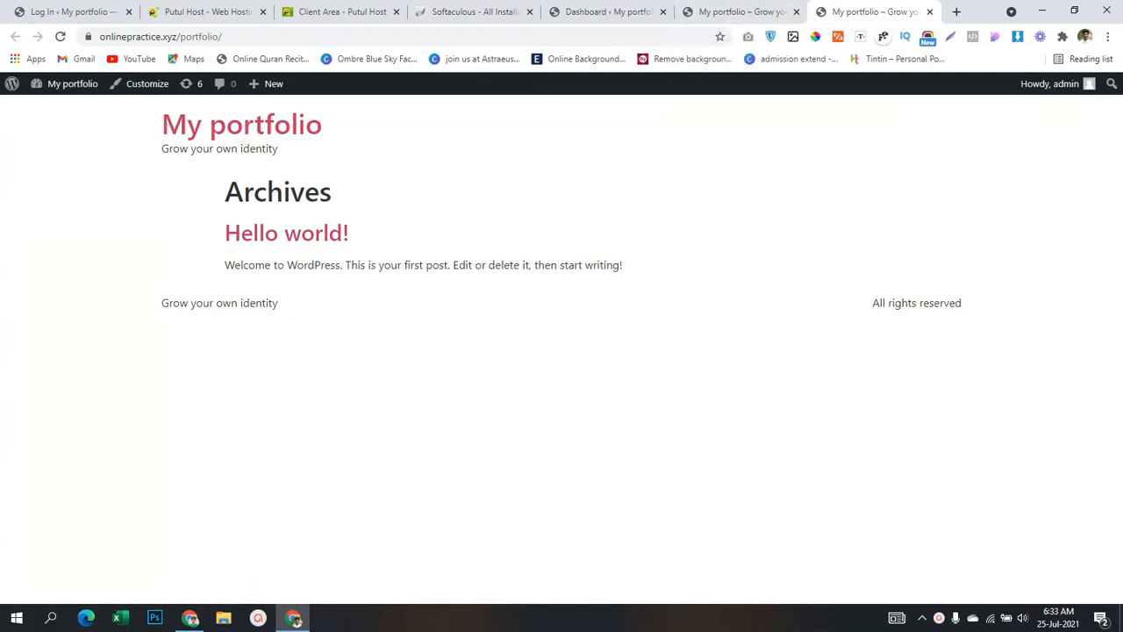
{"action": "left_click", "coordinate": [741, 11]}
{"action": "left_click", "coordinate": [874, 11]}
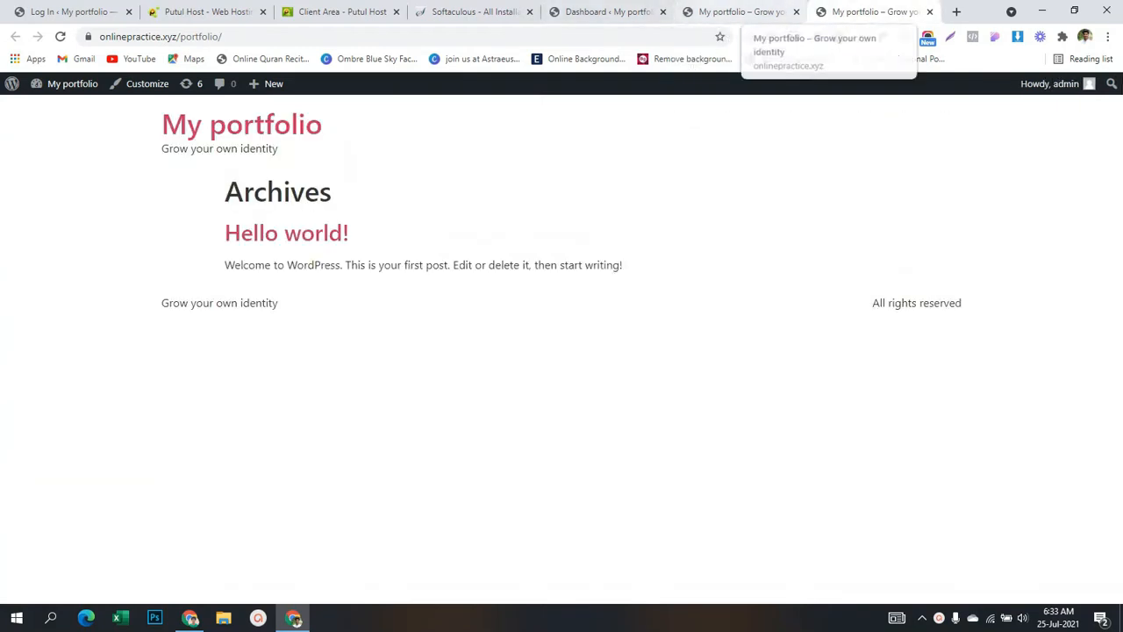
{"action": "left_click", "coordinate": [930, 12]}
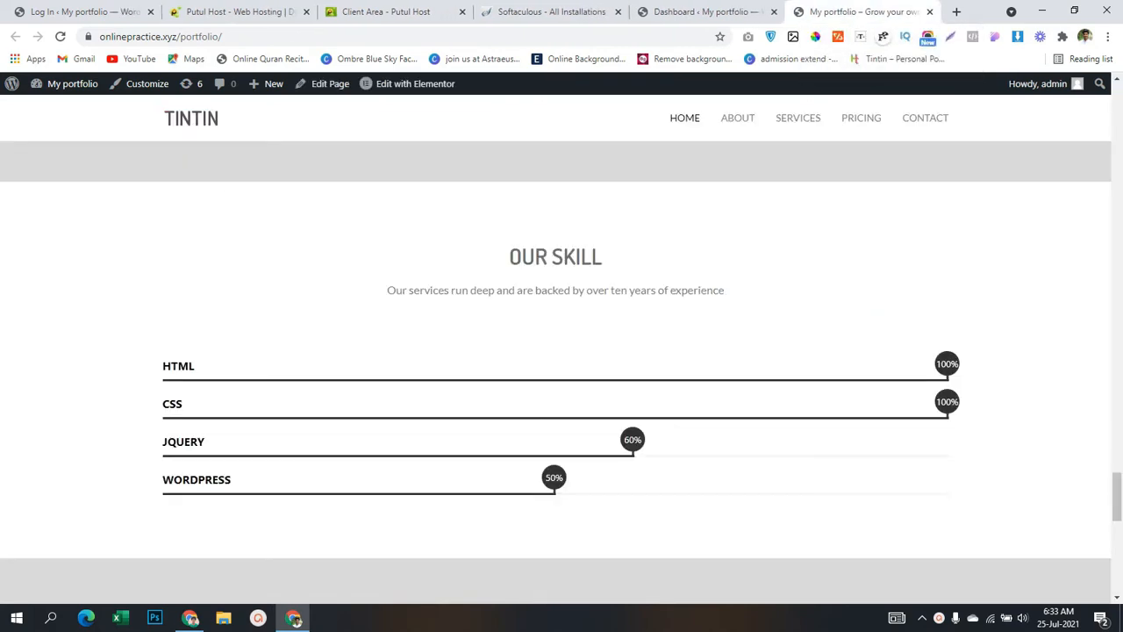
Step: Review the Tintin page's pricing plans, welcome section, numbered service columns and team section again
{"action": "scroll", "coordinate": [562, 351], "scroll_direction": "down", "scroll_amount": 10}
{"action": "scroll", "coordinate": [562, 351], "scroll_direction": "up", "scroll_amount": 15}
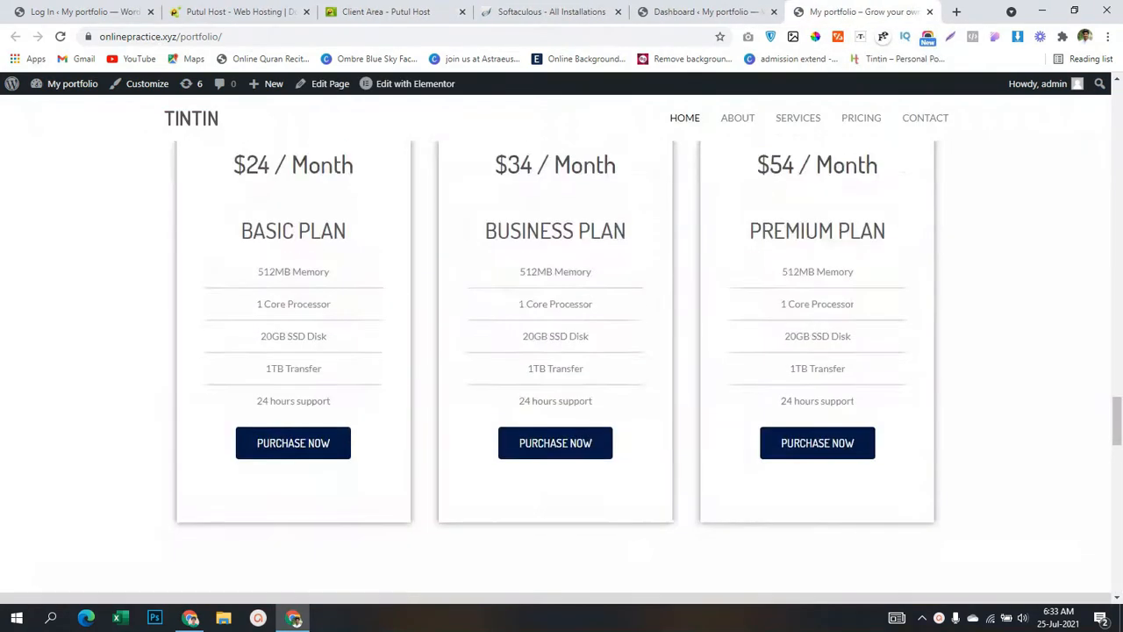
{"action": "scroll", "coordinate": [561, 351], "scroll_direction": "up", "scroll_amount": 10}
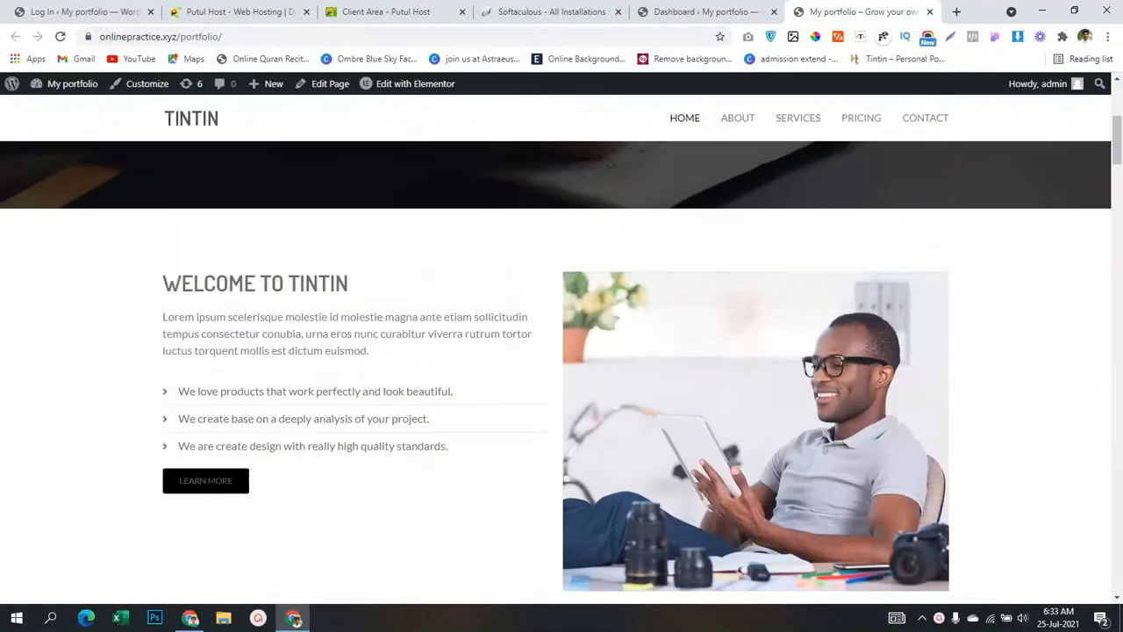
{"action": "scroll", "coordinate": [561, 351], "scroll_direction": "down", "scroll_amount": 5}
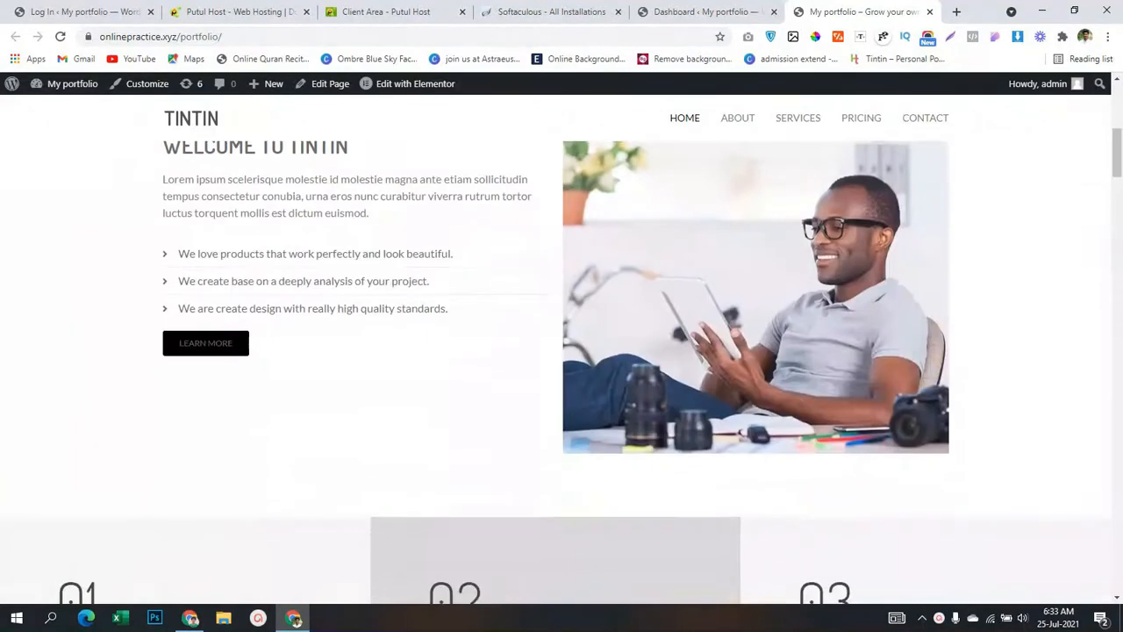
{"action": "scroll", "coordinate": [561, 351], "scroll_direction": "down", "scroll_amount": 10}
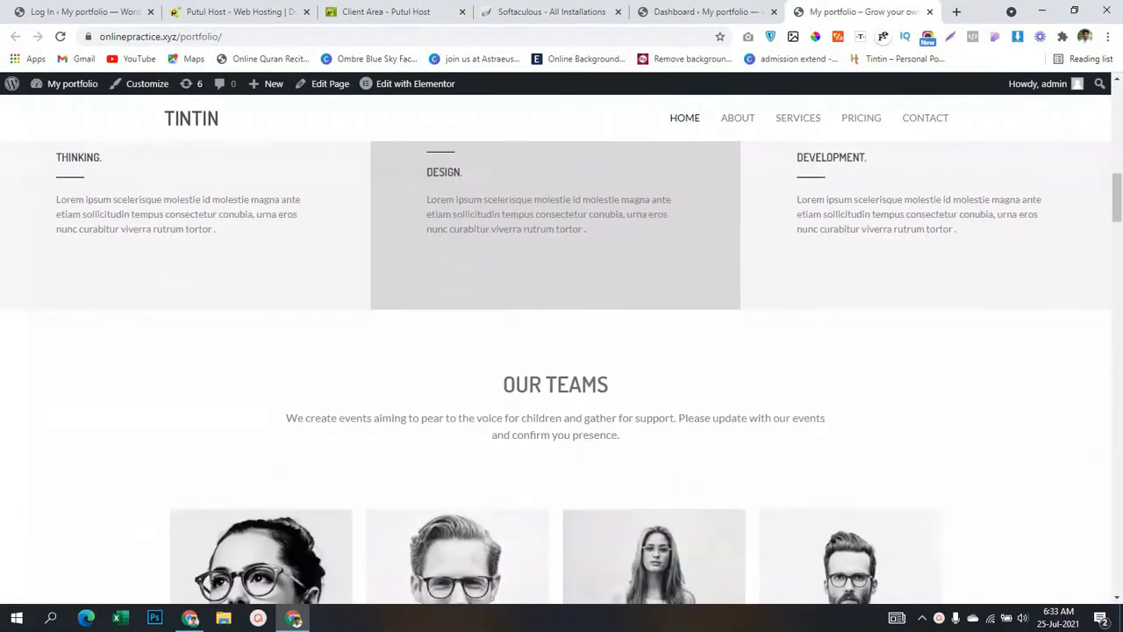
Step: Open the live site from the dashboard and compare its default page with the Tintin page's teams and gallery sections
{"action": "scroll", "coordinate": [561, 351], "scroll_direction": "down", "scroll_amount": 5}
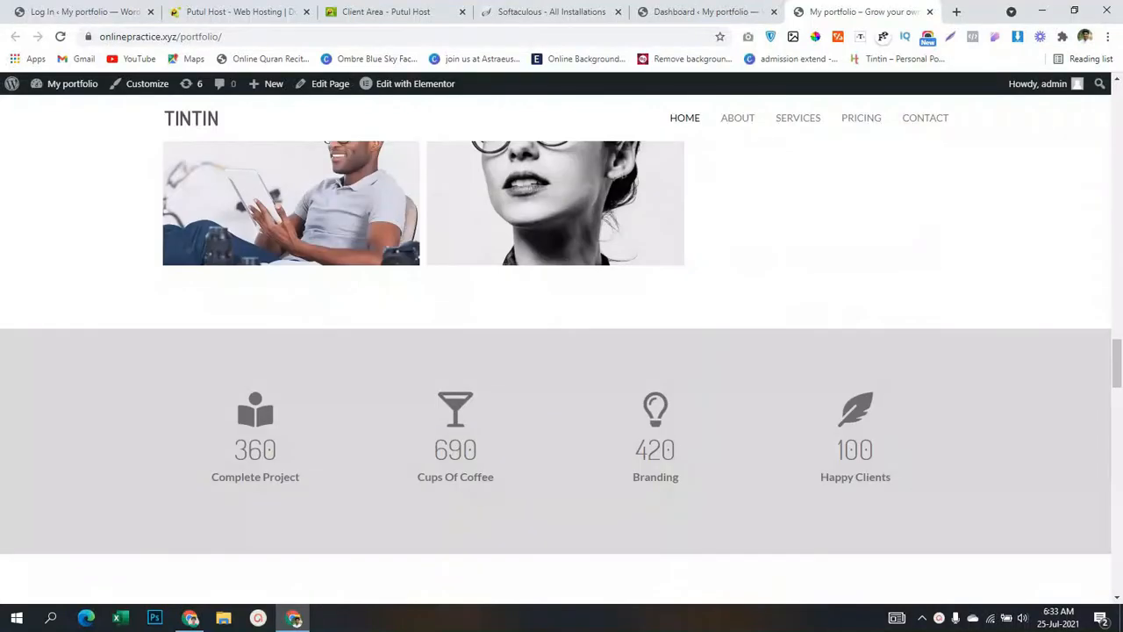
{"action": "scroll", "coordinate": [562, 351], "scroll_direction": "up", "scroll_amount": 3}
{"action": "left_click", "coordinate": [706, 11]}
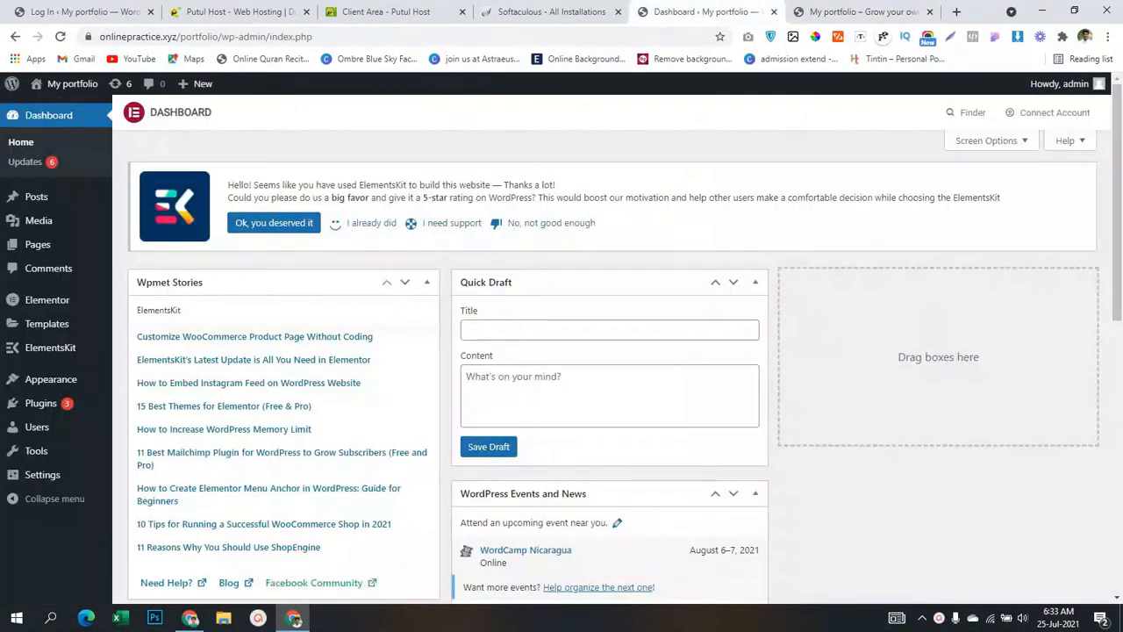
{"action": "left_click", "coordinate": [48, 108]}
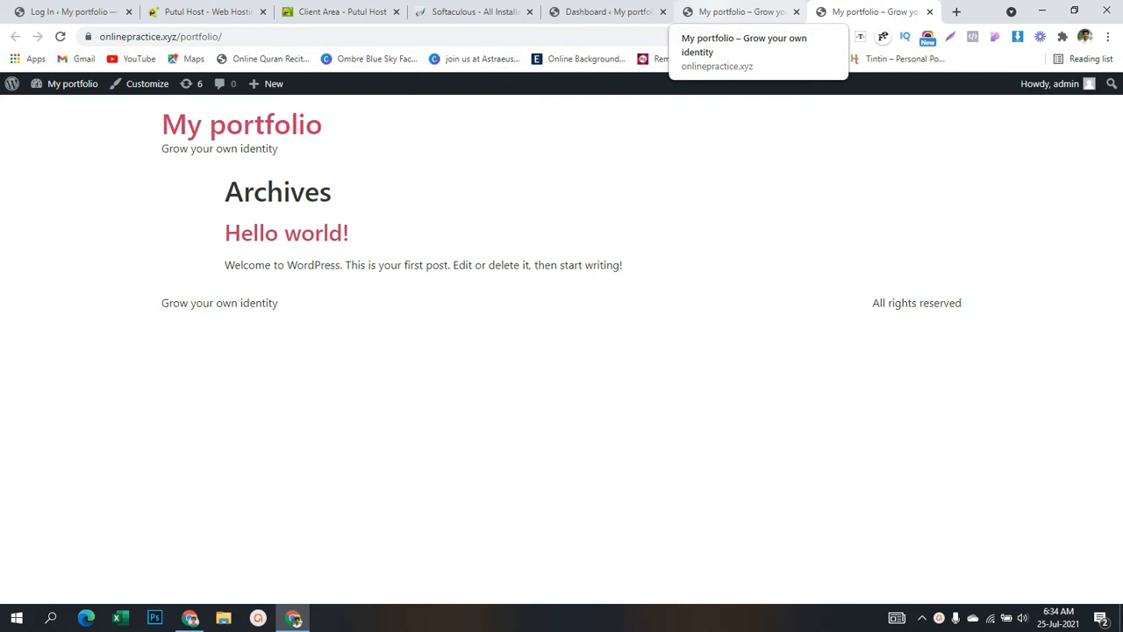
{"action": "left_click", "coordinate": [742, 11]}
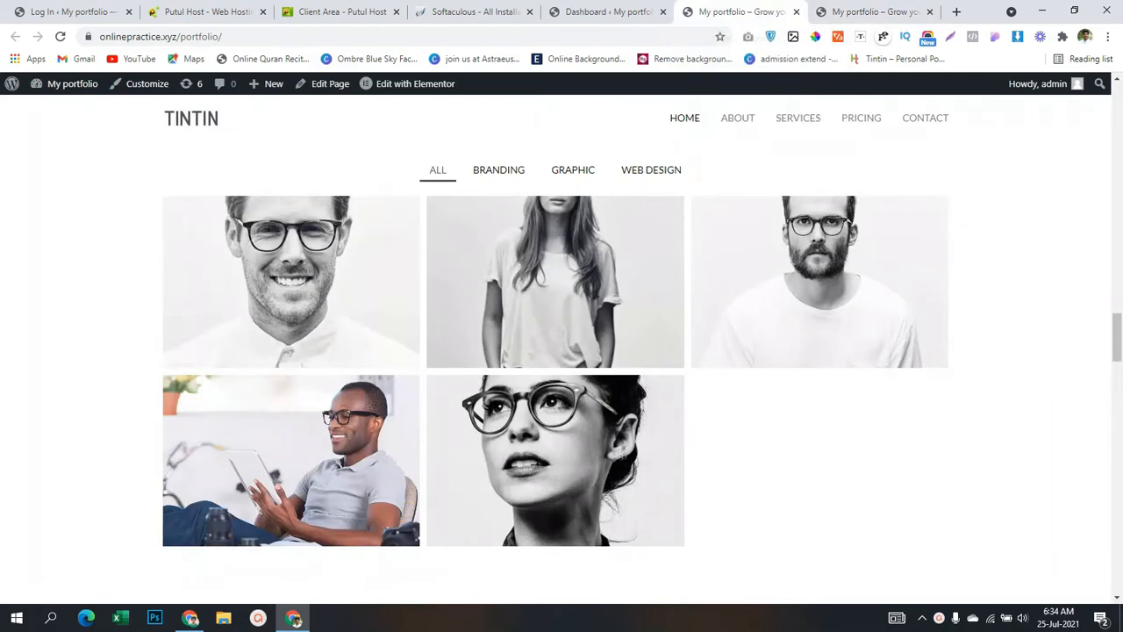
{"action": "left_click", "coordinate": [605, 12]}
{"action": "scroll", "coordinate": [611, 351], "scroll_direction": "down", "scroll_amount": 4}
{"action": "scroll", "coordinate": [611, 351], "scroll_direction": "up", "scroll_amount": 5}
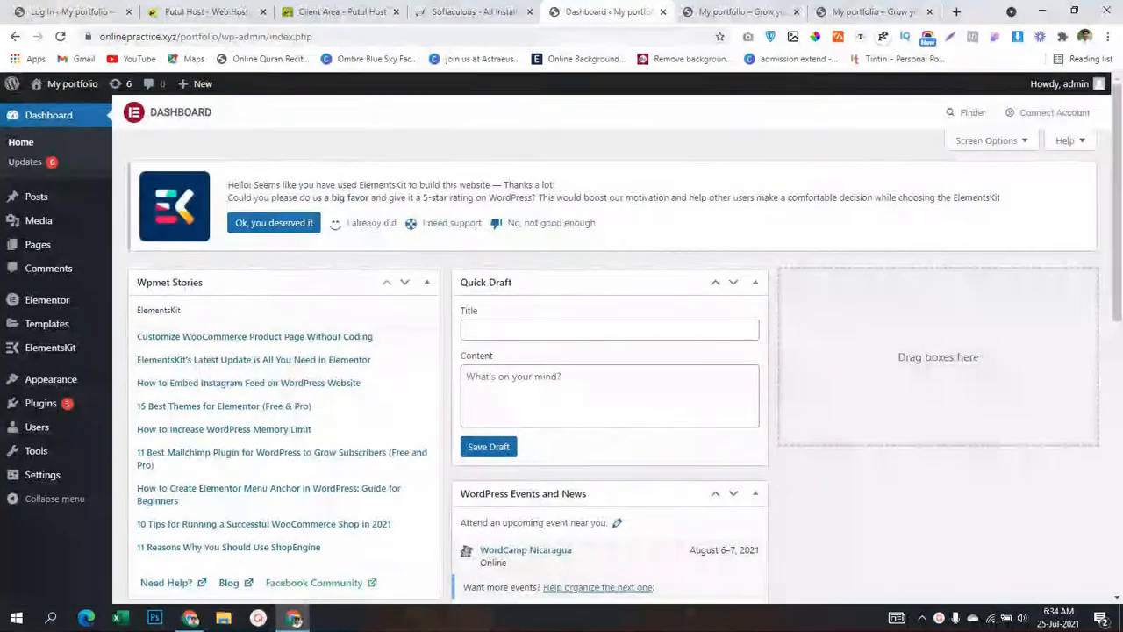
{"action": "left_click", "coordinate": [741, 12]}
{"action": "scroll", "coordinate": [555, 290], "scroll_direction": "up", "scroll_amount": 15}
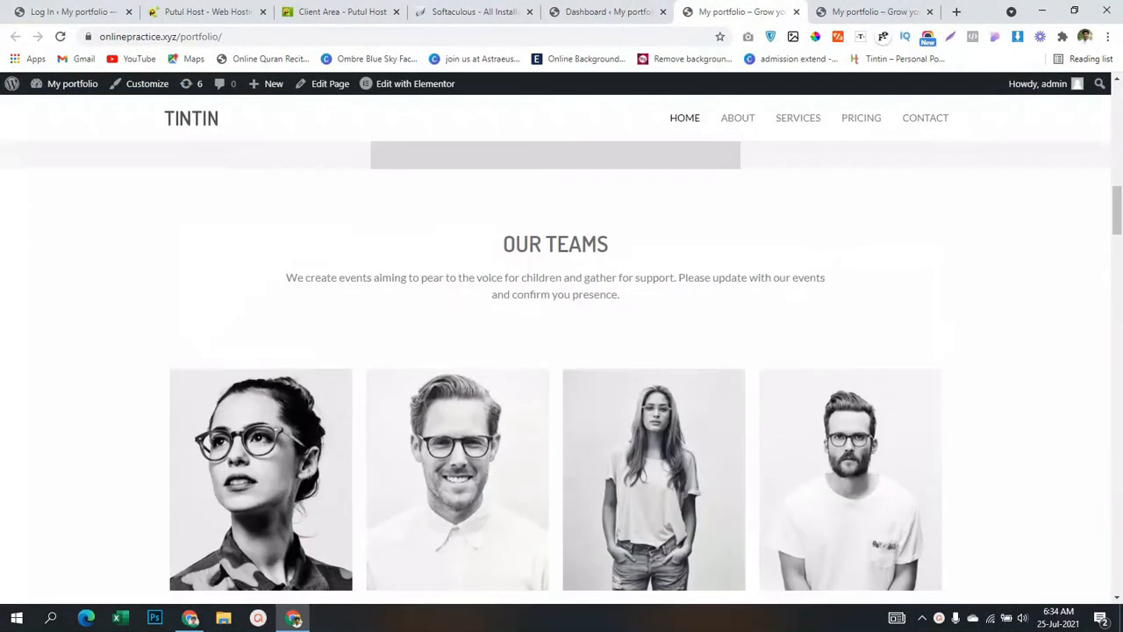
Step: Open another copy of the live site, check it against the Tintin page, and close both default-page tabs
{"action": "left_click", "coordinate": [610, 11]}
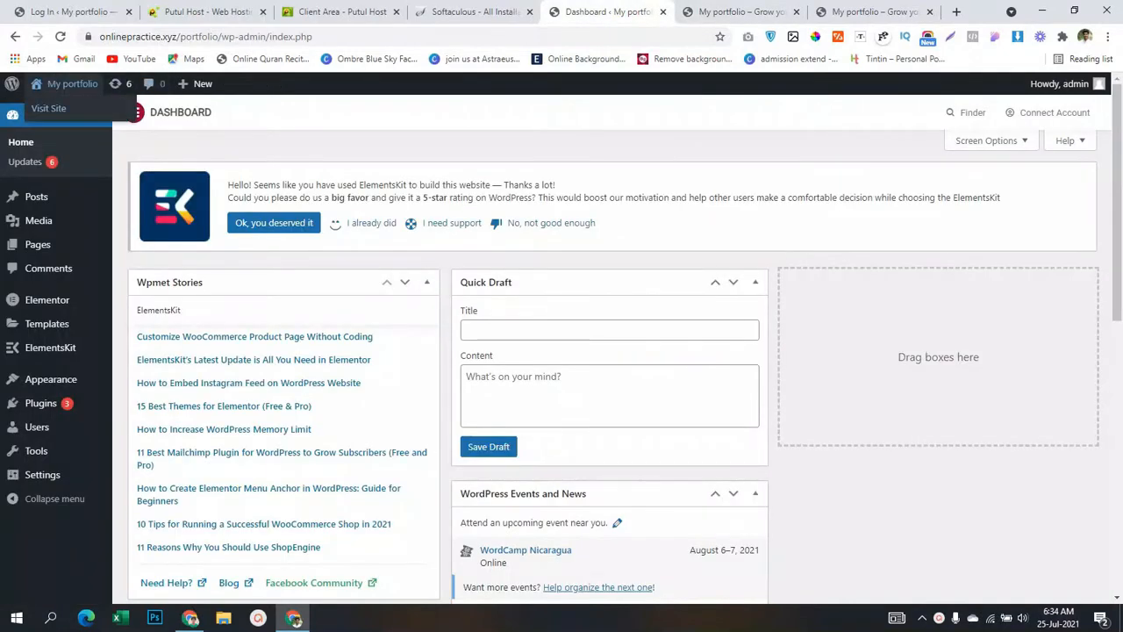
{"action": "middle_click", "coordinate": [42, 110]}
{"action": "left_click", "coordinate": [866, 12]}
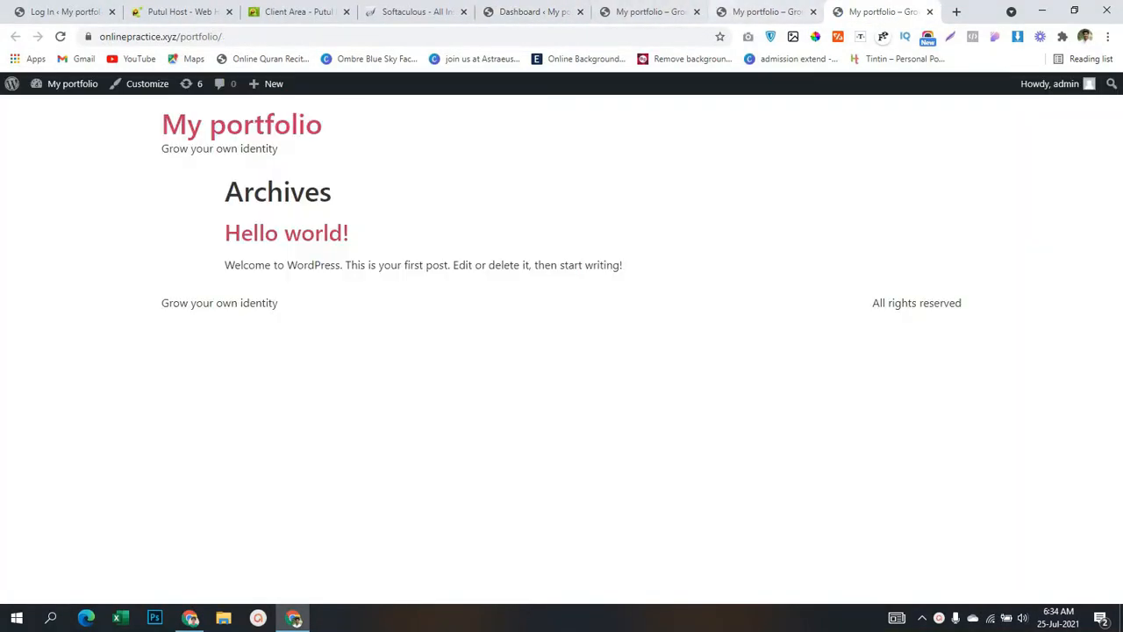
{"action": "left_click", "coordinate": [649, 12]}
{"action": "scroll", "coordinate": [654, 368], "scroll_direction": "down", "scroll_amount": 3}
{"action": "left_click", "coordinate": [888, 12]}
{"action": "left_click", "coordinate": [930, 13]}
{"action": "left_click", "coordinate": [930, 11]}
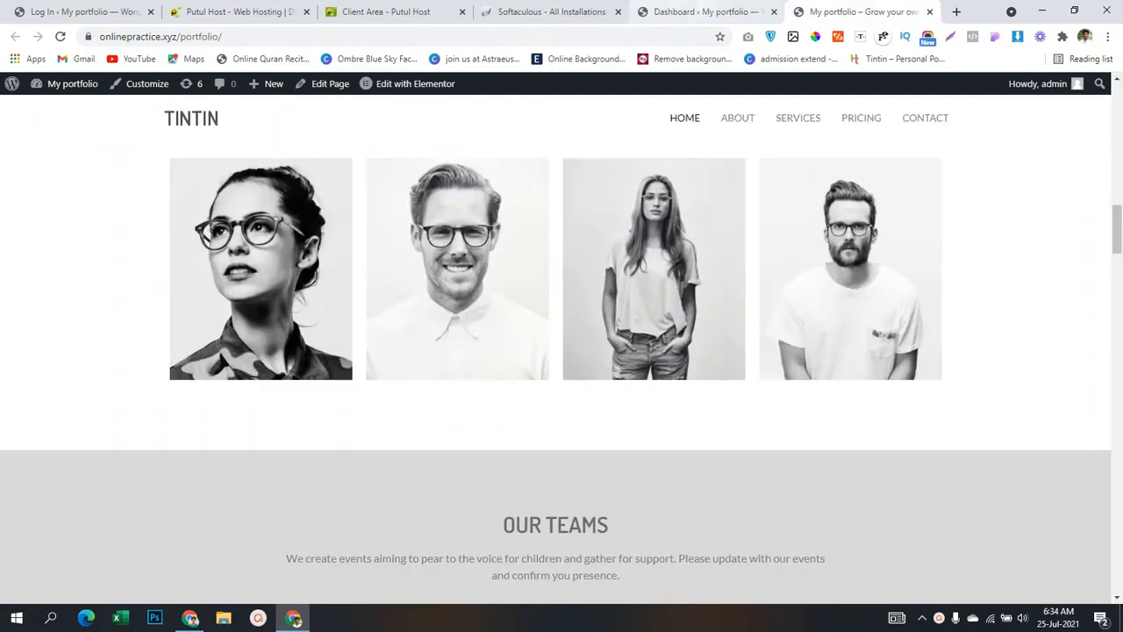
Step: In the WordPress Reading settings, make the homepage display the static page Home and save the changes
{"action": "left_click", "coordinate": [605, 11]}
{"action": "scroll", "coordinate": [35, 456], "scroll_direction": "down", "scroll_amount": 4}
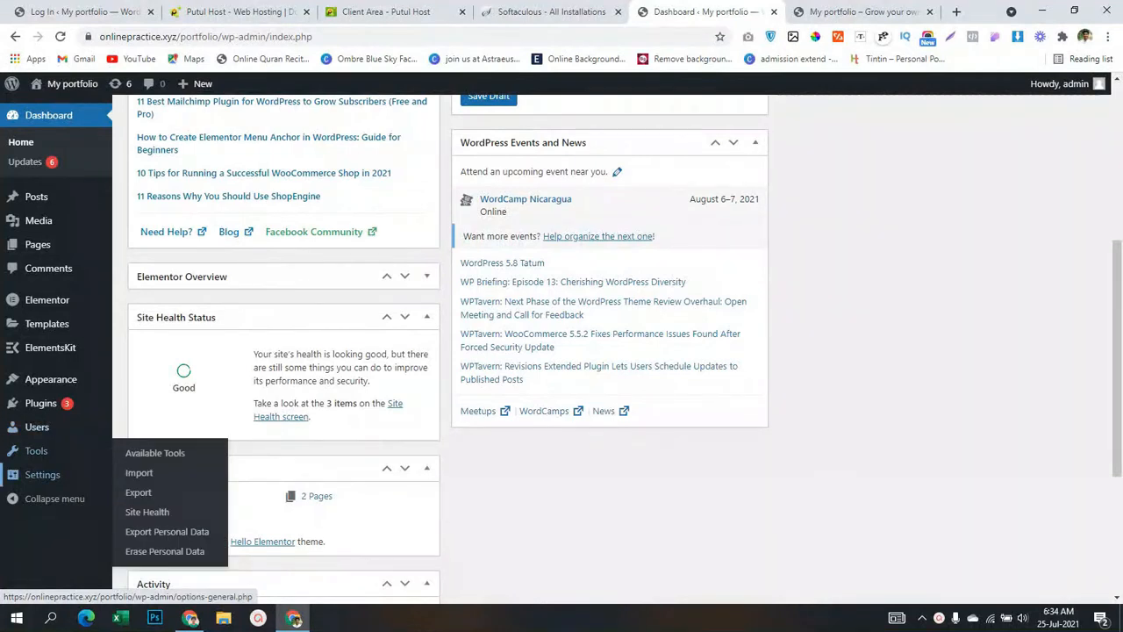
{"action": "left_click", "coordinate": [142, 483]}
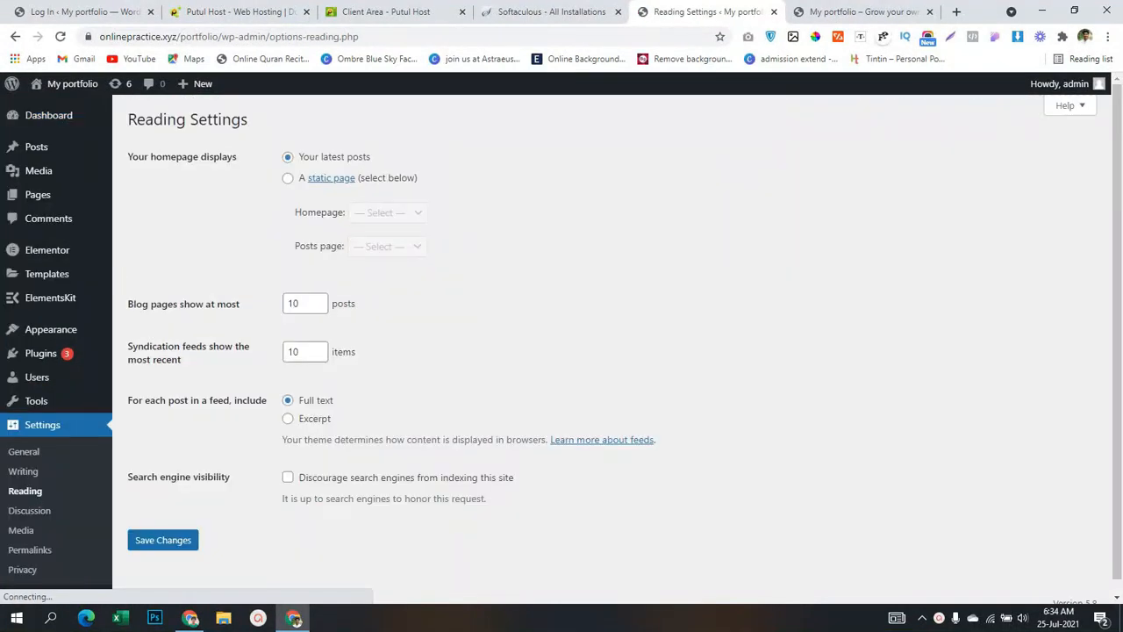
{"action": "left_click", "coordinate": [287, 179]}
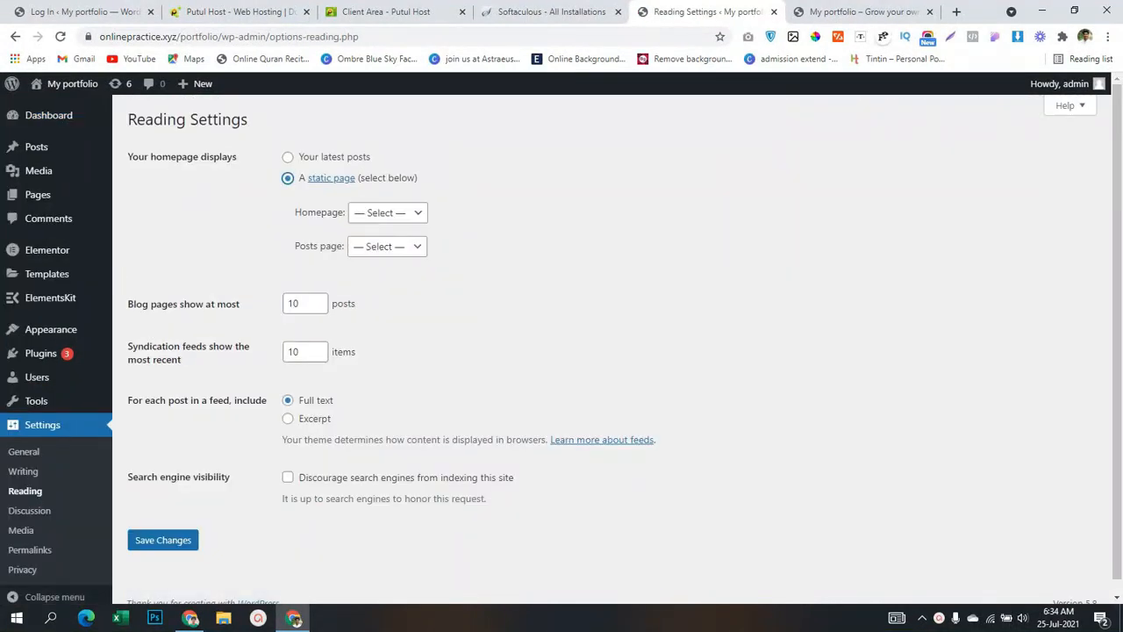
{"action": "left_click", "coordinate": [387, 213]}
{"action": "left_click", "coordinate": [373, 243]}
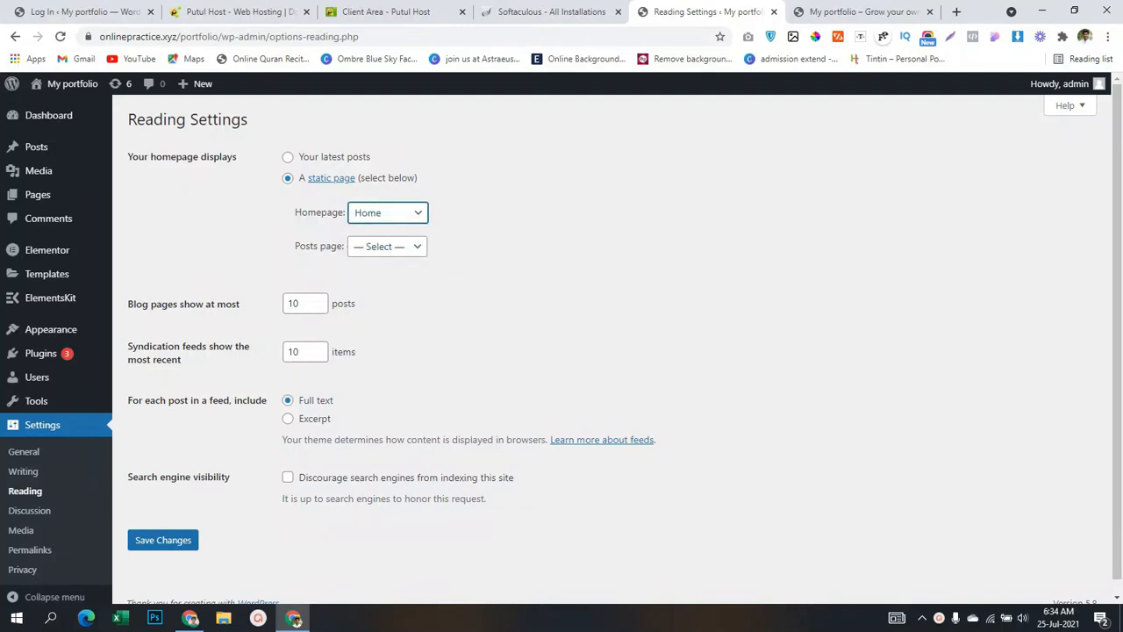
{"action": "left_click", "coordinate": [163, 539]}
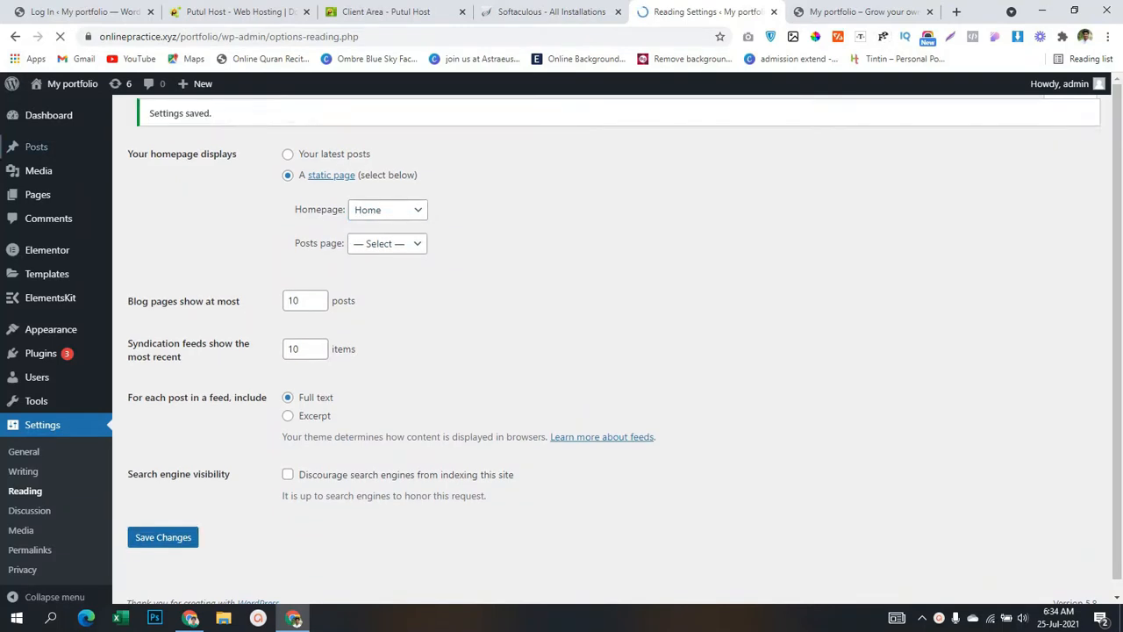
Step: Open the live site in a new tab and check which page its front address displays from banner to pricing
{"action": "mouse_move", "coordinate": [70, 84]}
{"action": "left_click", "coordinate": [51, 108], "text": "ctrl"}
{"action": "left_click", "coordinate": [849, 12]}
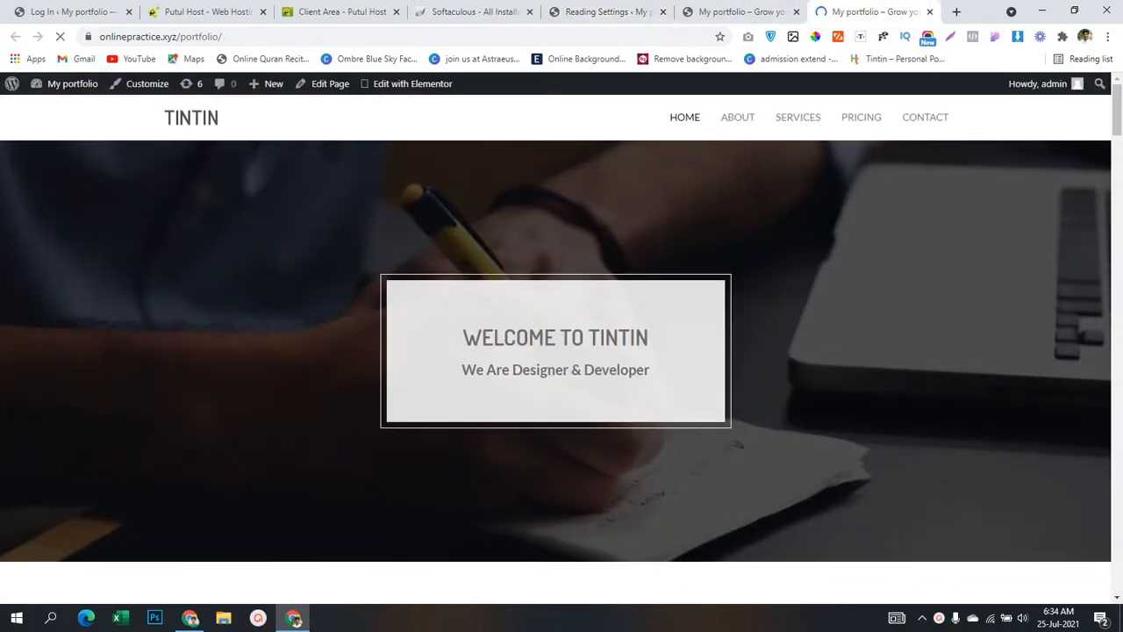
{"action": "scroll", "coordinate": [556, 351], "scroll_direction": "down", "scroll_amount": 20}
{"action": "scroll", "coordinate": [556, 351], "scroll_direction": "down", "scroll_amount": 7}
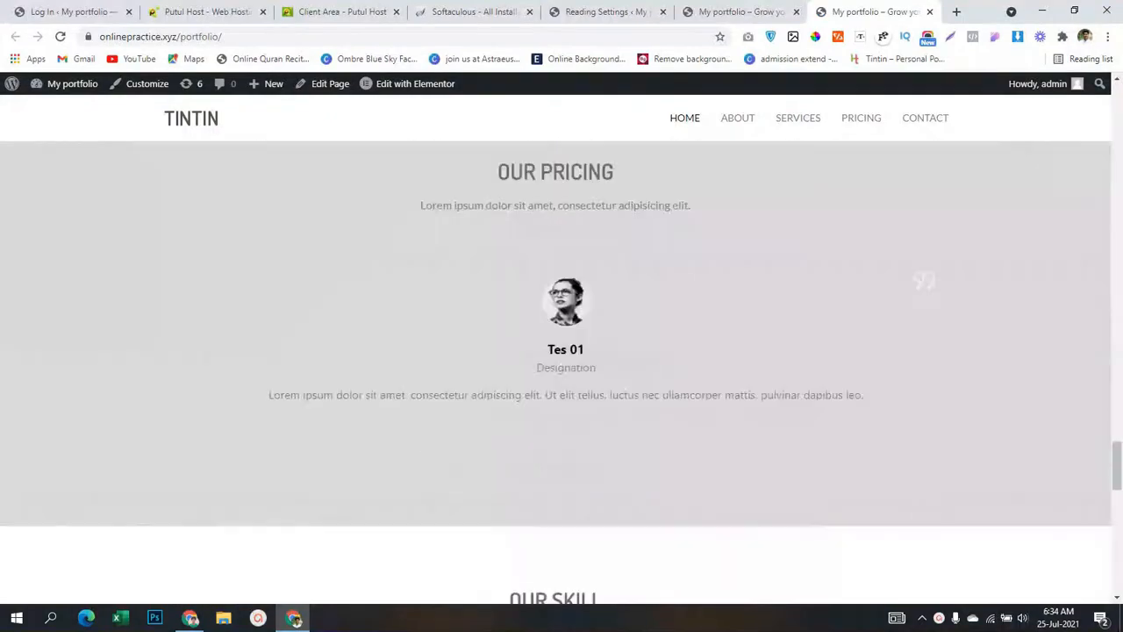
{"action": "scroll", "coordinate": [556, 351], "scroll_direction": "up", "scroll_amount": 20}
{"action": "scroll", "coordinate": [555, 351], "scroll_direction": "up", "scroll_amount": 12}
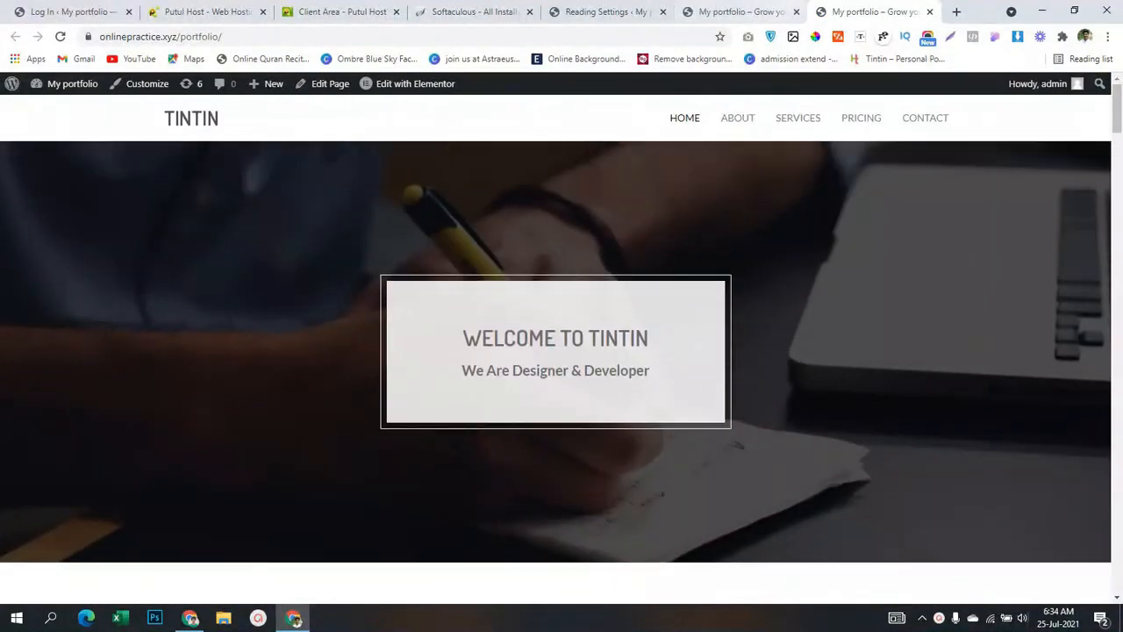
{"action": "left_click", "coordinate": [741, 11]}
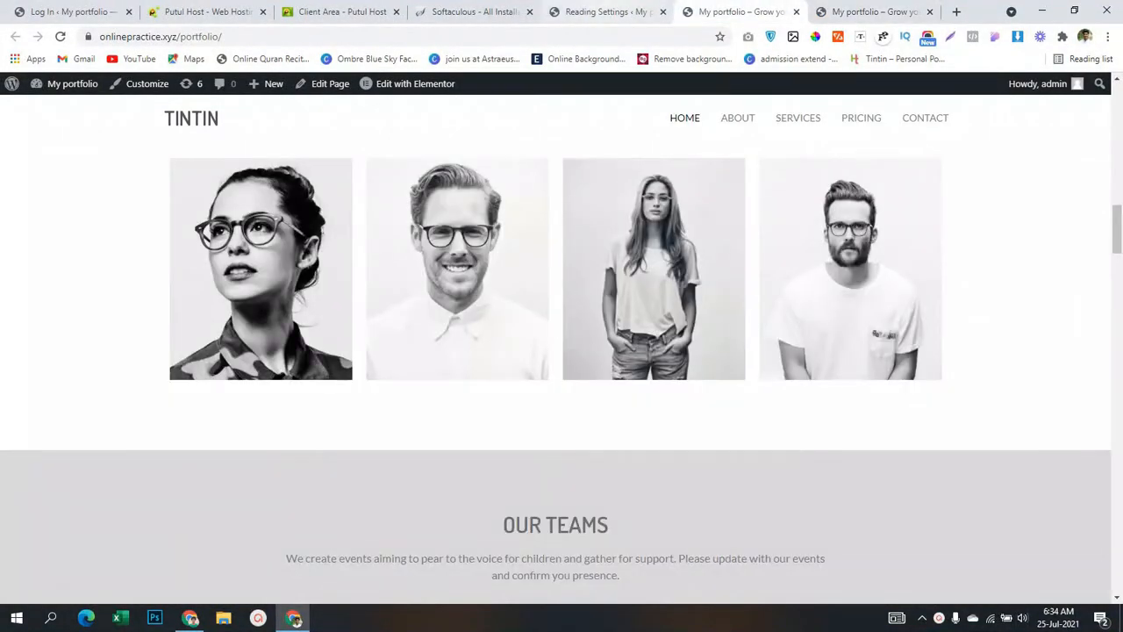
Step: Search the plugin directory for "site offline", then install and activate Site Offline Or Coming Soon Or Maintenance Mode
{"action": "left_click", "coordinate": [604, 12]}
{"action": "scroll", "coordinate": [562, 351], "scroll_direction": "down", "scroll_amount": 1}
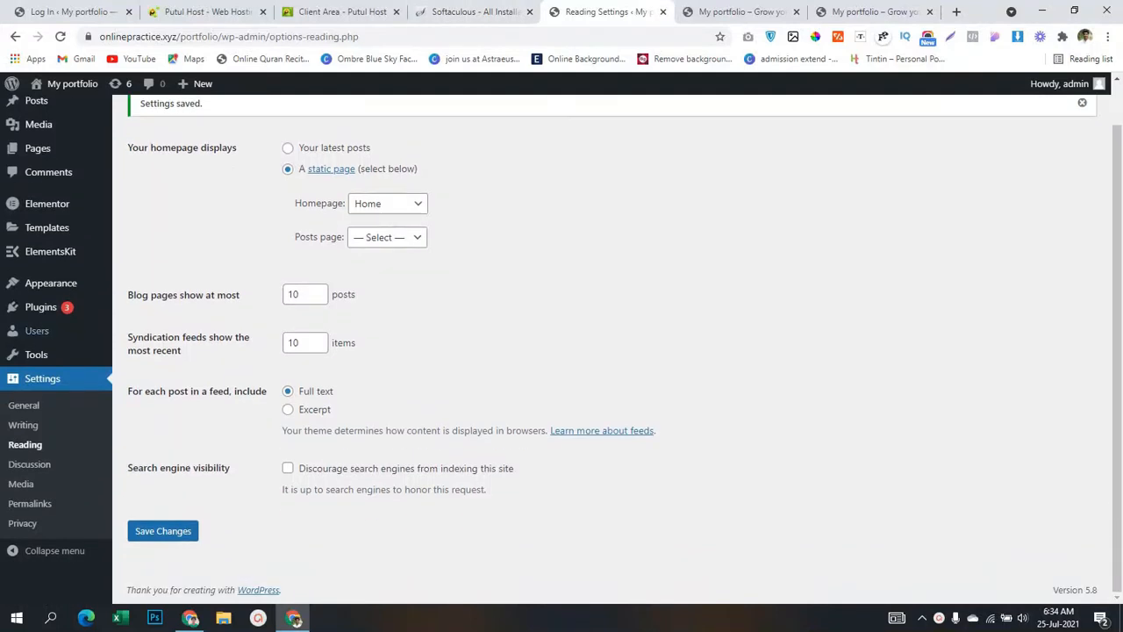
{"action": "mouse_move", "coordinate": [40, 307]}
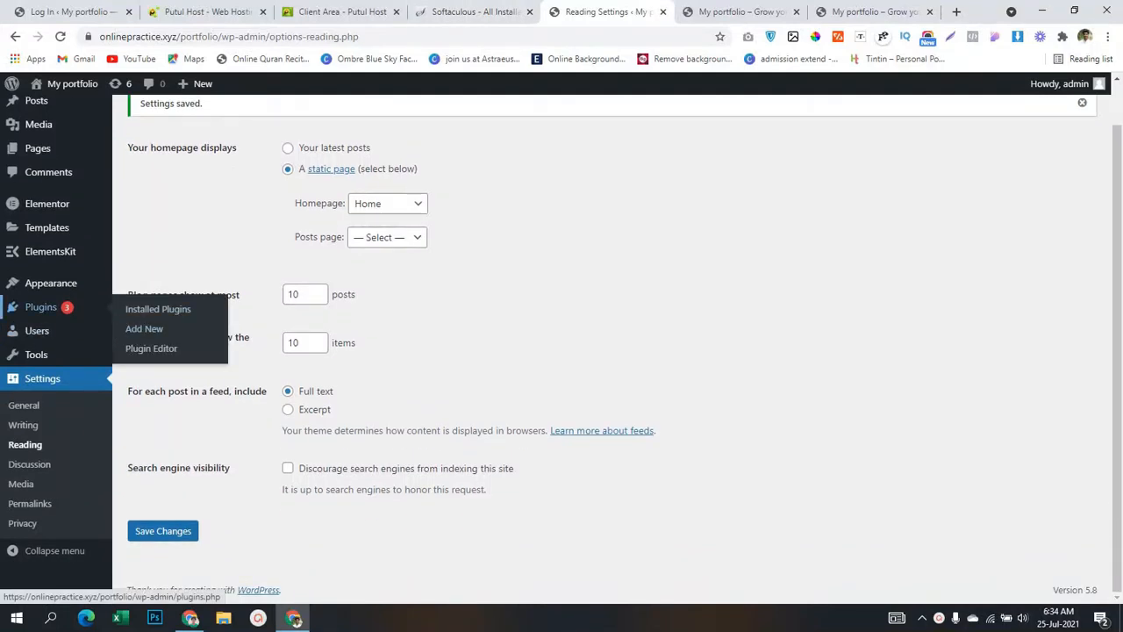
{"action": "left_click", "coordinate": [144, 328]}
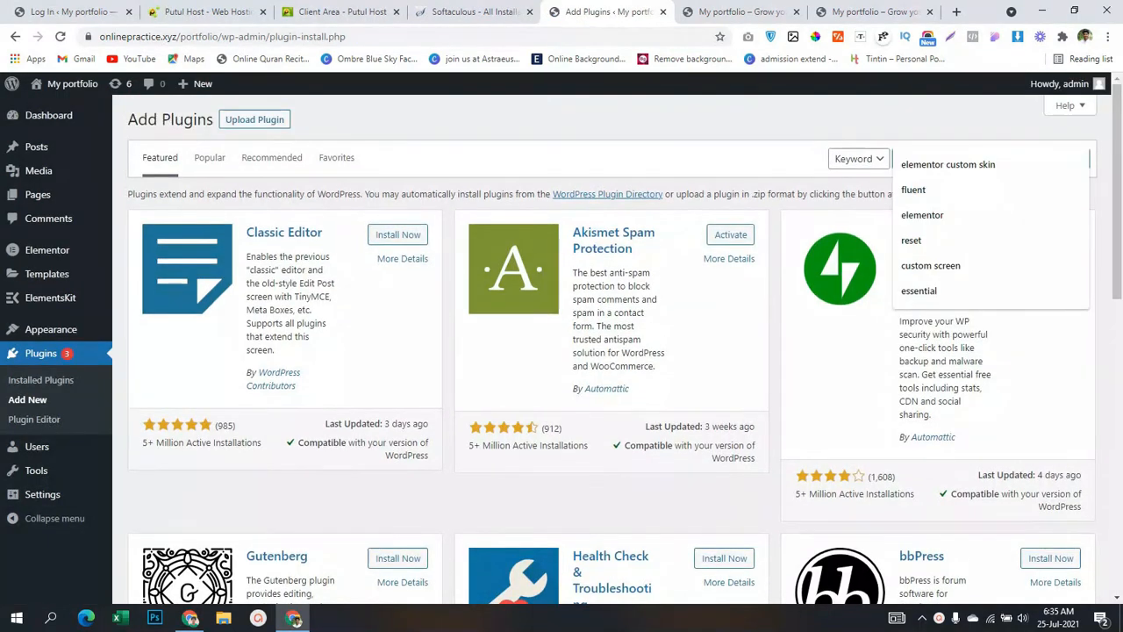
{"action": "type", "text": "site off"}
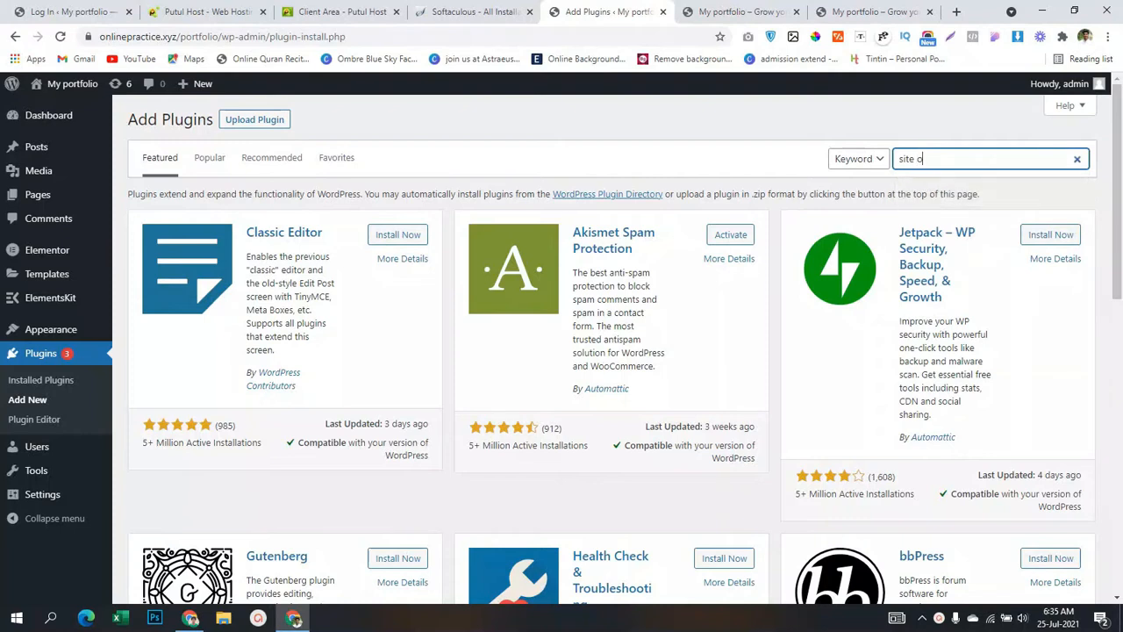
{"action": "type", "text": "line"}
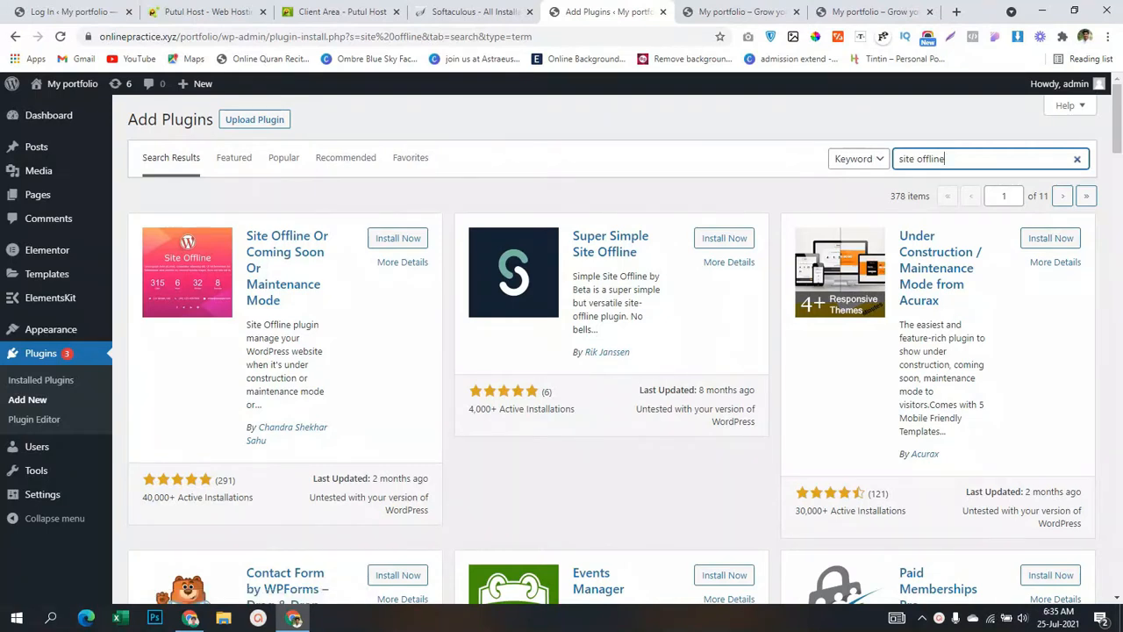
{"action": "left_click", "coordinate": [397, 237]}
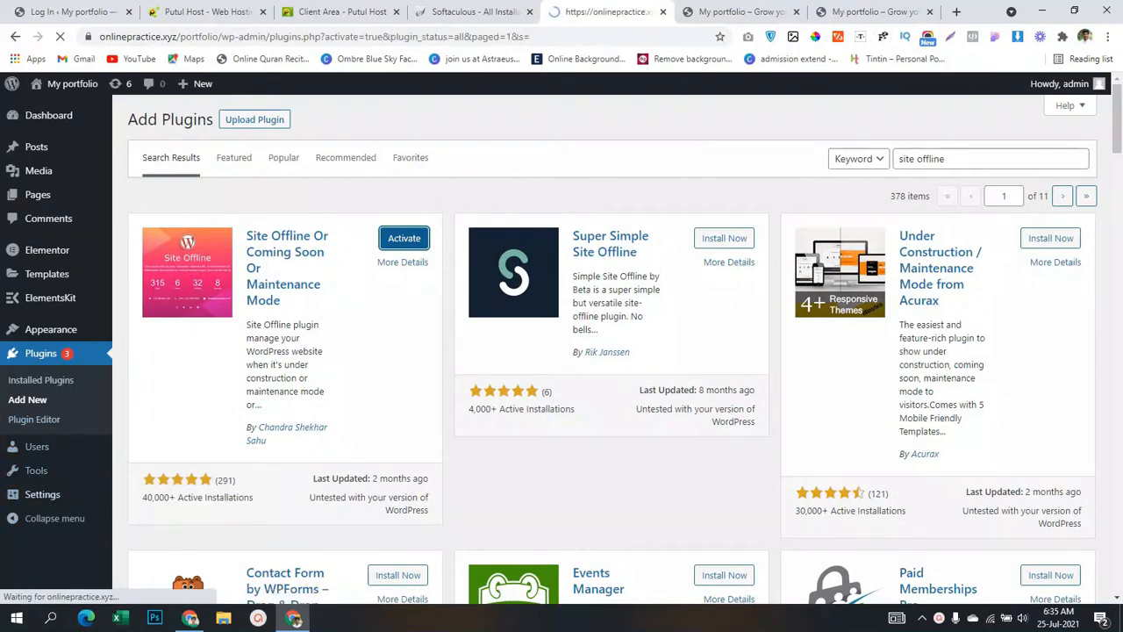
{"action": "scroll", "coordinate": [612, 351], "scroll_direction": "down", "scroll_amount": 2}
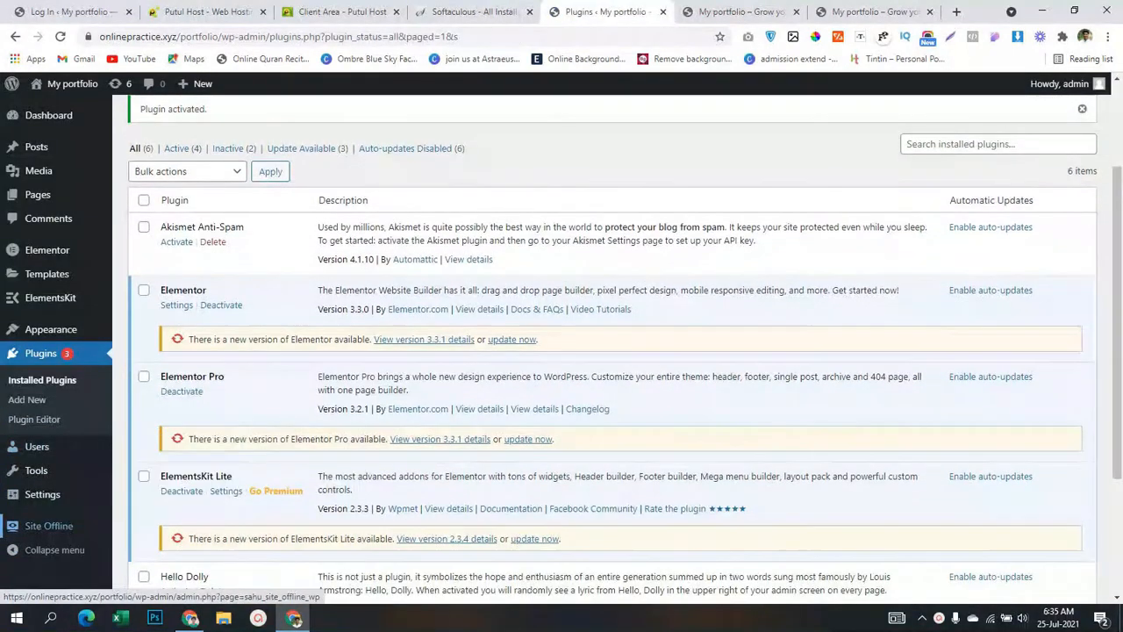
Step: Open the live site in a new tab, copy its address, and load it in a new incognito window
{"action": "mouse_move", "coordinate": [65, 84]}
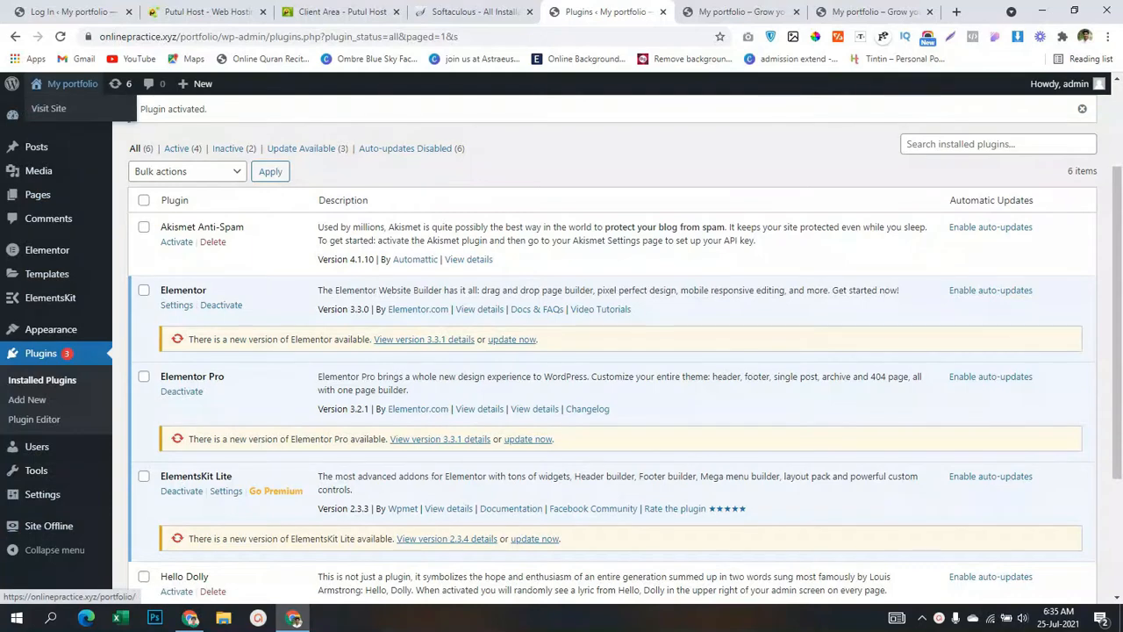
{"action": "left_click", "coordinate": [48, 108]}
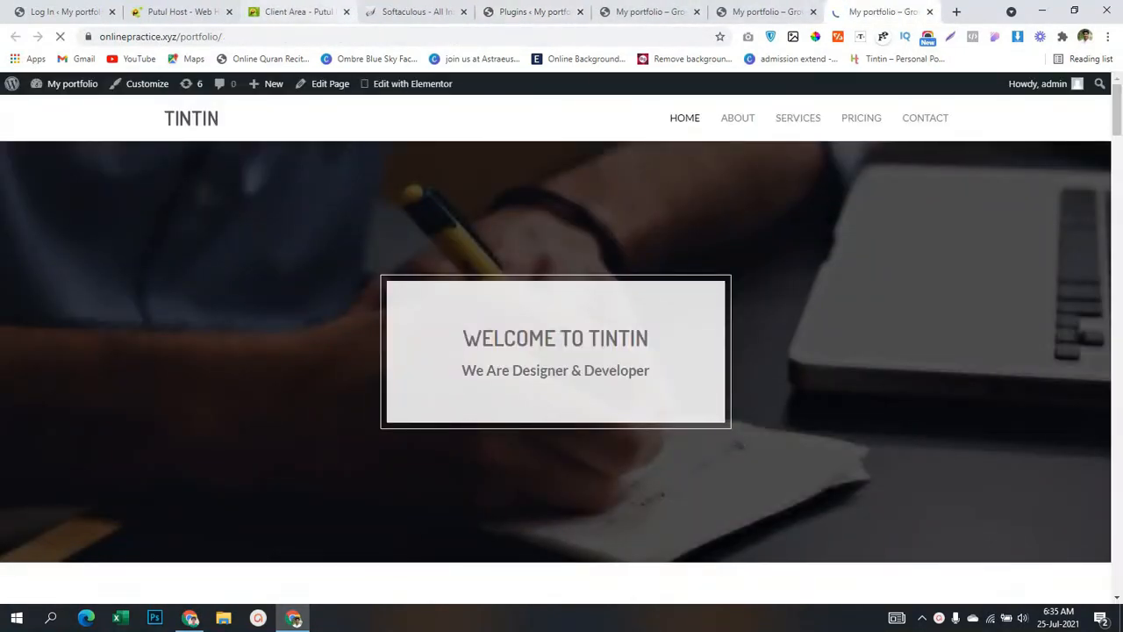
{"action": "left_click", "coordinate": [325, 37]}
{"action": "key", "text": "ctrl+c"}
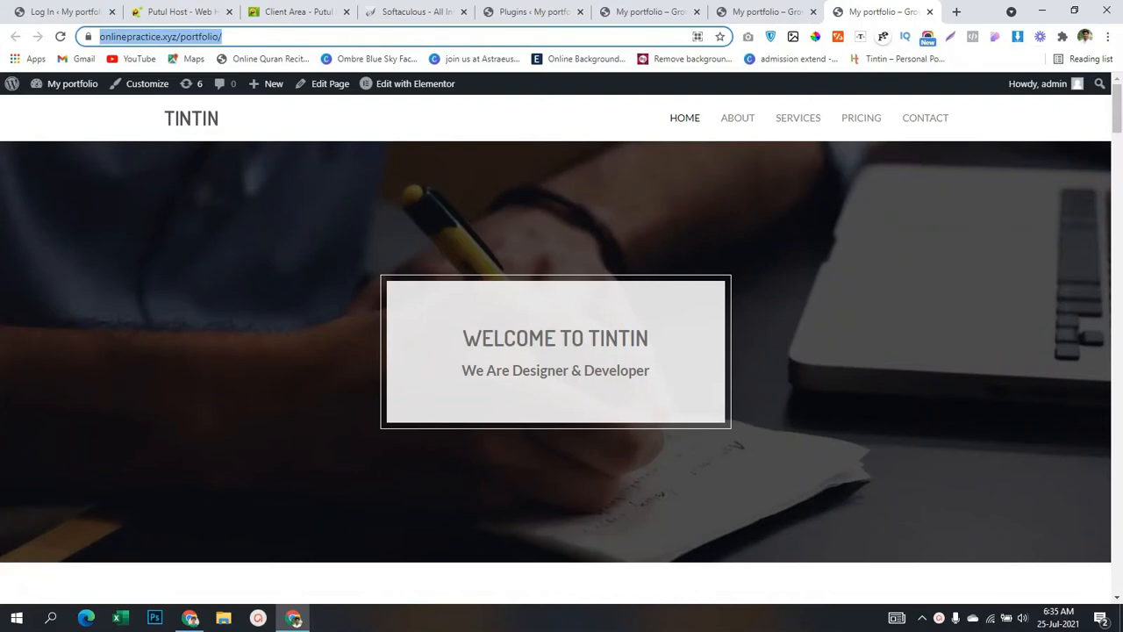
{"action": "left_click", "coordinate": [1107, 36]}
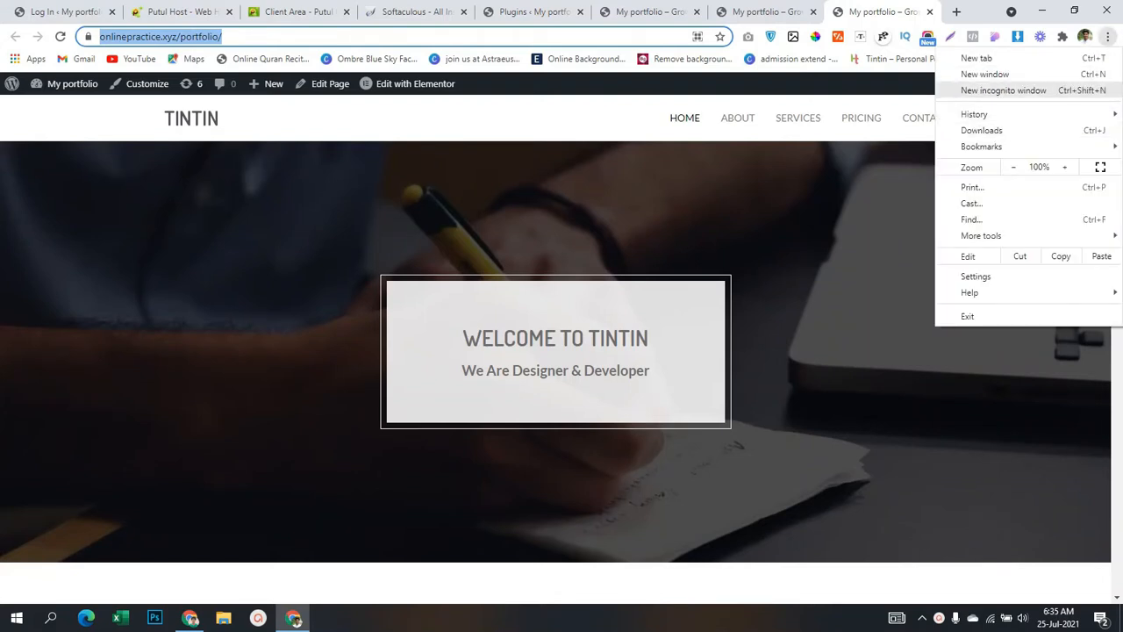
{"action": "left_click", "coordinate": [1003, 91]}
{"action": "key", "text": "ctrl+v"}
{"action": "key", "text": "Return"}
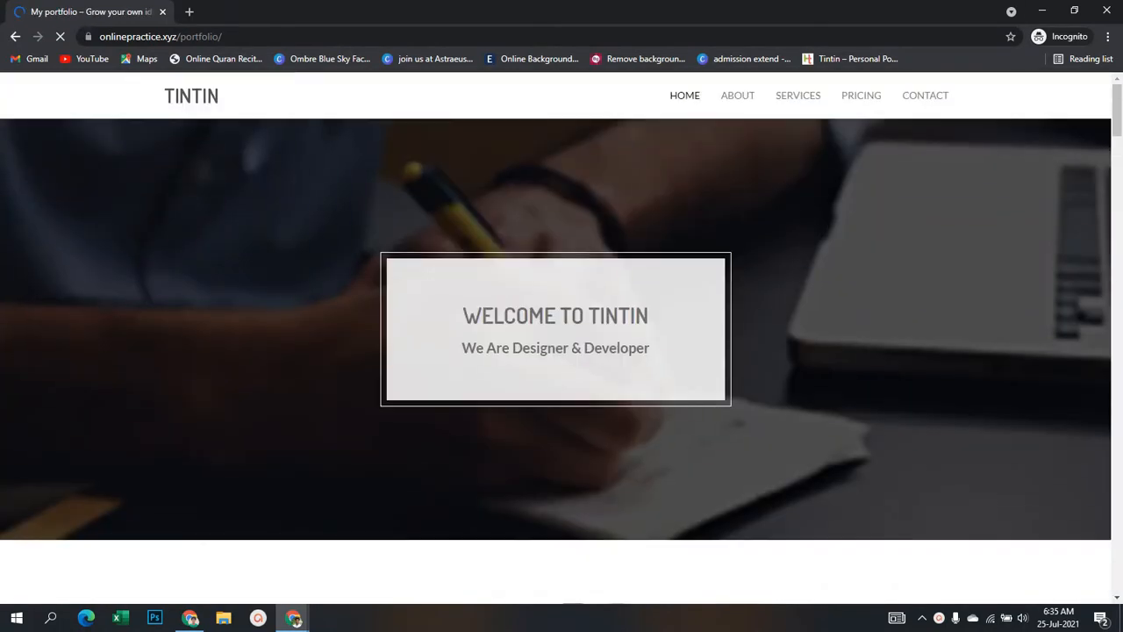
Step: Return to the logged-in window and open the Site Offline plugin's settings to review its offline mode and logo options
{"action": "mouse_move", "coordinate": [293, 618]}
{"action": "left_click", "coordinate": [215, 548]}
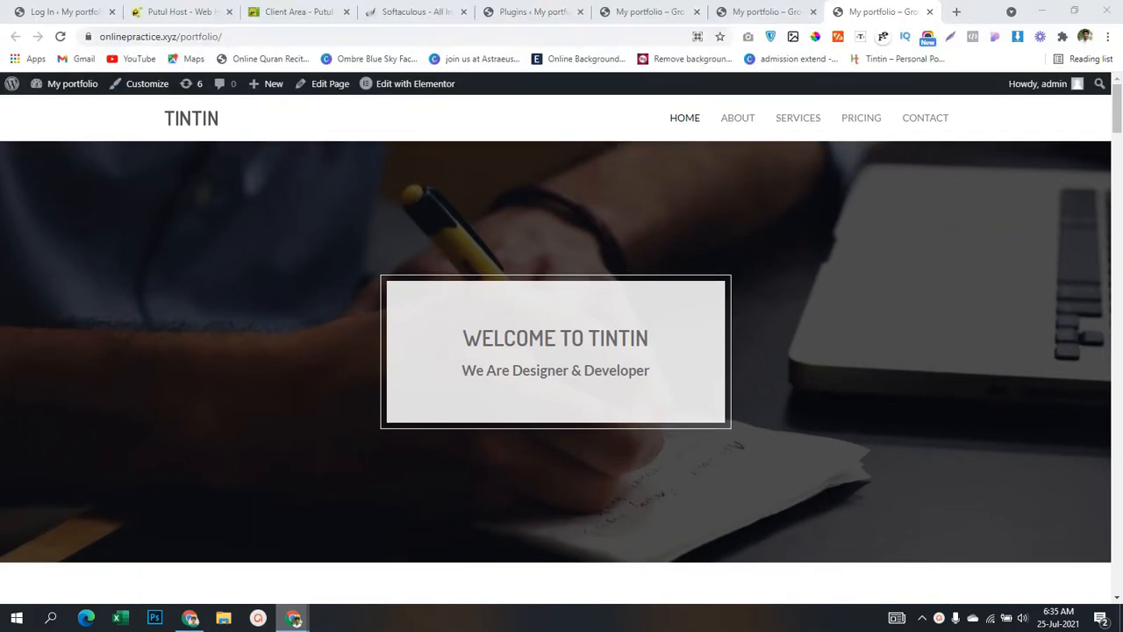
{"action": "key", "text": "ctrl+Page_Up"}
{"action": "key", "text": "ctrl+Page_Up"}
{"action": "key", "text": "ctrl+Page_Up"}
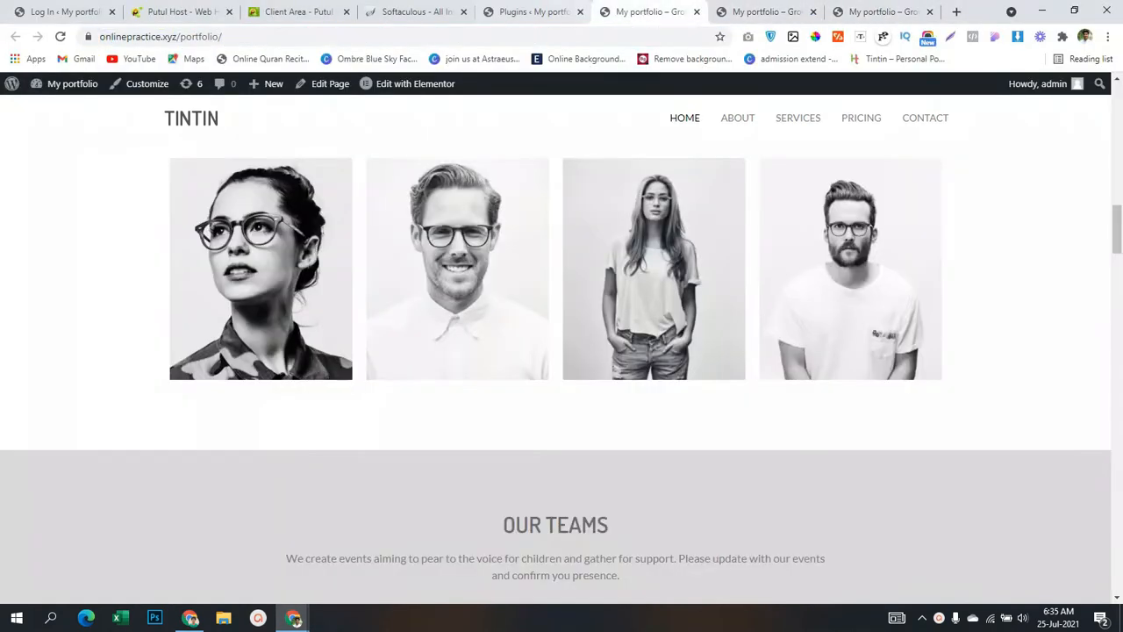
{"action": "left_click", "coordinate": [48, 525]}
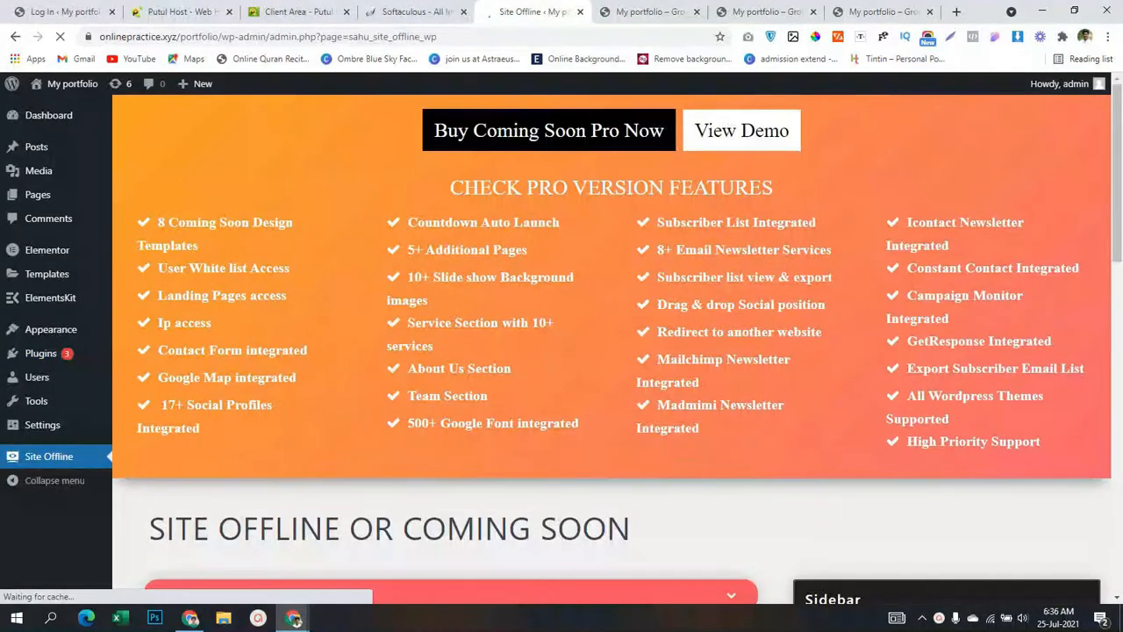
{"action": "scroll", "coordinate": [562, 351], "scroll_direction": "down", "scroll_amount": 5}
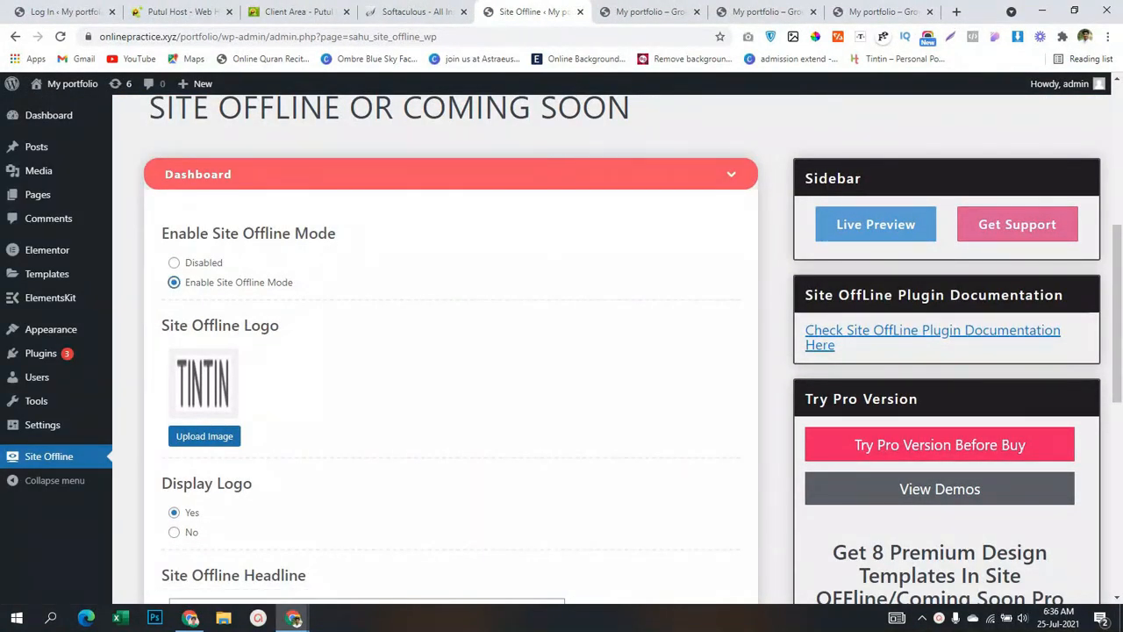
{"action": "scroll", "coordinate": [561, 351], "scroll_direction": "down", "scroll_amount": 2}
{"action": "scroll", "coordinate": [562, 351], "scroll_direction": "up", "scroll_amount": 2}
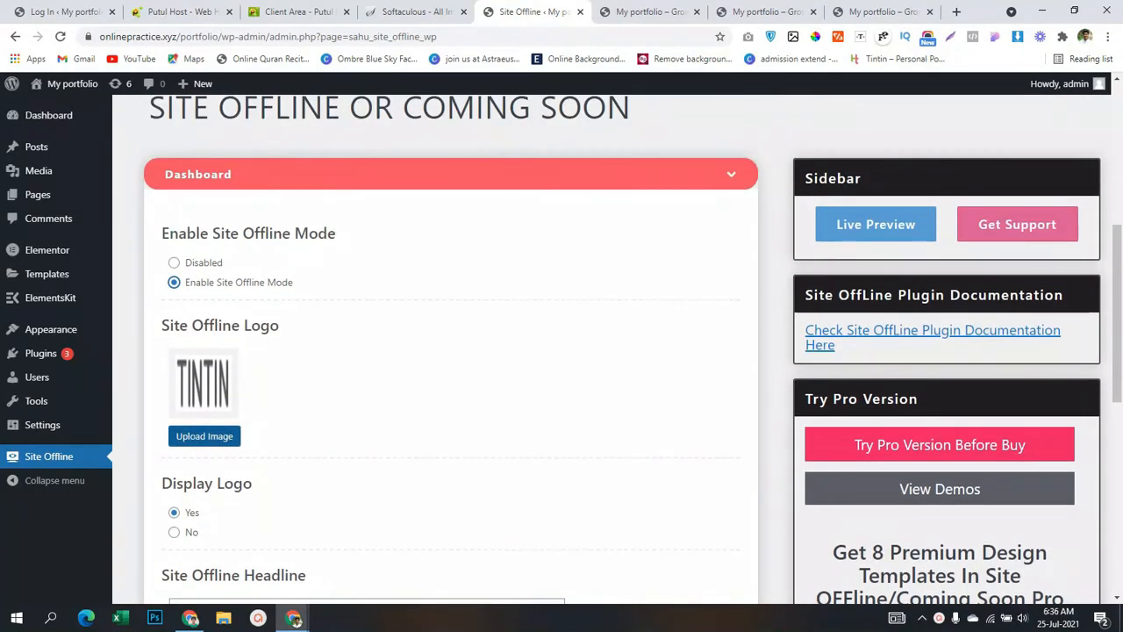
Step: Choose the TINTIN image from the media library as the Site Offline logo
{"action": "left_click", "coordinate": [205, 436]}
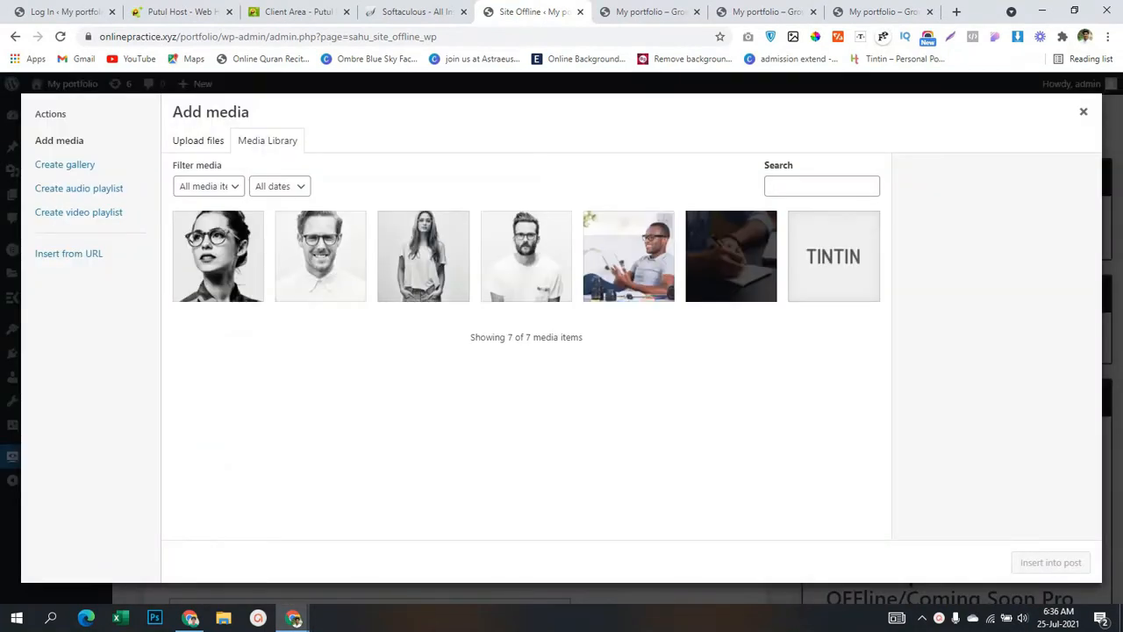
{"action": "left_click", "coordinate": [833, 256]}
{"action": "left_click", "coordinate": [1051, 562]}
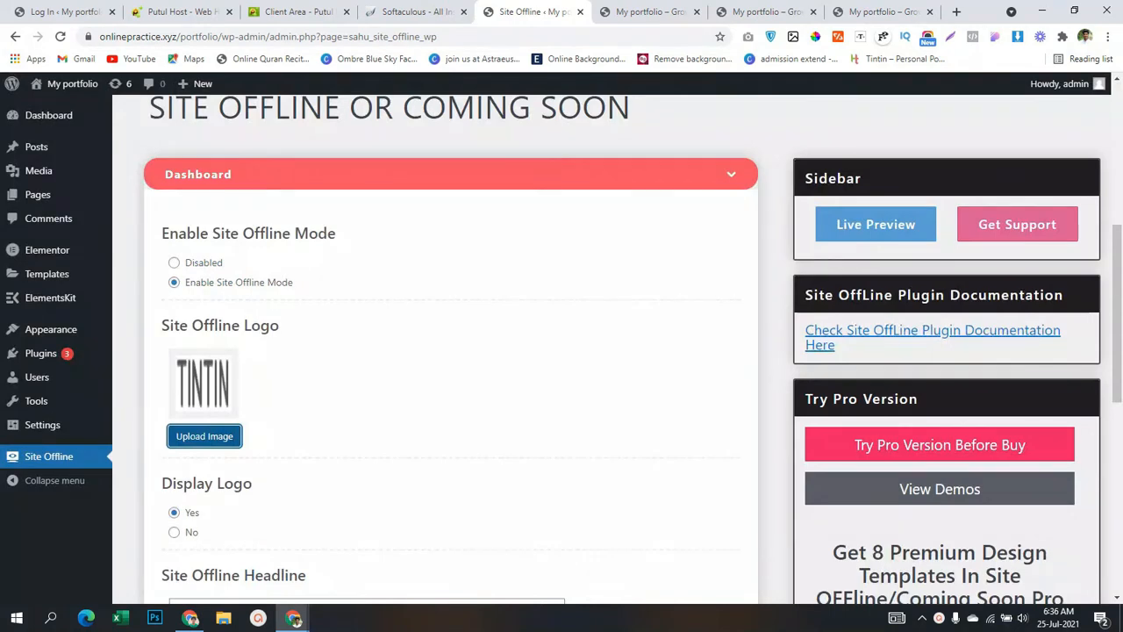
Step: Review the Site Offline headline and description, keep their text, and save the plugin's Dashboard settings
{"action": "scroll", "coordinate": [439, 350], "scroll_direction": "down", "scroll_amount": 4}
{"action": "left_click_drag", "start_coordinate": [262, 265], "coordinate": [175, 265]}
{"action": "left_click", "coordinate": [263, 265]}
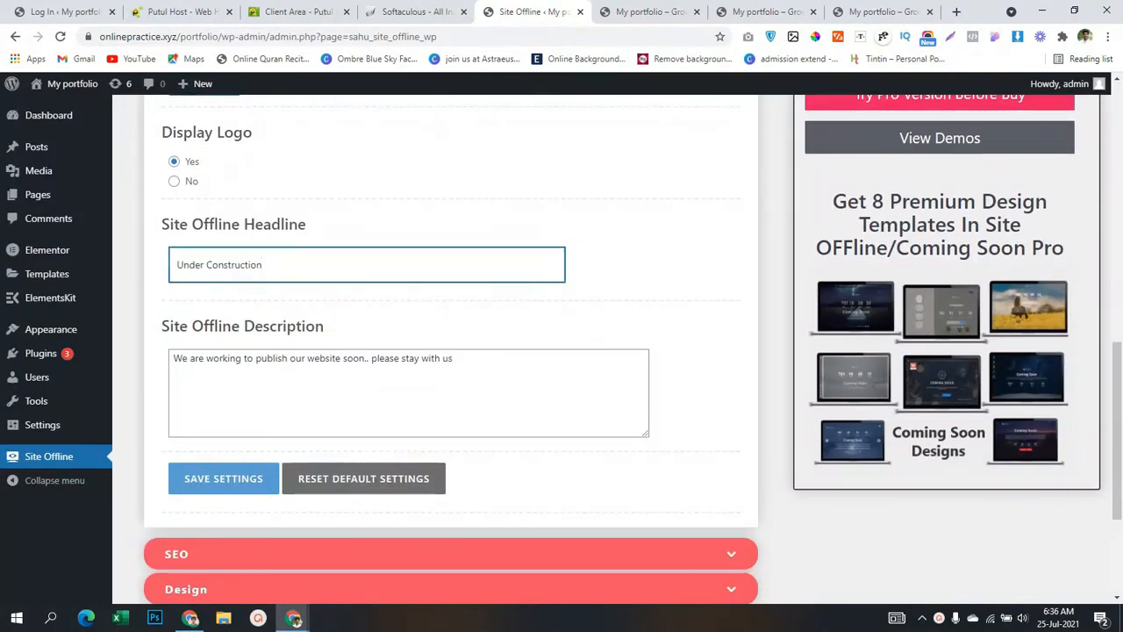
{"action": "scroll", "coordinate": [438, 351], "scroll_direction": "down", "scroll_amount": 1}
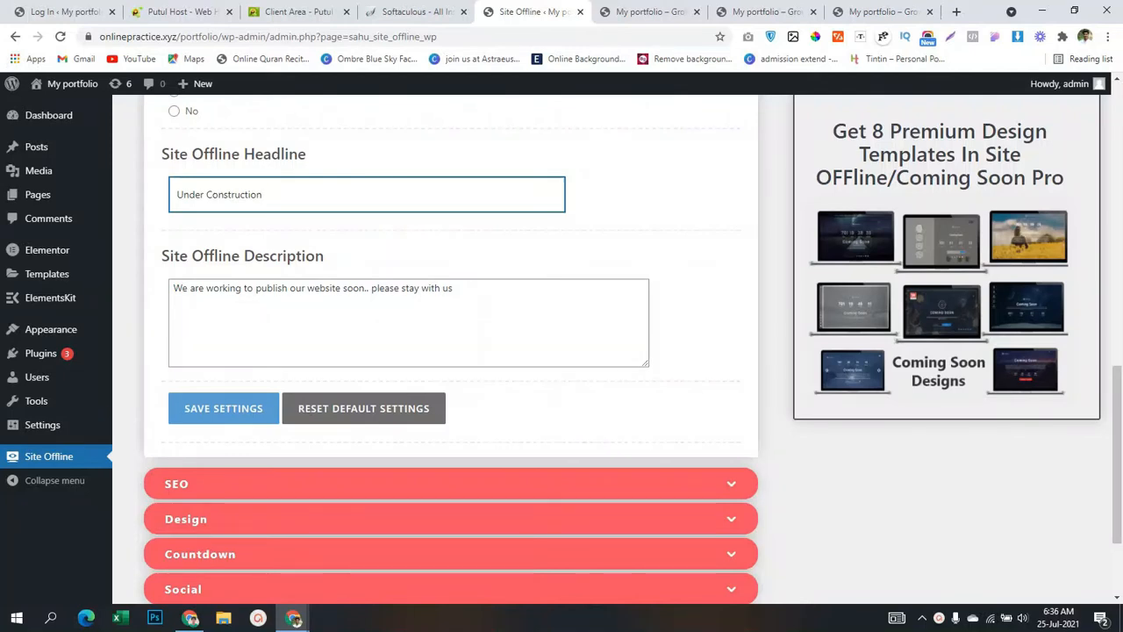
{"action": "scroll", "coordinate": [623, 346], "scroll_direction": "down", "scroll_amount": 2}
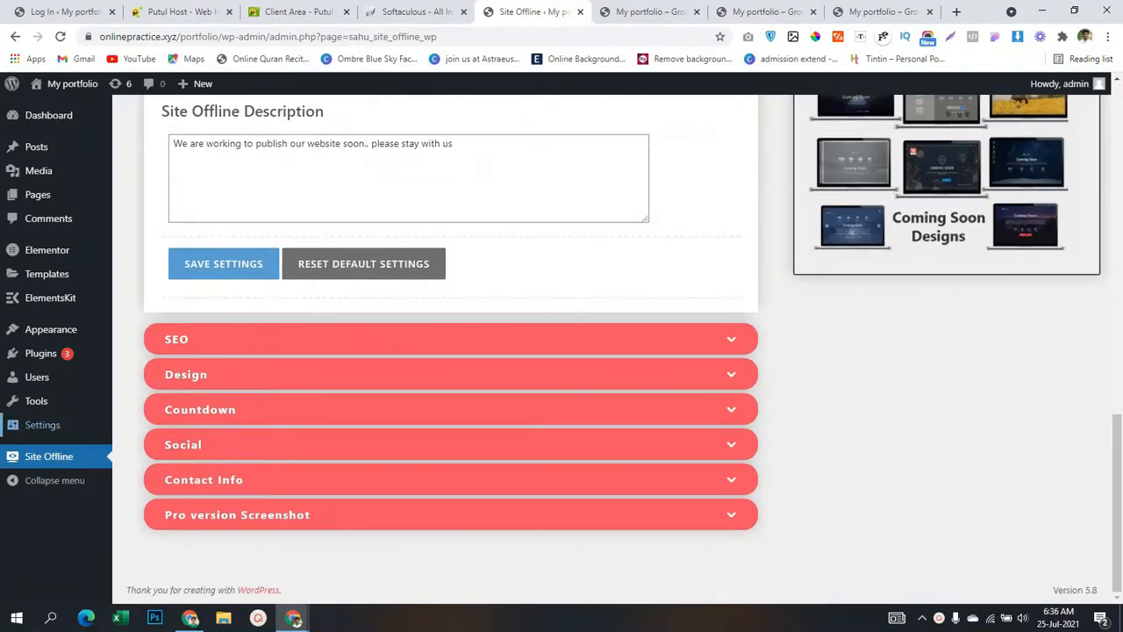
{"action": "left_click", "coordinate": [224, 264]}
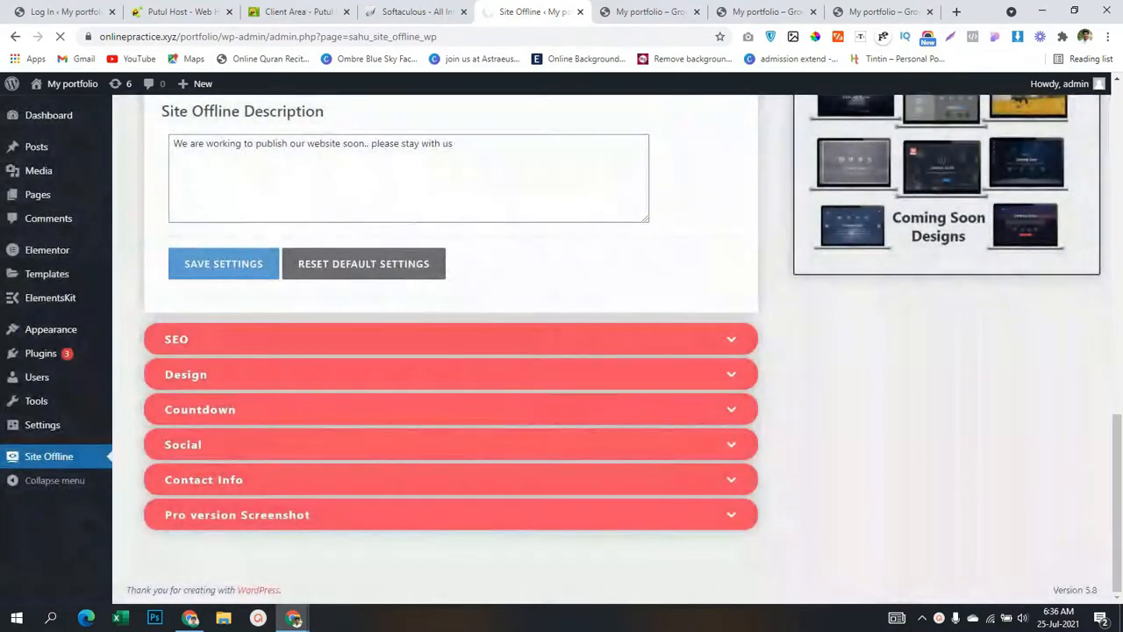
Step: Check the offline page and its countdown in the incognito window, compare it with the live site in the logged-in window, and return to the plugin settings
{"action": "mouse_move", "coordinate": [294, 618]}
{"action": "left_click", "coordinate": [369, 562]}
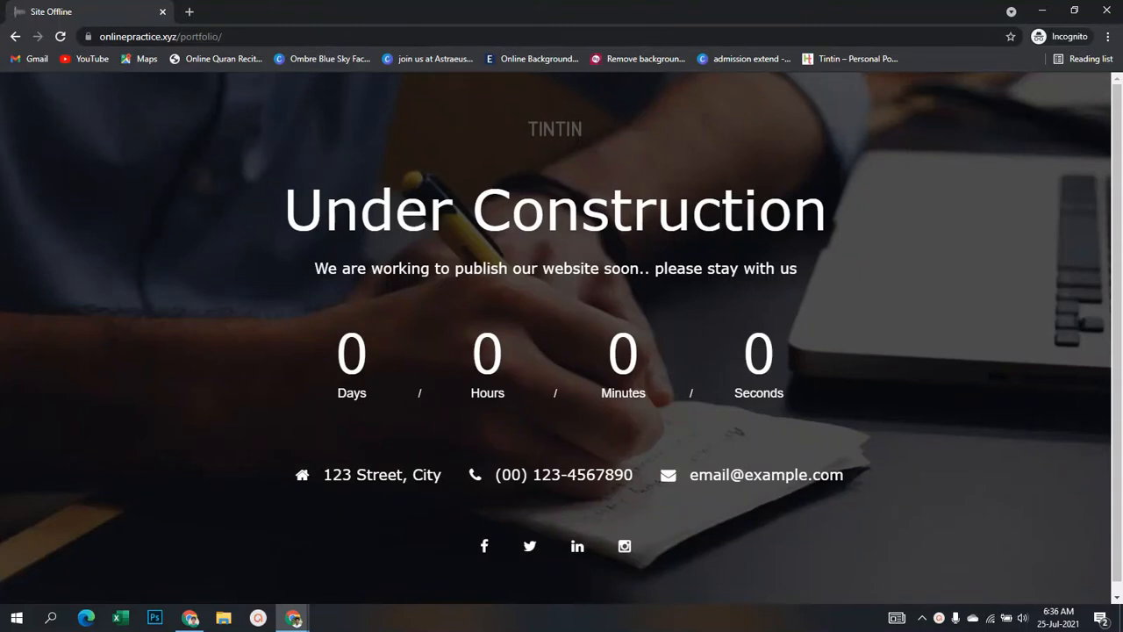
{"action": "left_click_drag", "start_coordinate": [336, 354], "coordinate": [775, 358]}
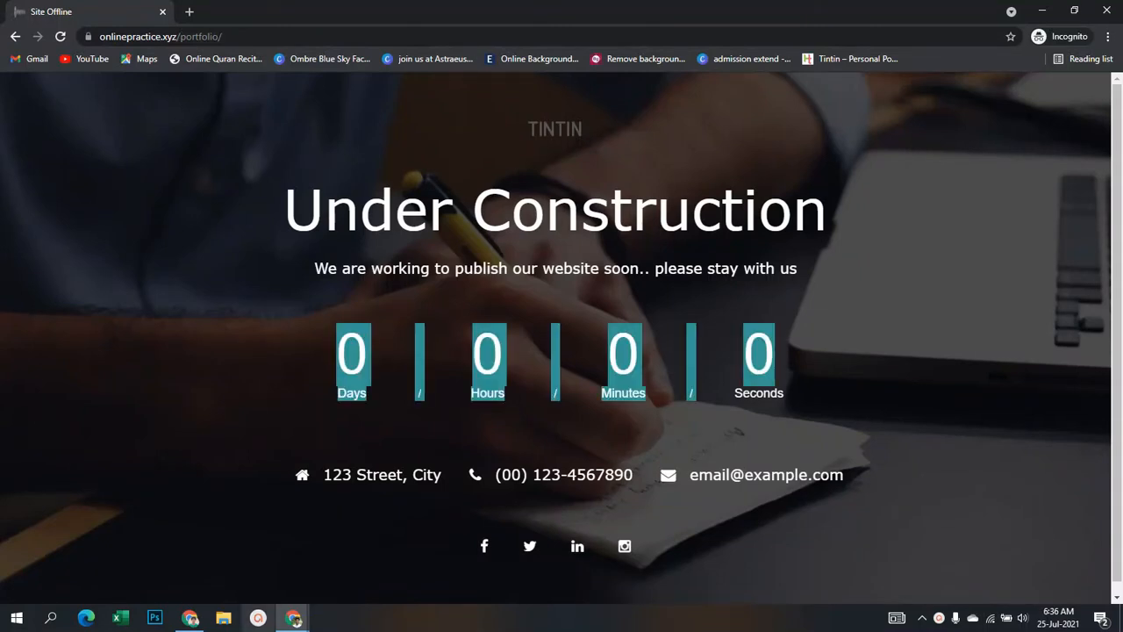
{"action": "mouse_move", "coordinate": [294, 618]}
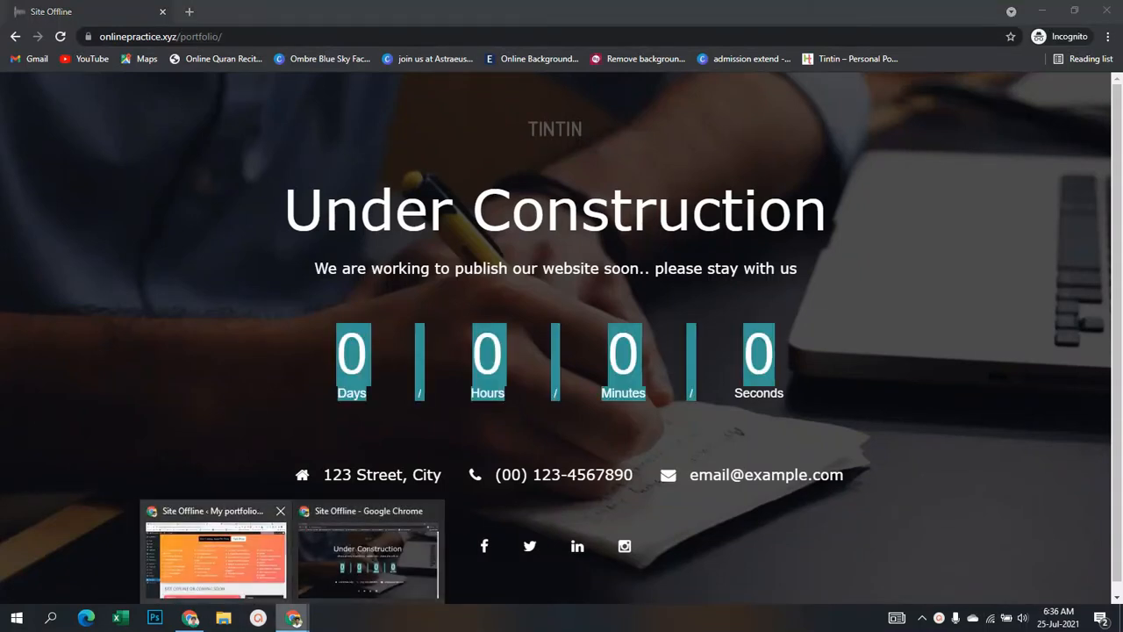
{"action": "left_click", "coordinate": [216, 557]}
{"action": "left_click", "coordinate": [654, 12]}
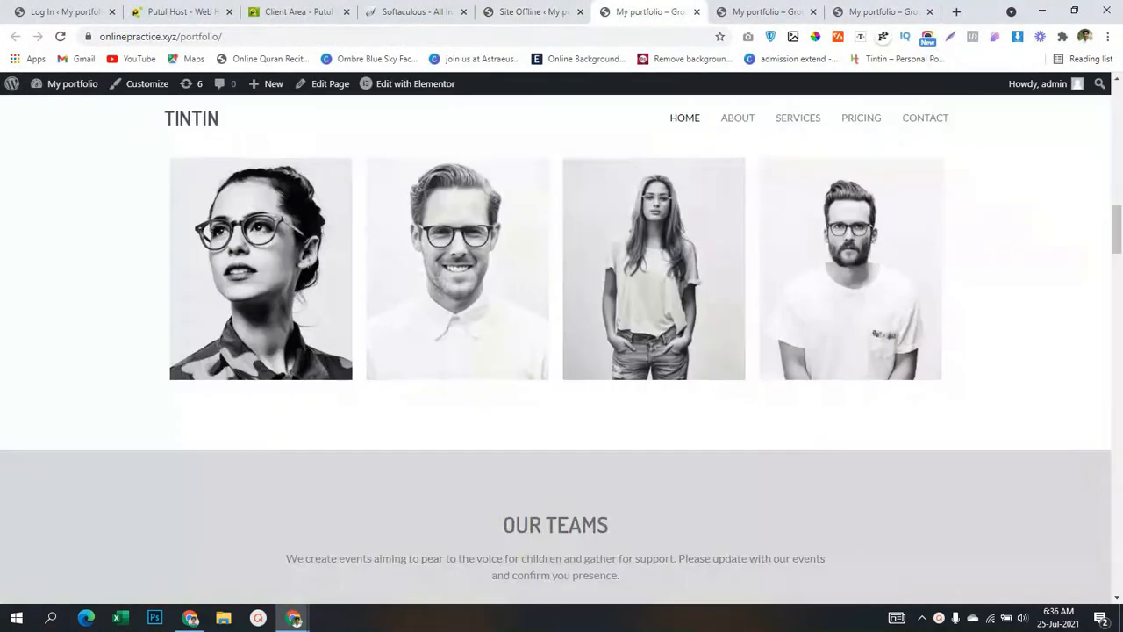
{"action": "left_click", "coordinate": [533, 12]}
Step: Set the Countdown end date to 2021/07/31 and save the countdown settings
{"action": "scroll", "coordinate": [614, 351], "scroll_direction": "down", "scroll_amount": 13}
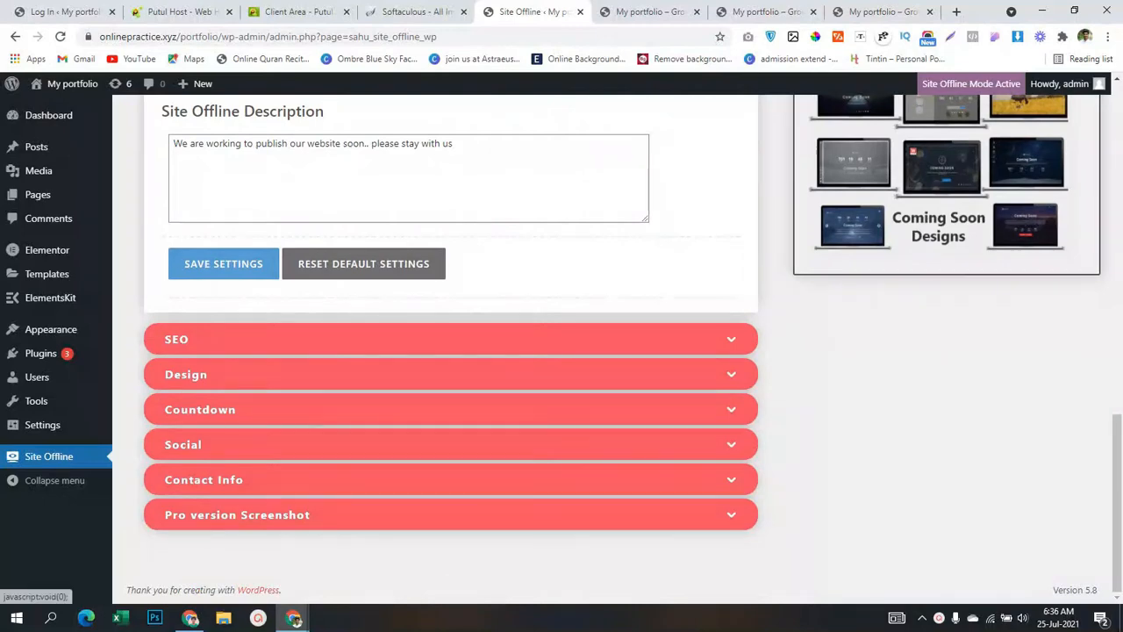
{"action": "left_click", "coordinate": [451, 409]}
{"action": "scroll", "coordinate": [451, 410], "scroll_direction": "up", "scroll_amount": 1}
{"action": "left_click", "coordinate": [367, 245]}
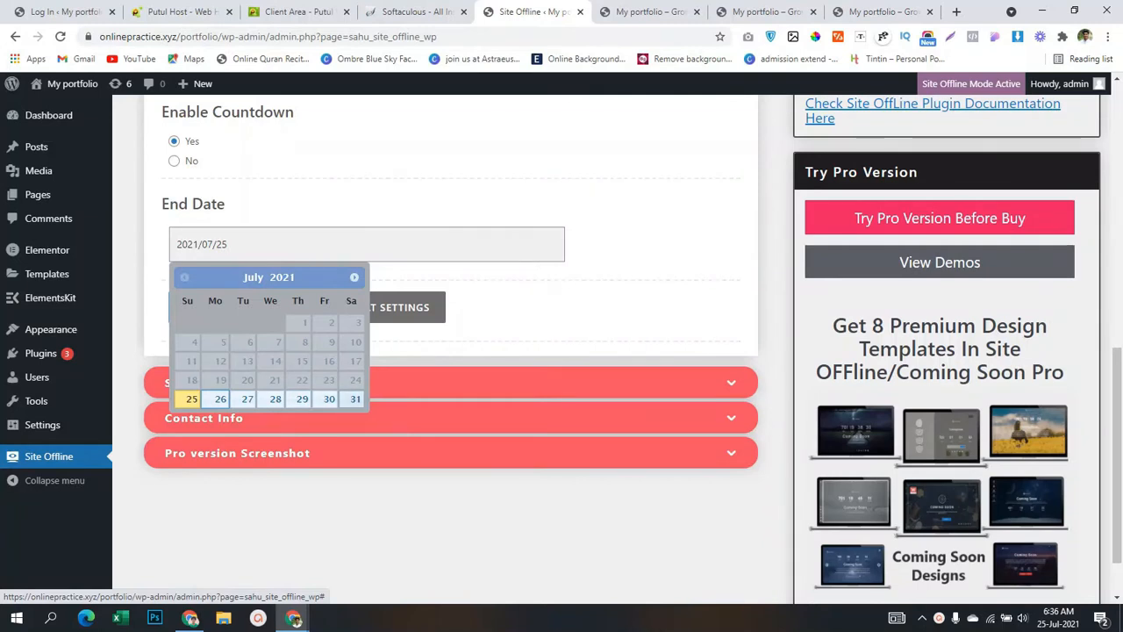
{"action": "left_click", "coordinate": [355, 399]}
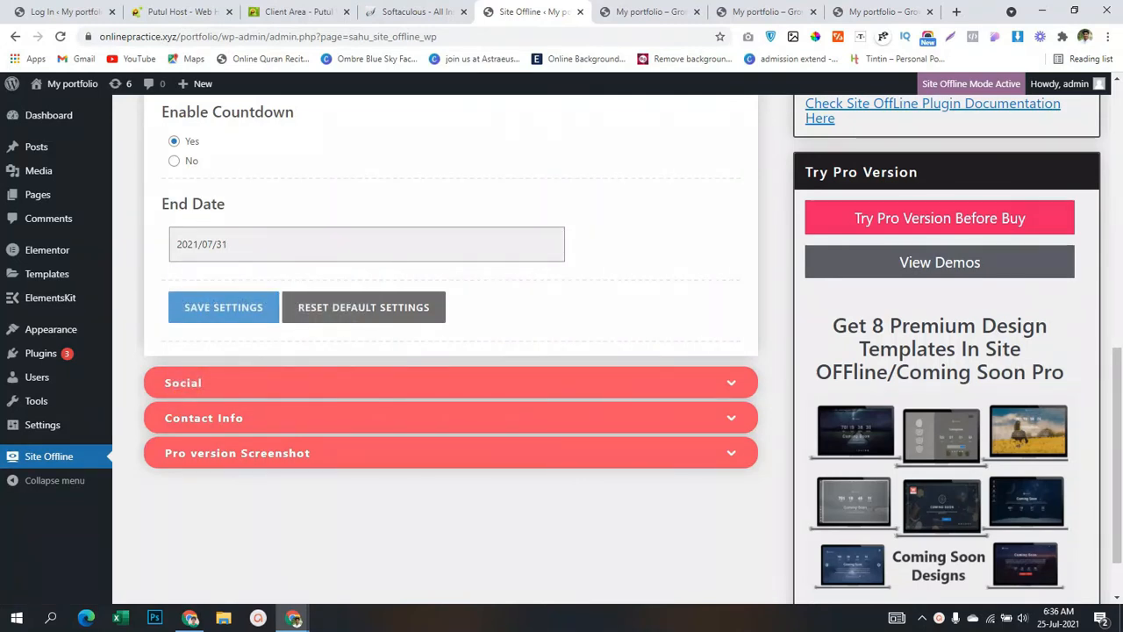
{"action": "left_click", "coordinate": [224, 307]}
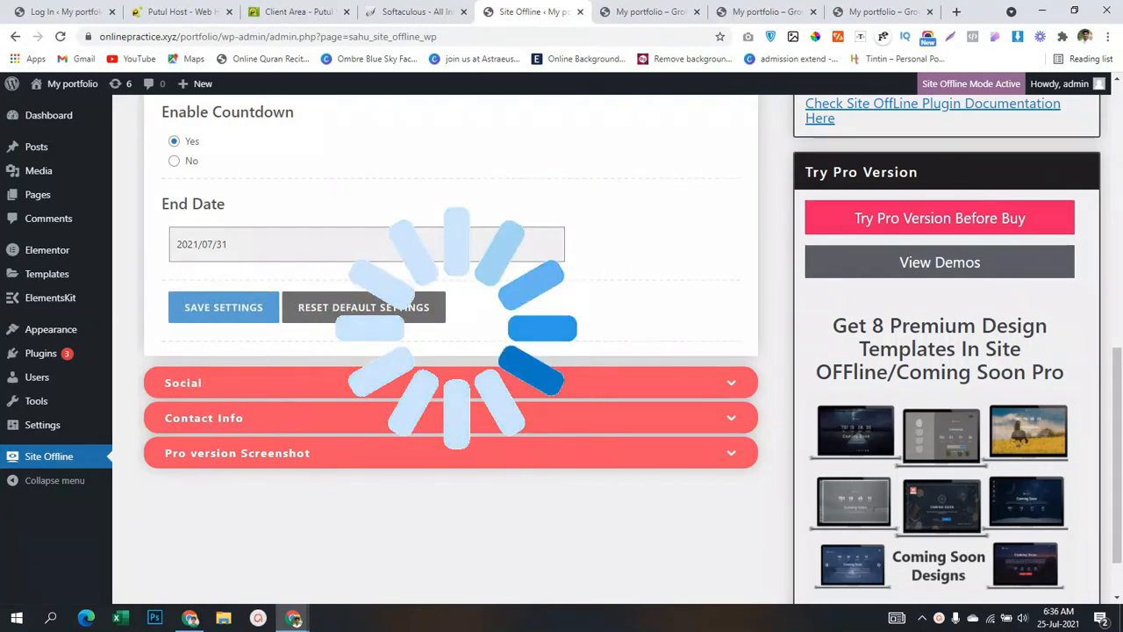
Step: Reload the offline page in the incognito window and check its countdown, contact details and social icons
{"action": "mouse_move", "coordinate": [293, 618]}
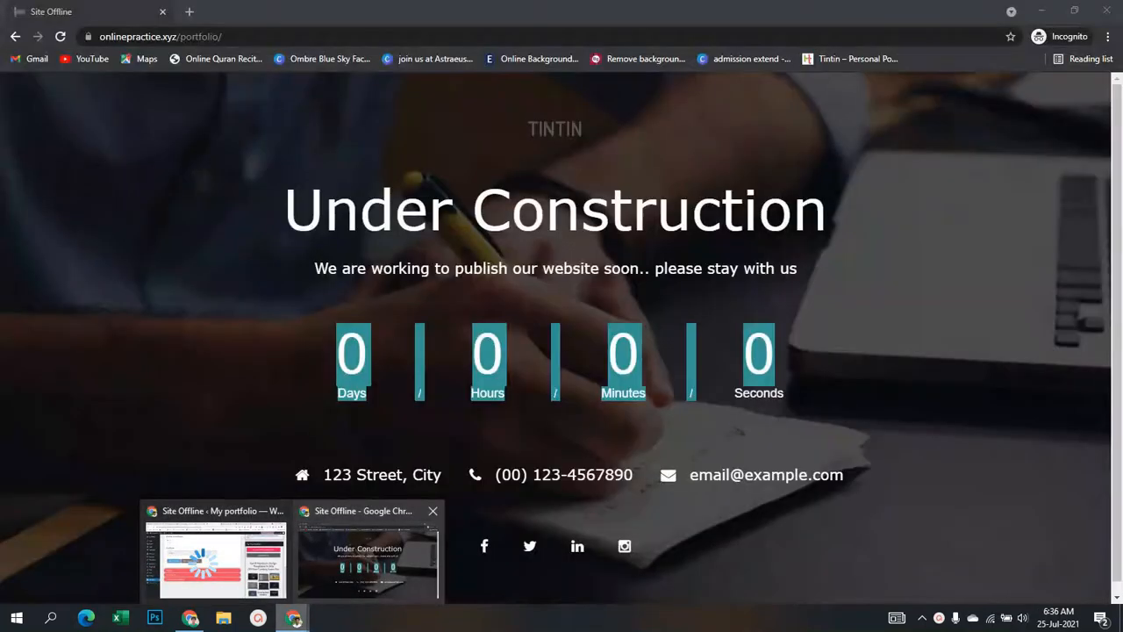
{"action": "left_click", "coordinate": [368, 557]}
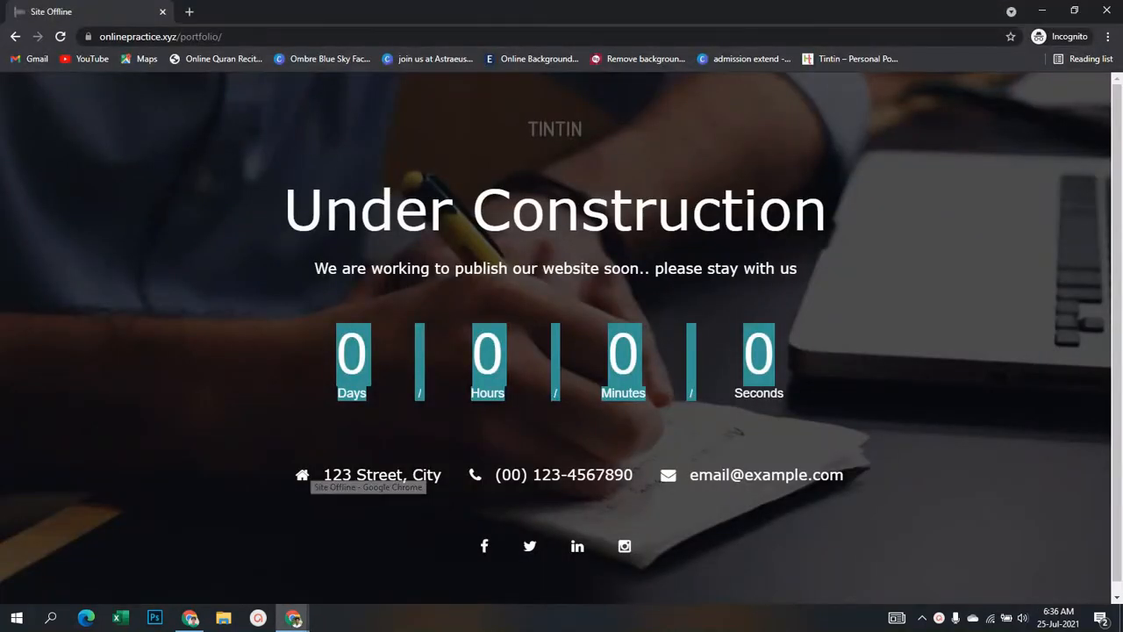
{"action": "left_click", "coordinate": [60, 37]}
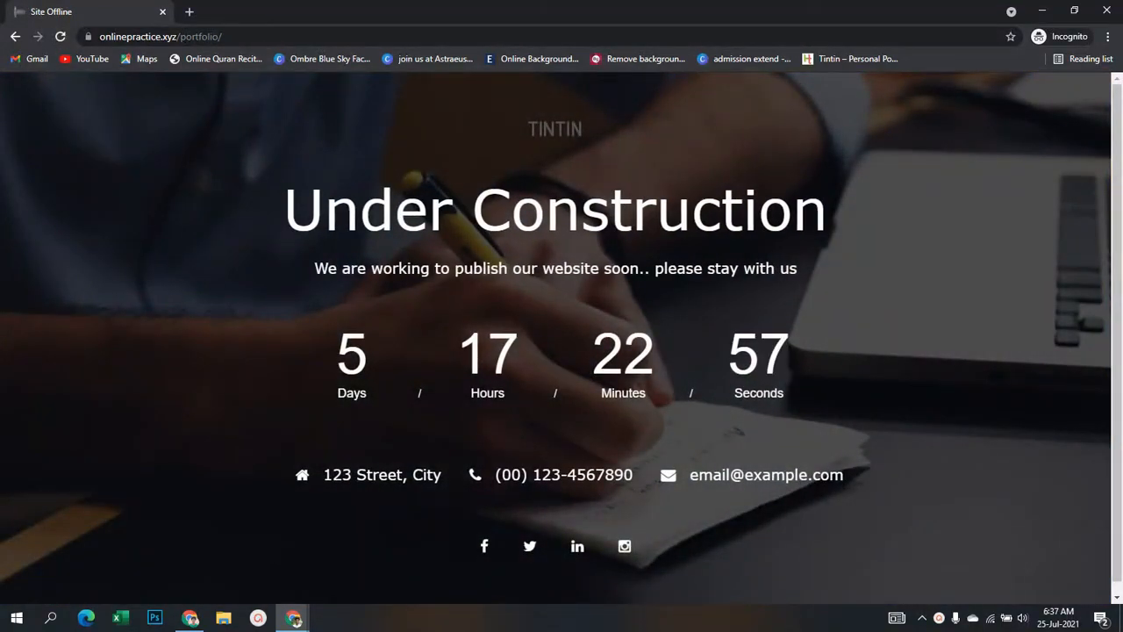
{"action": "mouse_move", "coordinate": [293, 617]}
{"action": "left_click", "coordinate": [213, 554]}
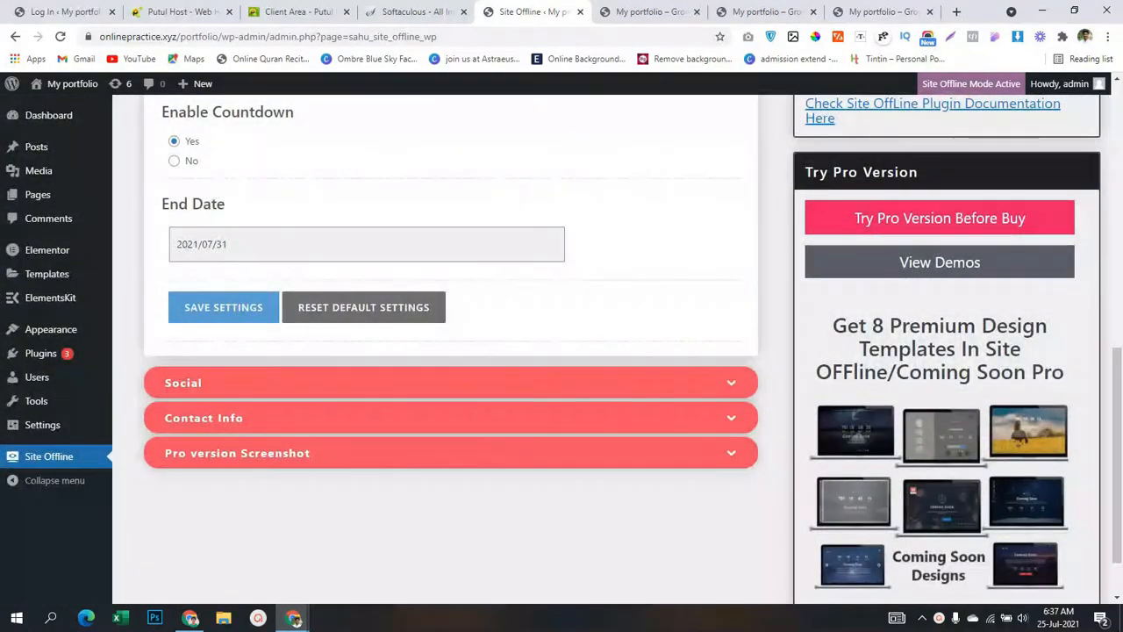
{"action": "left_click", "coordinate": [293, 617]}
{"action": "left_click", "coordinate": [368, 560]}
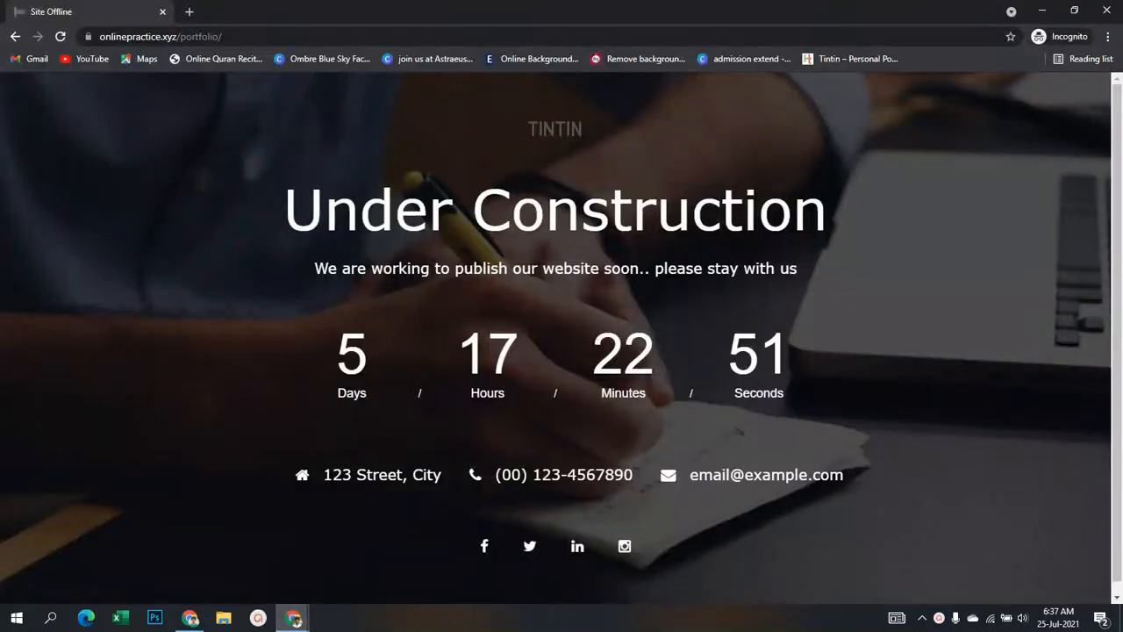
{"action": "left_click_drag", "start_coordinate": [318, 475], "coordinate": [458, 475]}
{"action": "left_click", "coordinate": [561, 507]}
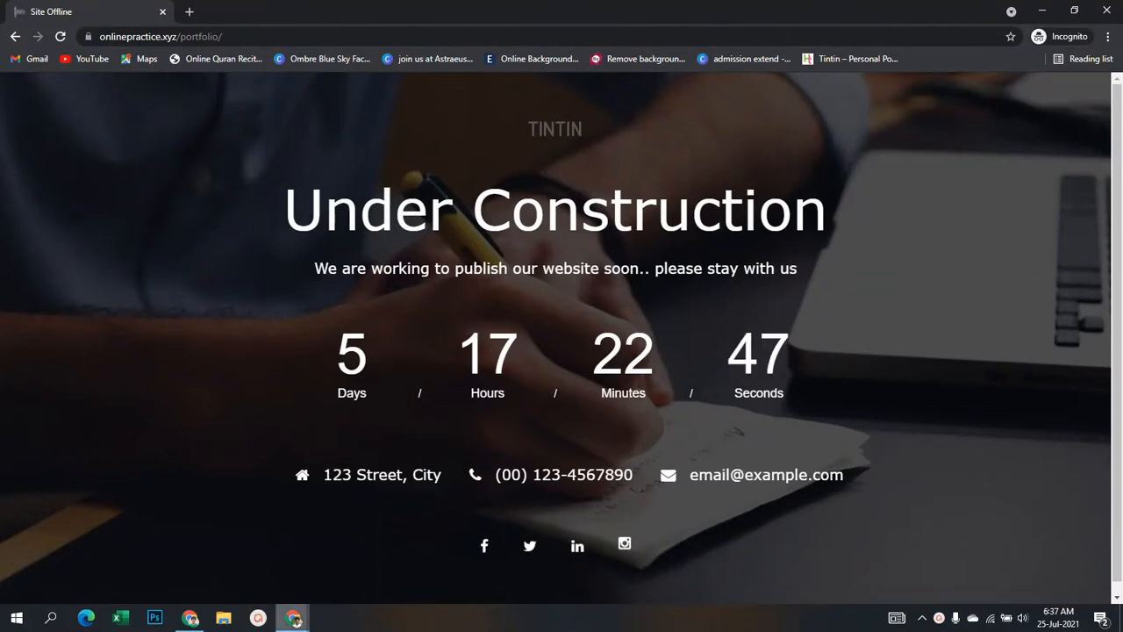
Step: Return to the logged-in window and open the Site Offline plugin's Social settings
{"action": "mouse_move", "coordinate": [294, 617]}
{"action": "left_click", "coordinate": [215, 551]}
{"action": "scroll", "coordinate": [351, 351], "scroll_direction": "down", "scroll_amount": 2}
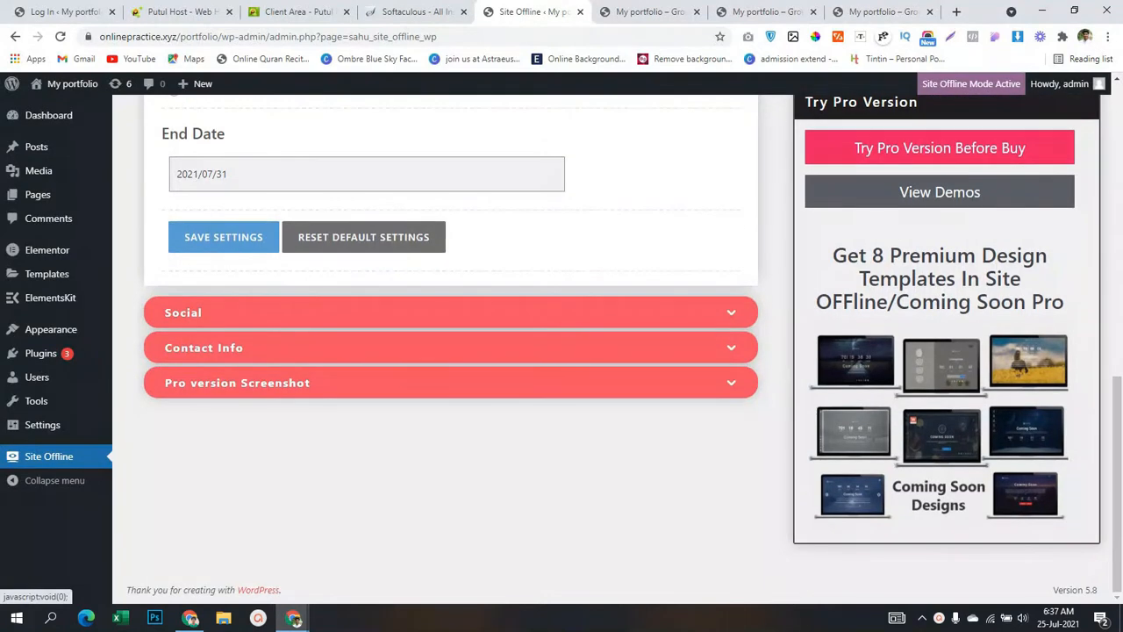
{"action": "left_click", "coordinate": [351, 313]}
{"action": "scroll", "coordinate": [351, 316], "scroll_direction": "up", "scroll_amount": 2}
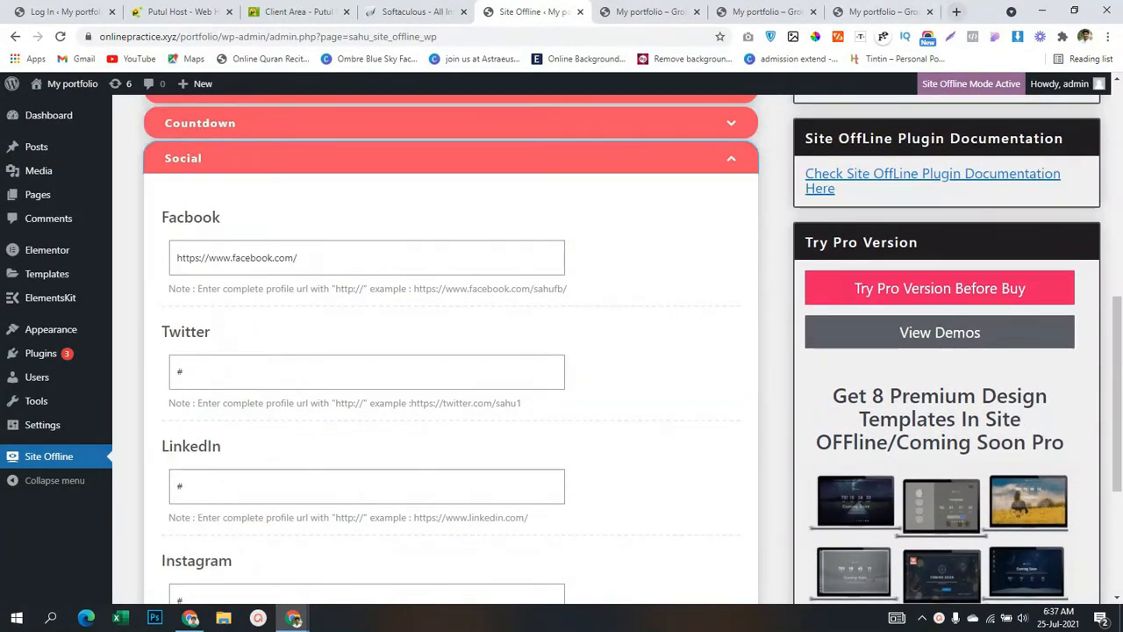
Step: Open facebook.com in a new tab and copy the link address of the logged-in account's profile
{"action": "left_click", "coordinate": [956, 12]}
{"action": "type", "text": "facebook.com"}
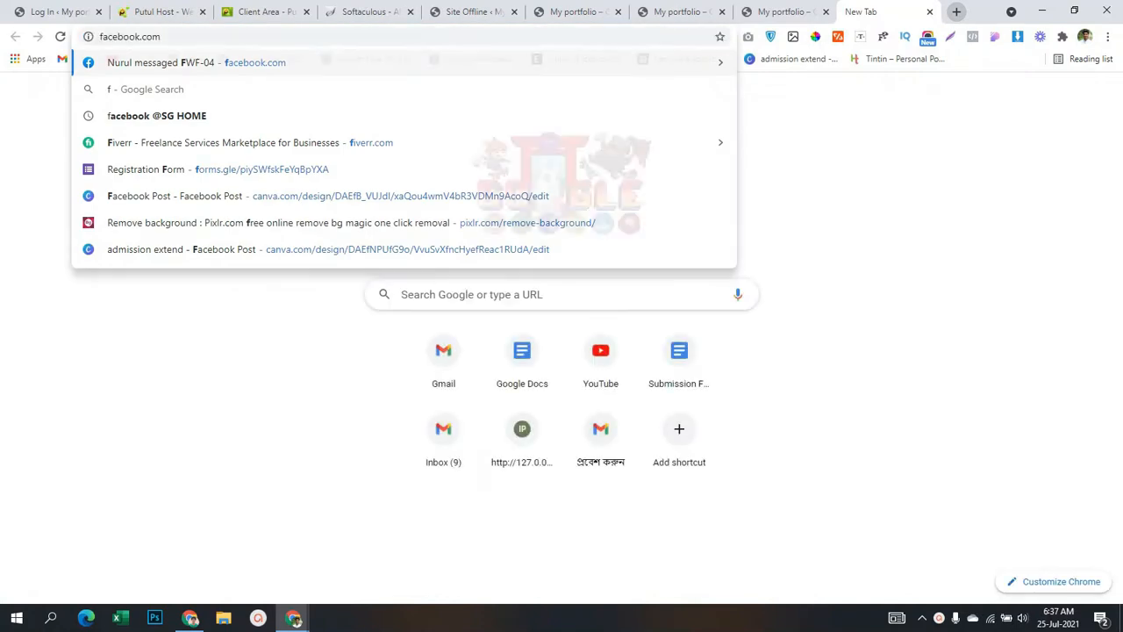
{"action": "key", "text": "Return"}
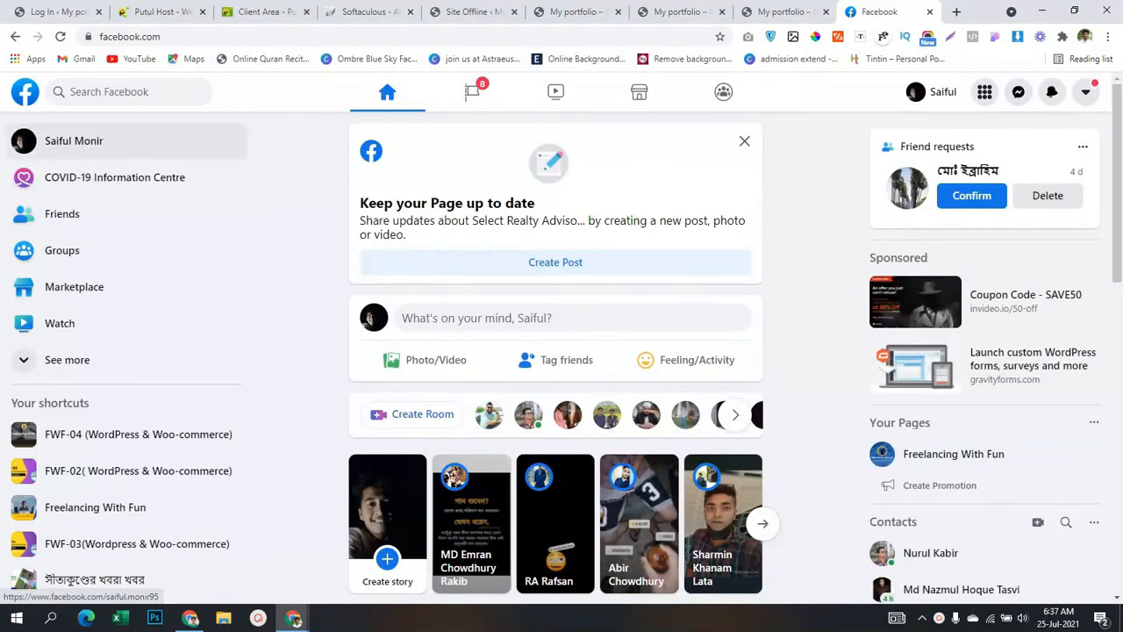
{"action": "right_click", "coordinate": [79, 142]}
{"action": "left_click", "coordinate": [136, 242]}
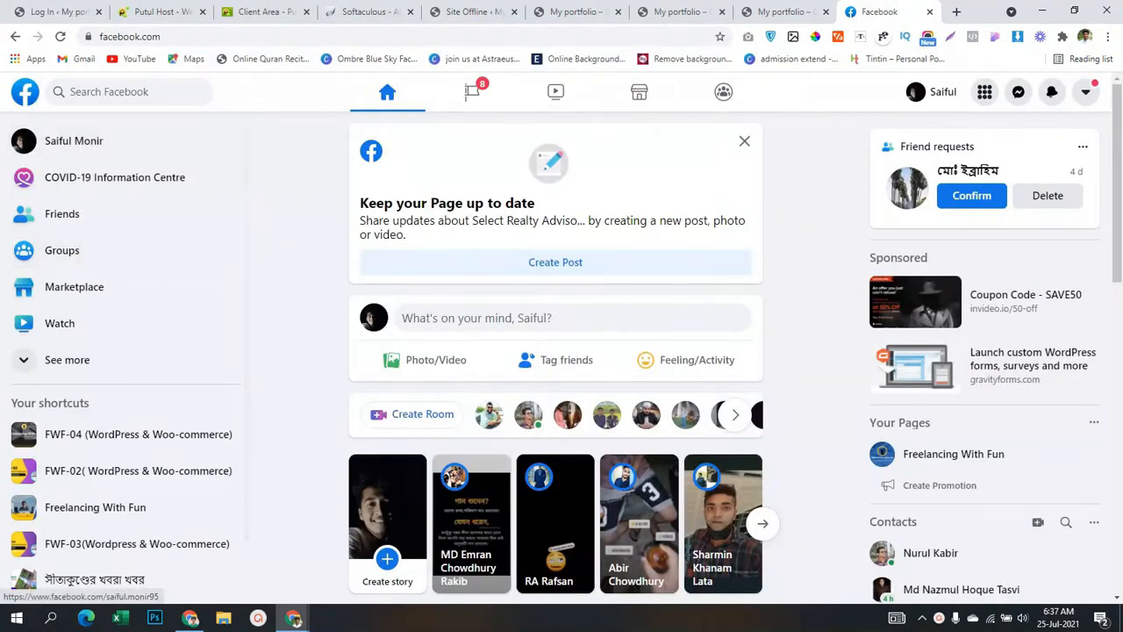
Step: Replace the Facebook link in the plugin's Social settings with the copied profile URL and save the settings
{"action": "left_click", "coordinate": [470, 11]}
{"action": "left_click_drag", "start_coordinate": [351, 259], "coordinate": [79, 270]}
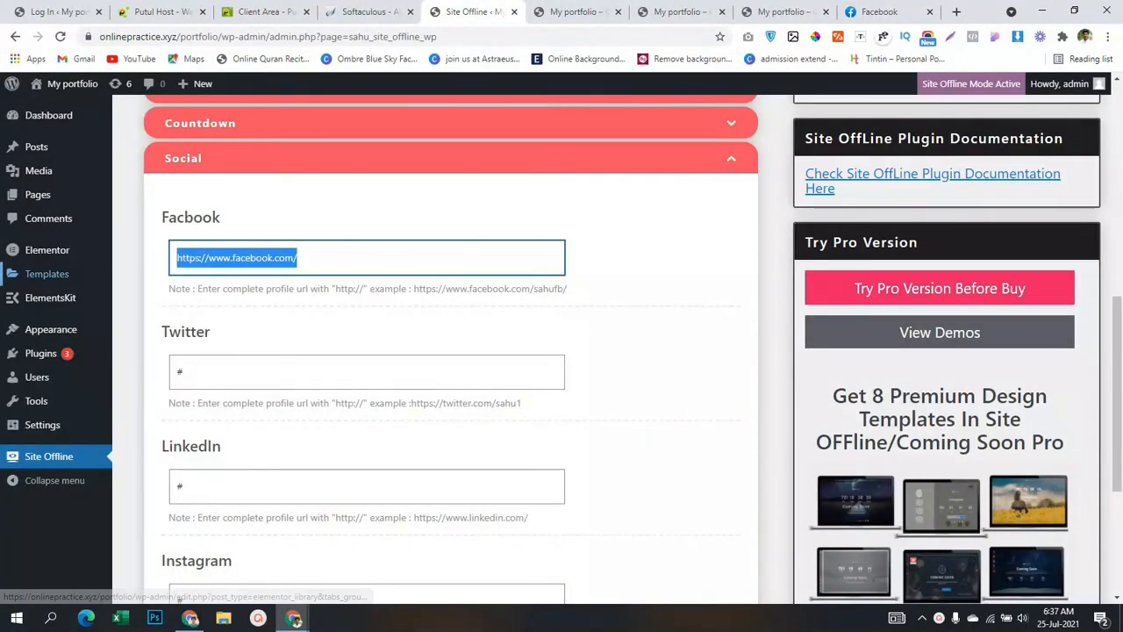
{"action": "key", "text": "ctrl+v"}
{"action": "left_click", "coordinate": [641, 272]}
{"action": "scroll", "coordinate": [632, 349], "scroll_direction": "down", "scroll_amount": 3}
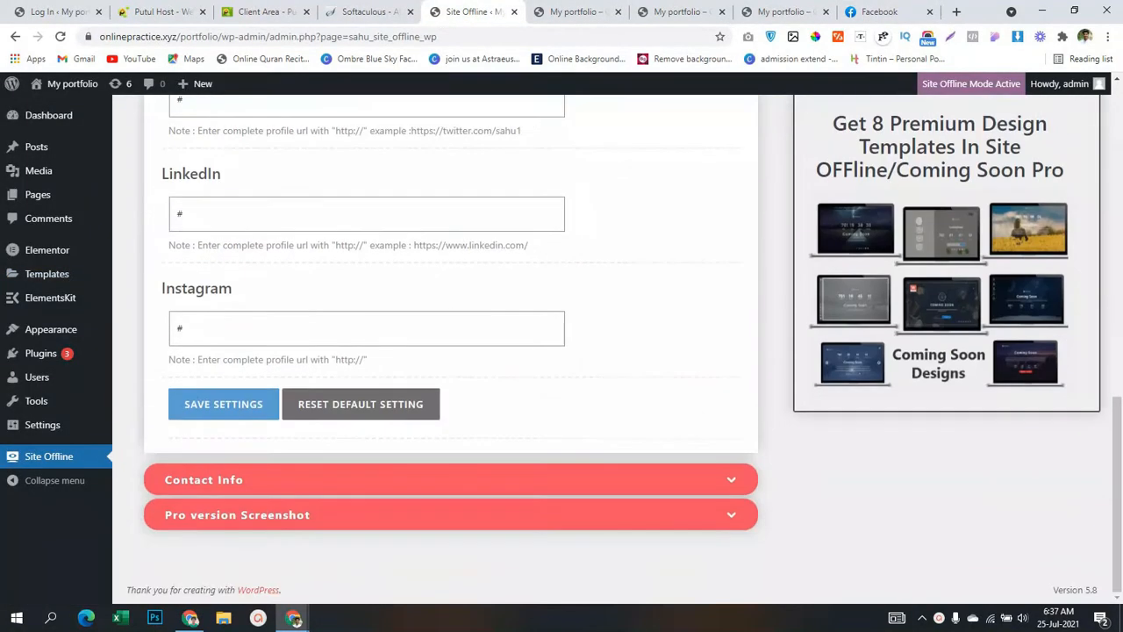
{"action": "left_click", "coordinate": [223, 404]}
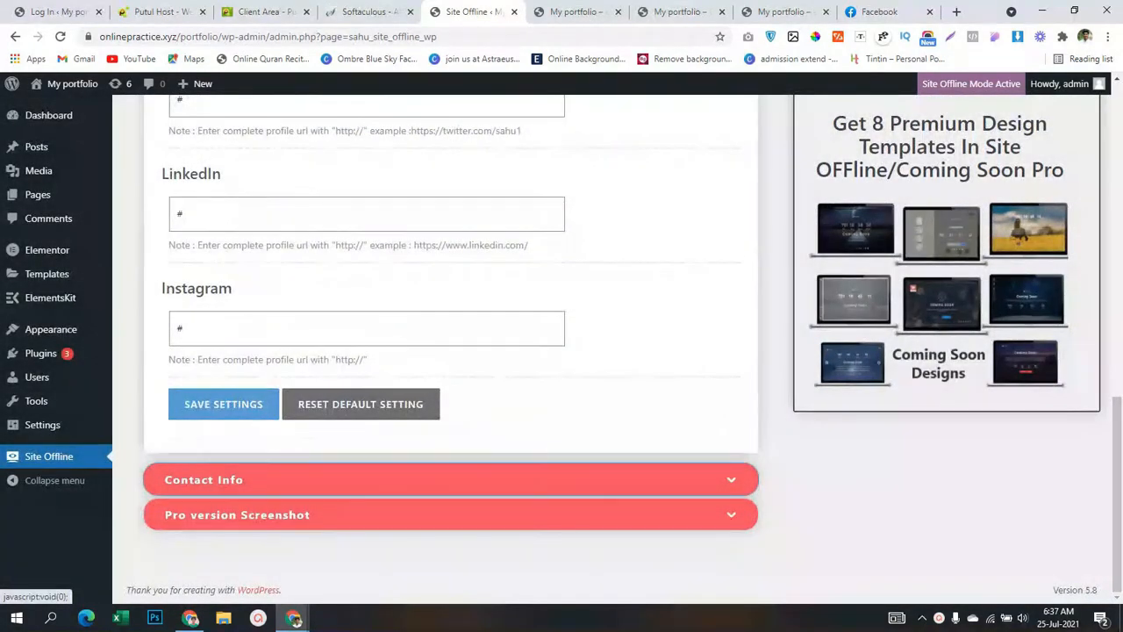
Step: In the plugin's Contact Info, change the domain of the contact email address to gmail.com and save the settings
{"action": "left_click", "coordinate": [451, 480]}
{"action": "scroll", "coordinate": [451, 351], "scroll_direction": "up", "scroll_amount": 2}
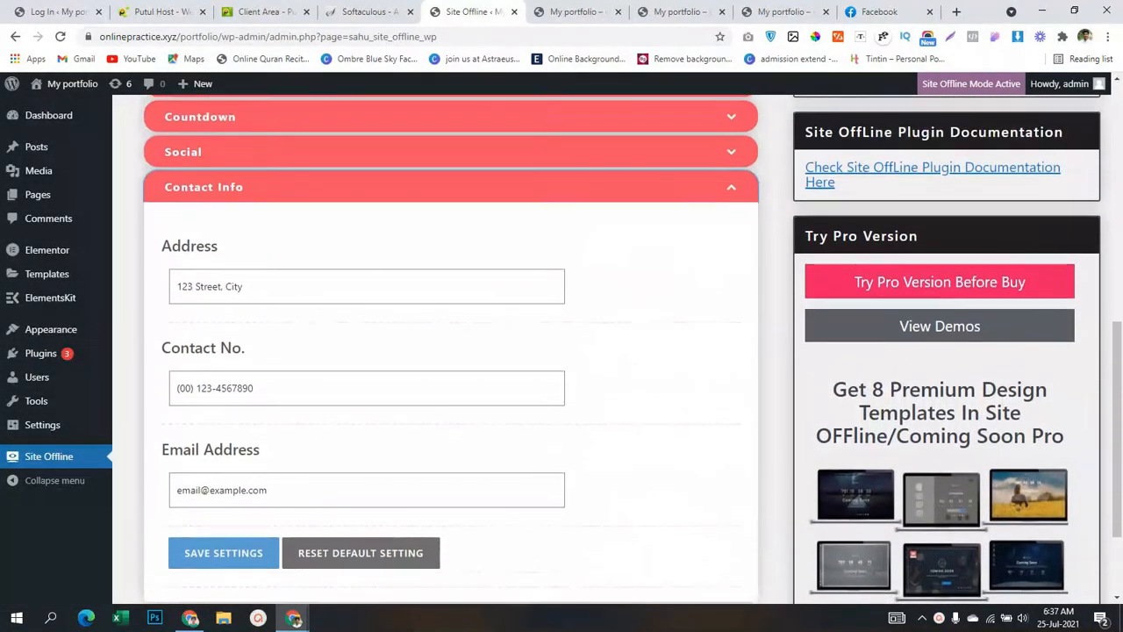
{"action": "scroll", "coordinate": [451, 350], "scroll_direction": "down", "scroll_amount": 1}
{"action": "scroll", "coordinate": [561, 351], "scroll_direction": "down", "scroll_amount": 2}
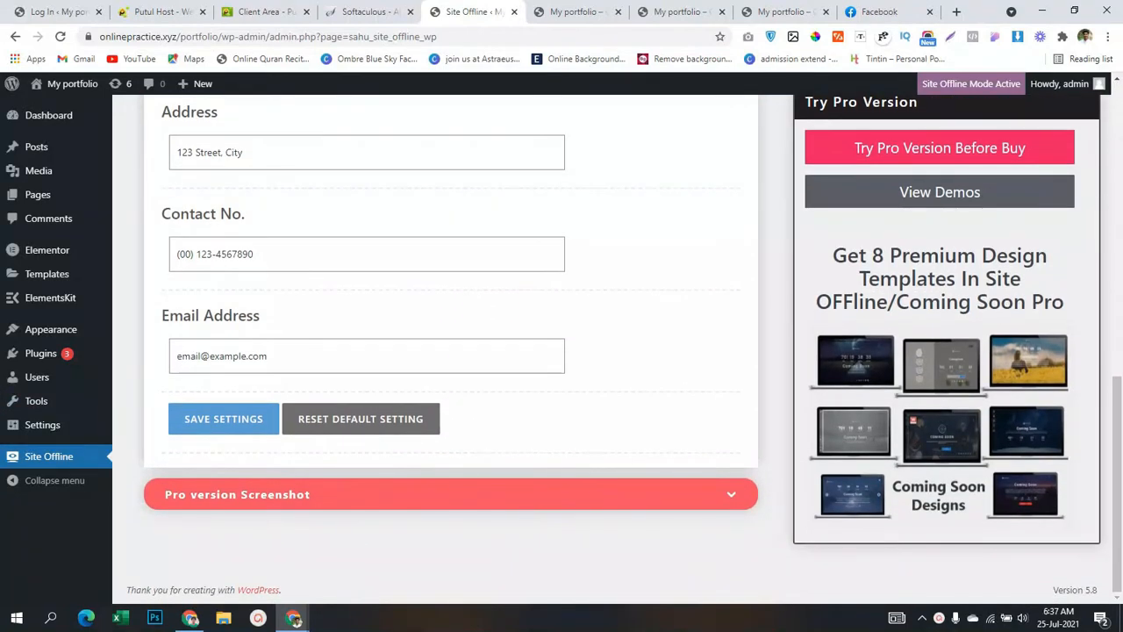
{"action": "left_click", "coordinate": [195, 355]}
{"action": "left_click_drag", "start_coordinate": [209, 356], "coordinate": [268, 356]}
{"action": "type", "text": "gmai"}
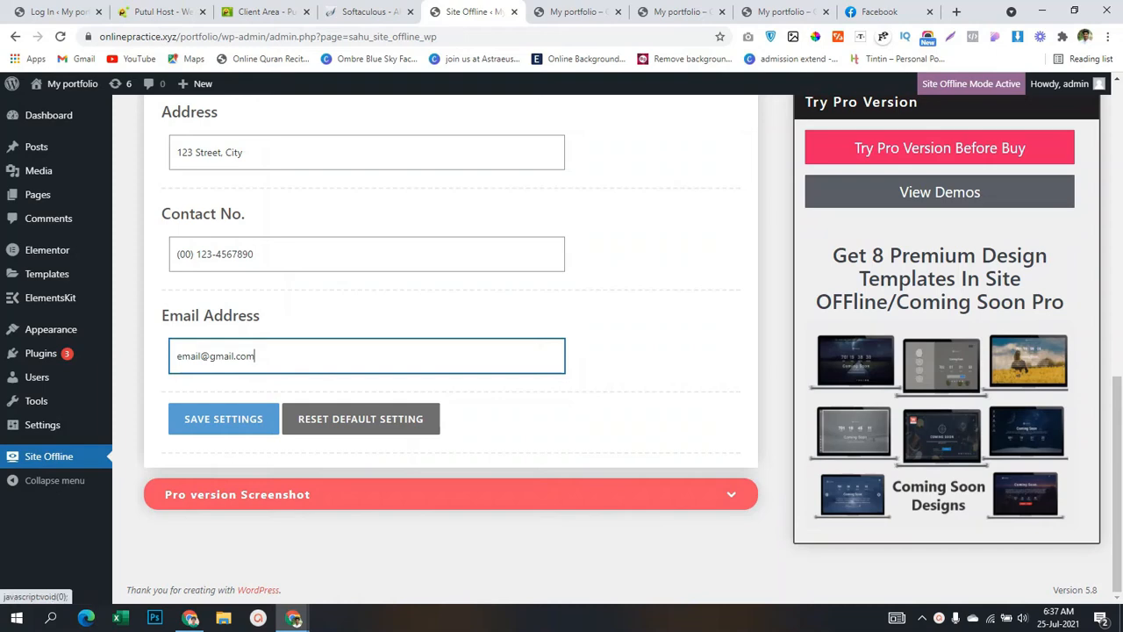
{"action": "left_click", "coordinate": [224, 419]}
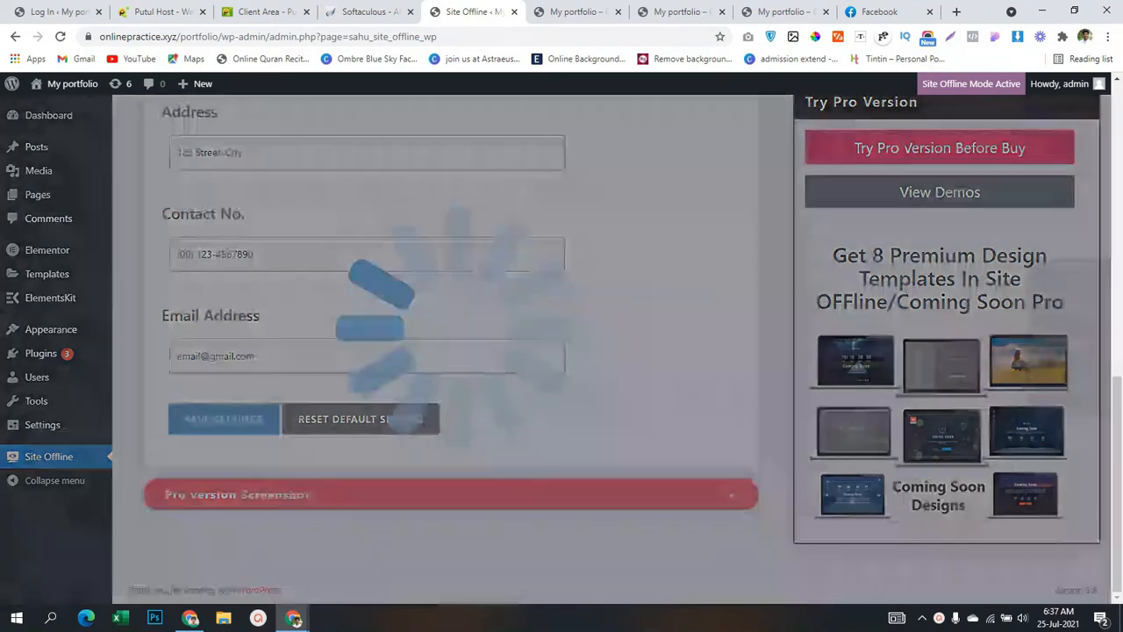
Step: Check the refreshed offline page in the incognito window and open its Facebook link to test the profile URL
{"action": "mouse_move", "coordinate": [294, 618]}
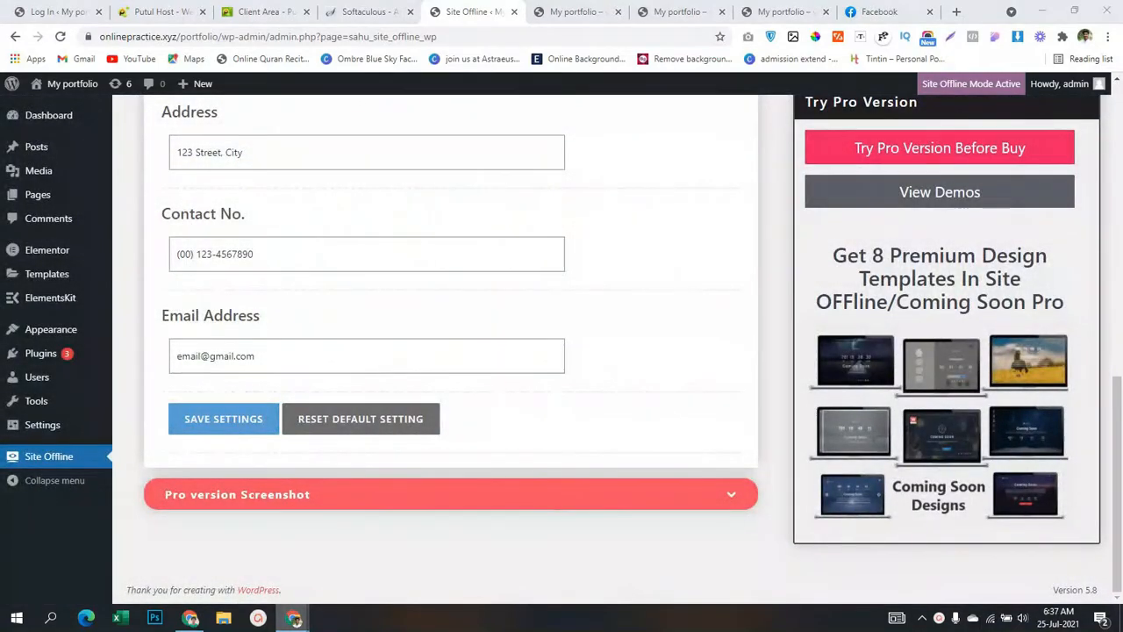
{"action": "left_click", "coordinate": [368, 552]}
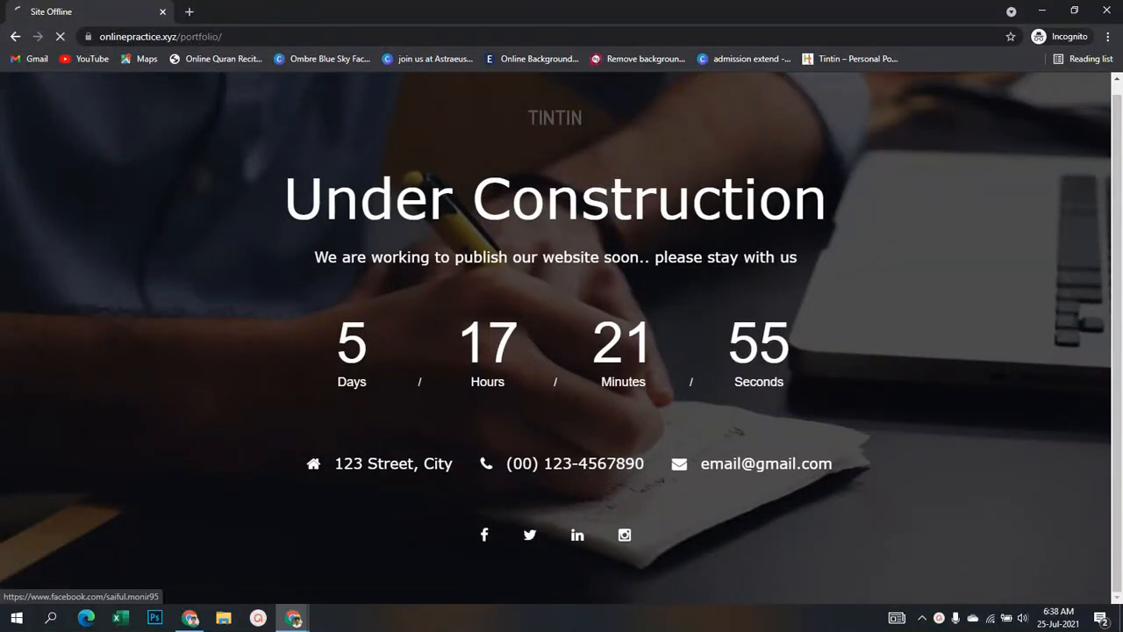
{"action": "left_click", "coordinate": [483, 534]}
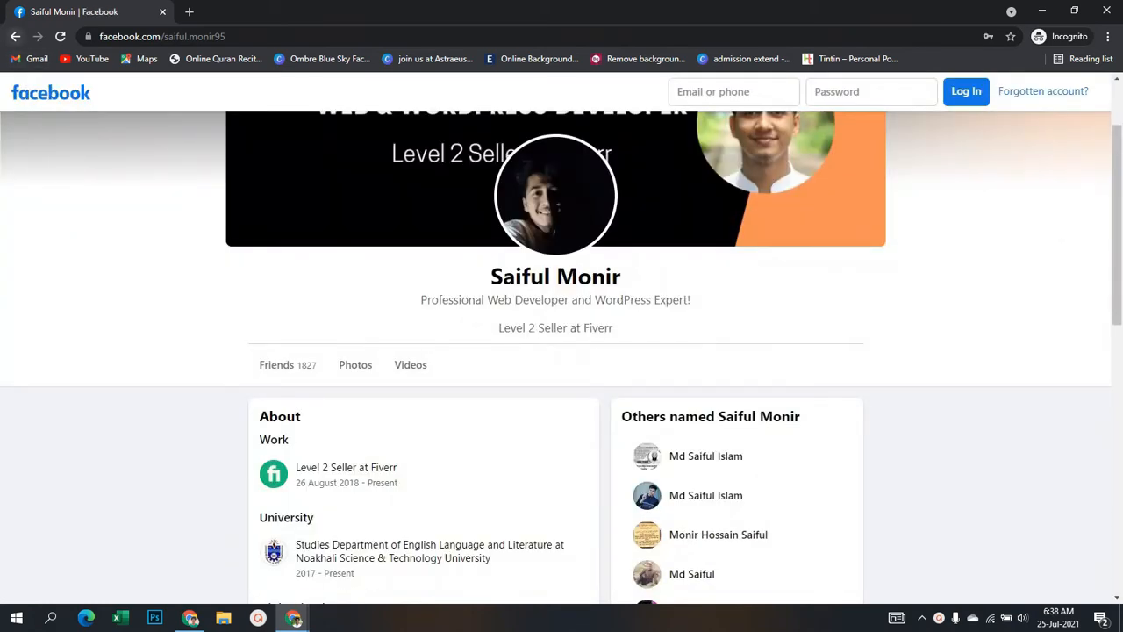
Step: Go back from the Facebook profile to the under-construction page in the incognito window
{"action": "left_click", "coordinate": [14, 36]}
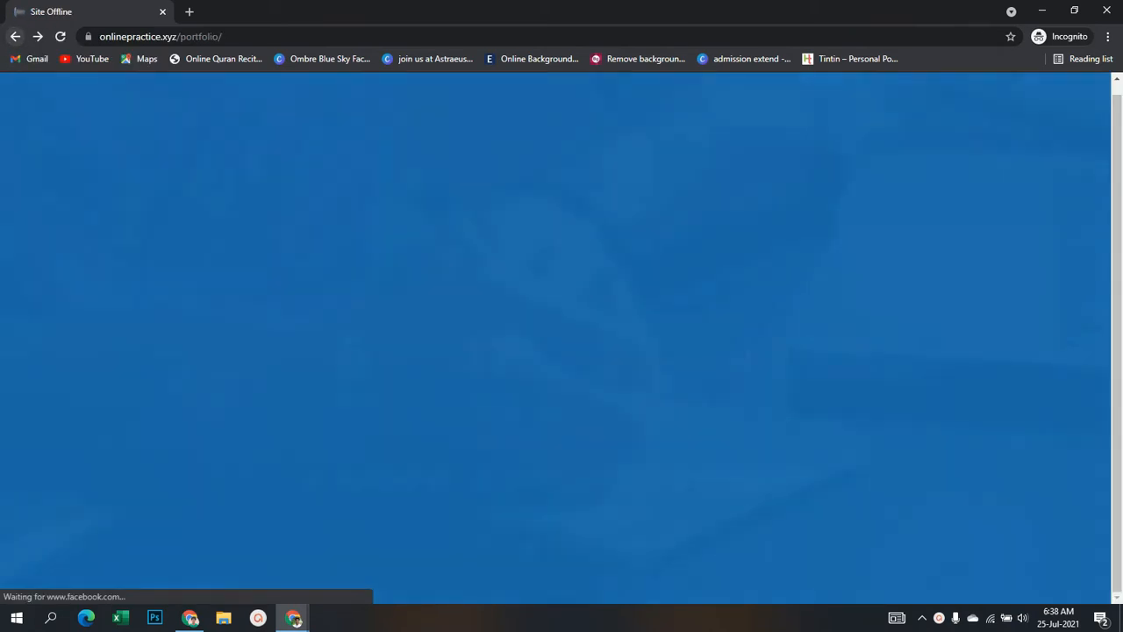
{"action": "type", "text": "onli"}
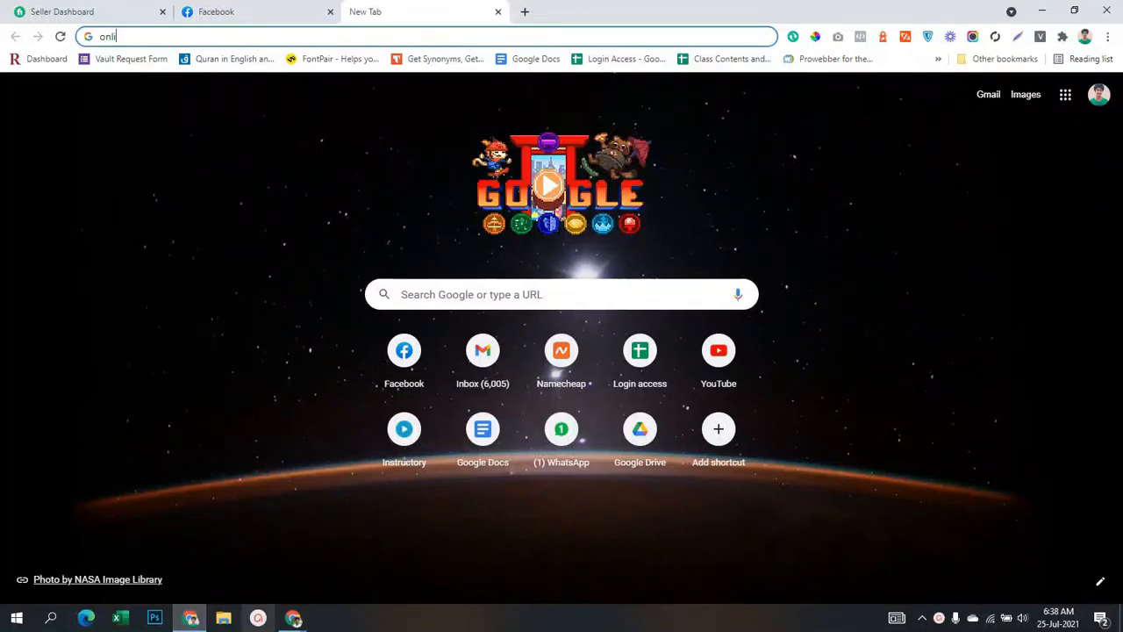
{"action": "left_click", "coordinate": [293, 617]}
{"action": "left_click", "coordinate": [370, 558]}
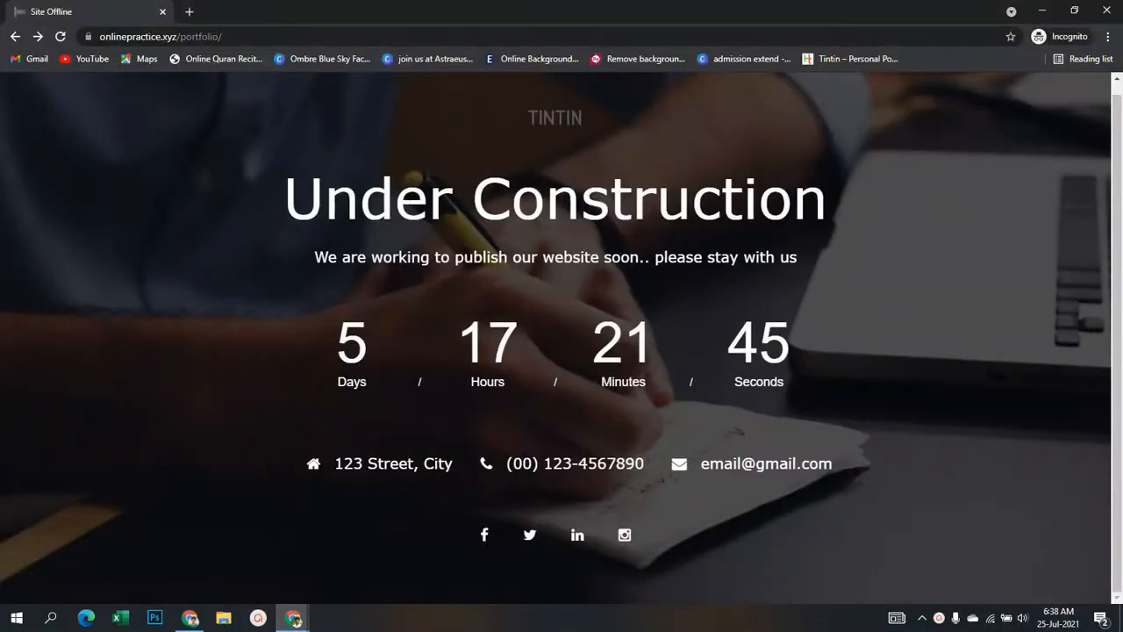
Step: Return to the Site Offline plugin settings, review the SEO options and open the Design section
{"action": "left_click", "coordinate": [293, 617]}
{"action": "left_click", "coordinate": [214, 551]}
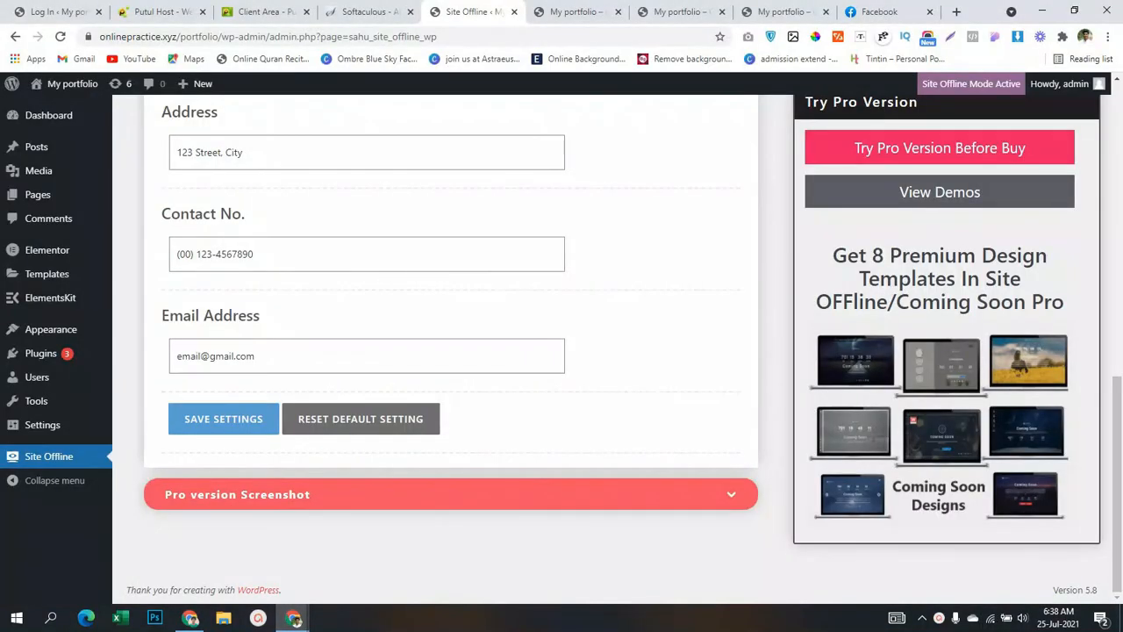
{"action": "scroll", "coordinate": [451, 351], "scroll_direction": "up", "scroll_amount": 5}
{"action": "left_click", "coordinate": [451, 333]}
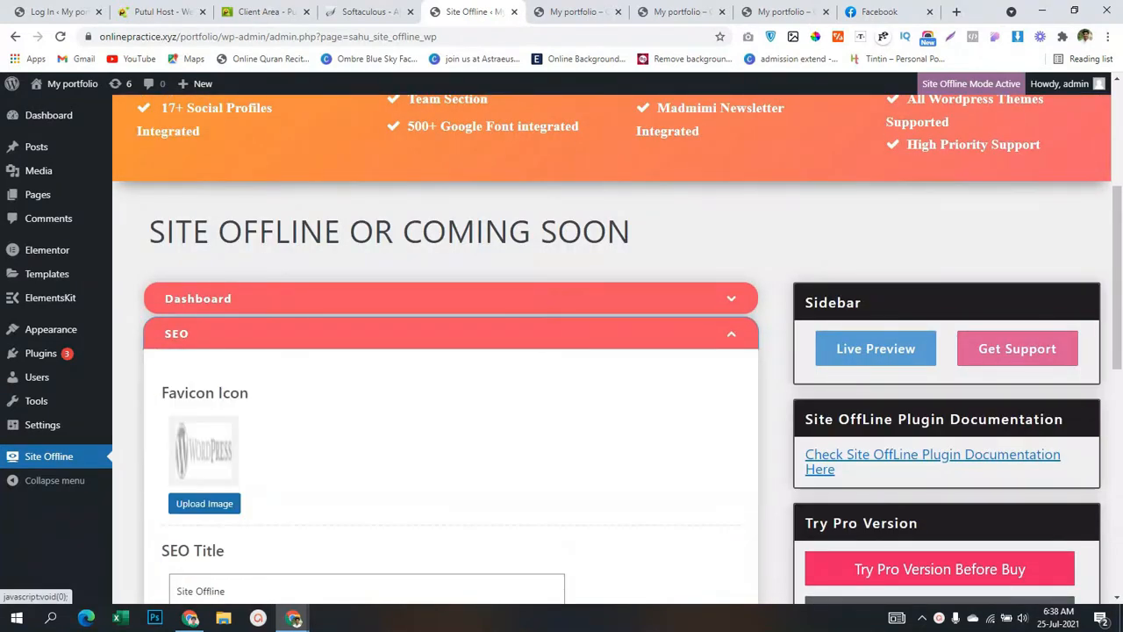
{"action": "scroll", "coordinate": [451, 351], "scroll_direction": "down", "scroll_amount": 5}
{"action": "scroll", "coordinate": [451, 399], "scroll_direction": "down", "scroll_amount": 3}
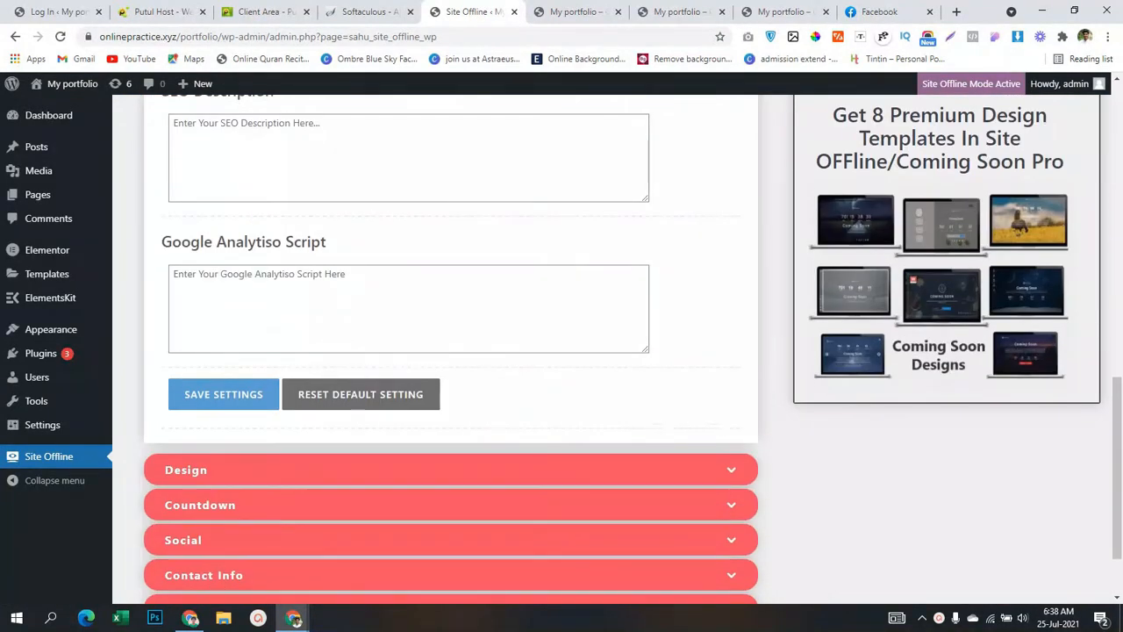
{"action": "left_click", "coordinate": [451, 399]}
{"action": "scroll", "coordinate": [451, 400], "scroll_direction": "down", "scroll_amount": 2}
{"action": "scroll", "coordinate": [451, 351], "scroll_direction": "up", "scroll_amount": 5}
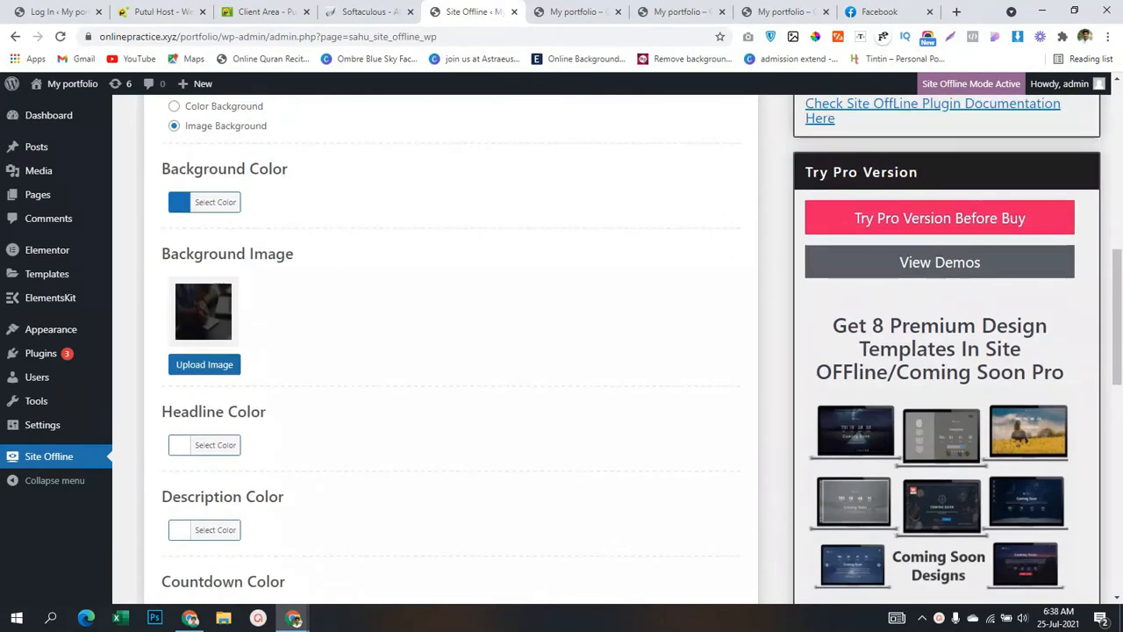
{"action": "scroll", "coordinate": [451, 351], "scroll_direction": "up", "scroll_amount": 1}
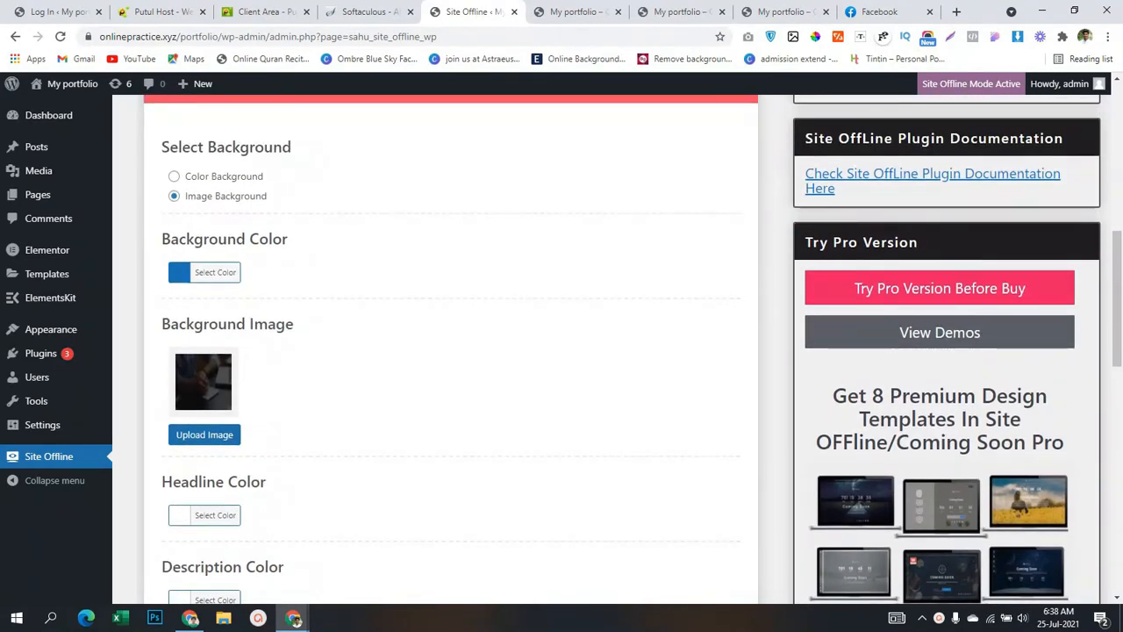
Step: Set the offline page to Color Background, save the Design settings and check the page in the incognito window
{"action": "left_click", "coordinate": [174, 176]}
{"action": "scroll", "coordinate": [224, 334], "scroll_direction": "down", "scroll_amount": 10}
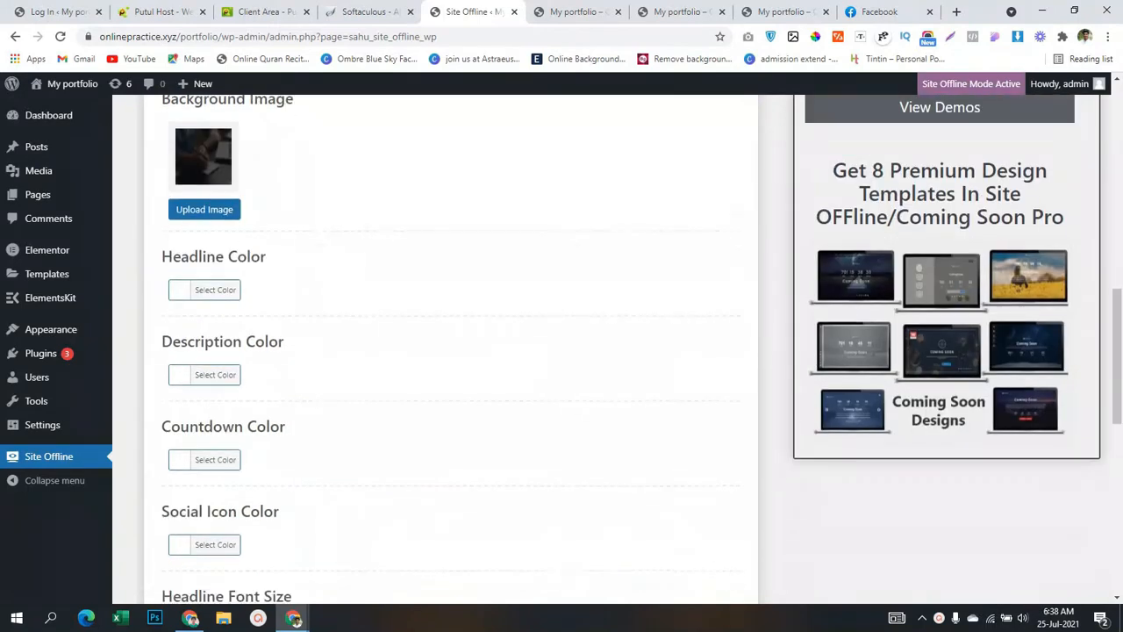
{"action": "left_click", "coordinate": [224, 335]}
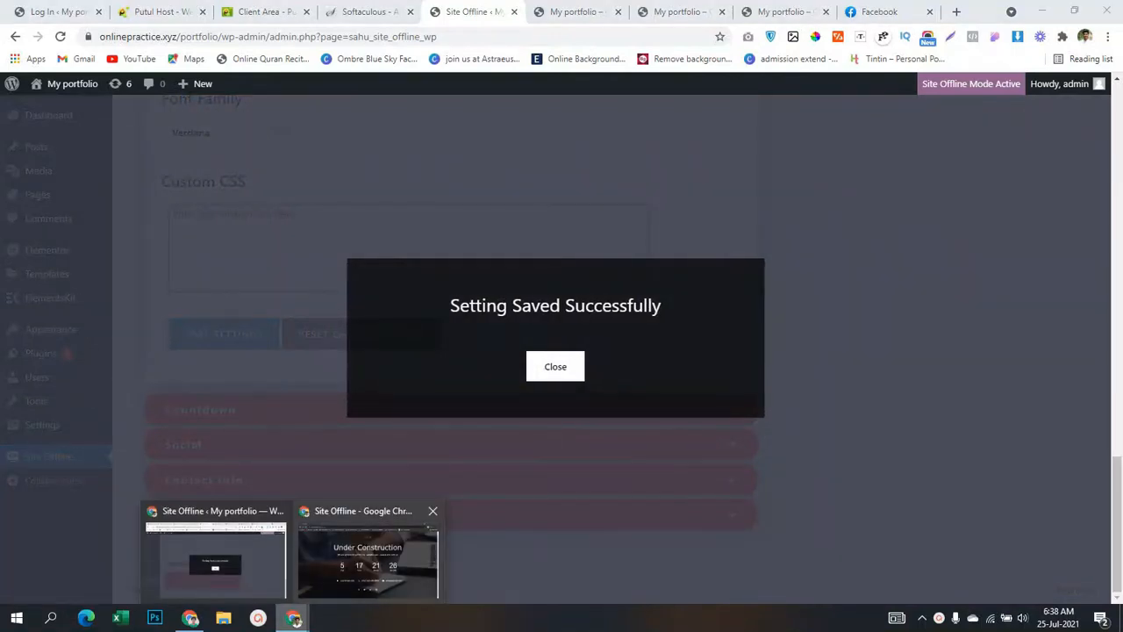
{"action": "left_click", "coordinate": [295, 620]}
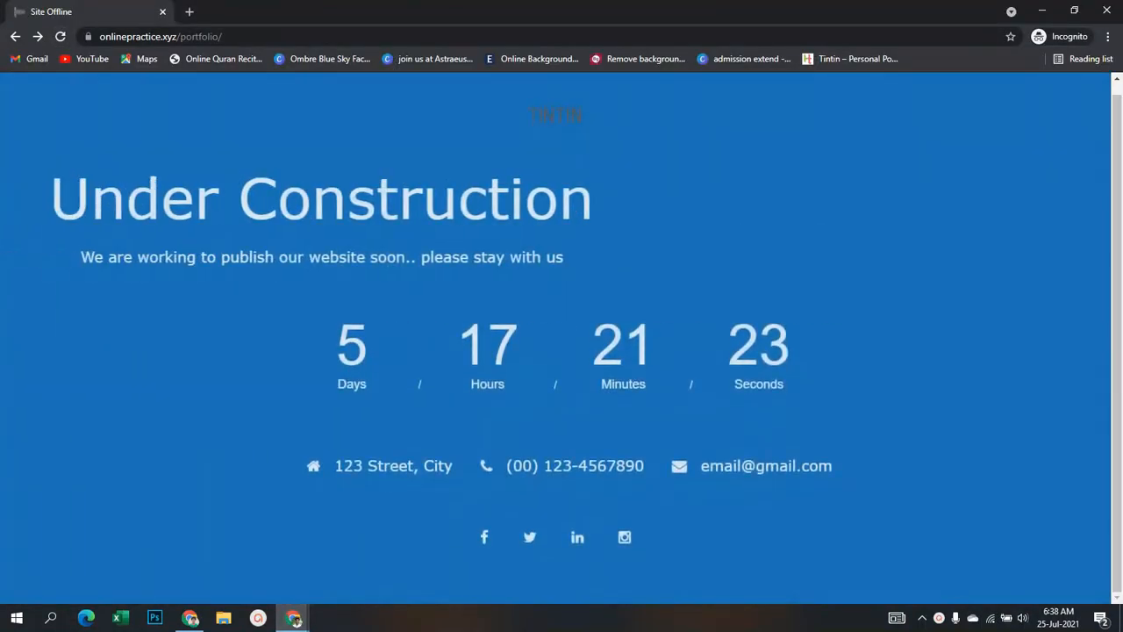
Step: In the plugin's Design settings, upload 1627046614786.jpg from Downloads and insert it as the background image
{"action": "mouse_move", "coordinate": [296, 620]}
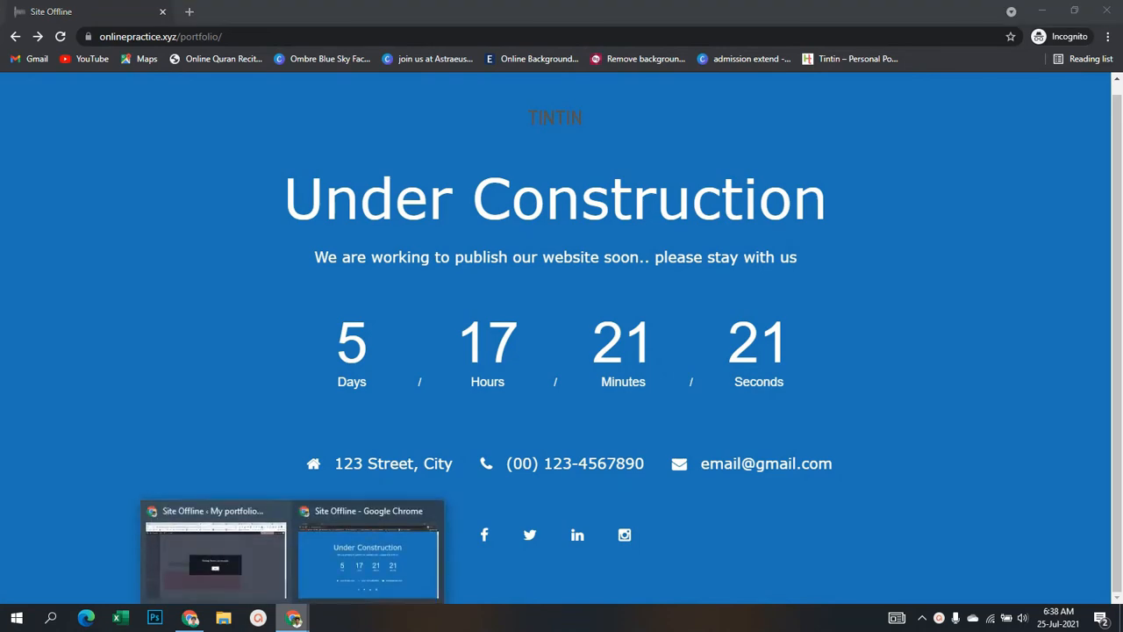
{"action": "left_click", "coordinate": [215, 526]}
{"action": "left_click", "coordinate": [555, 367]}
{"action": "scroll", "coordinate": [555, 366], "scroll_direction": "up", "scroll_amount": 5}
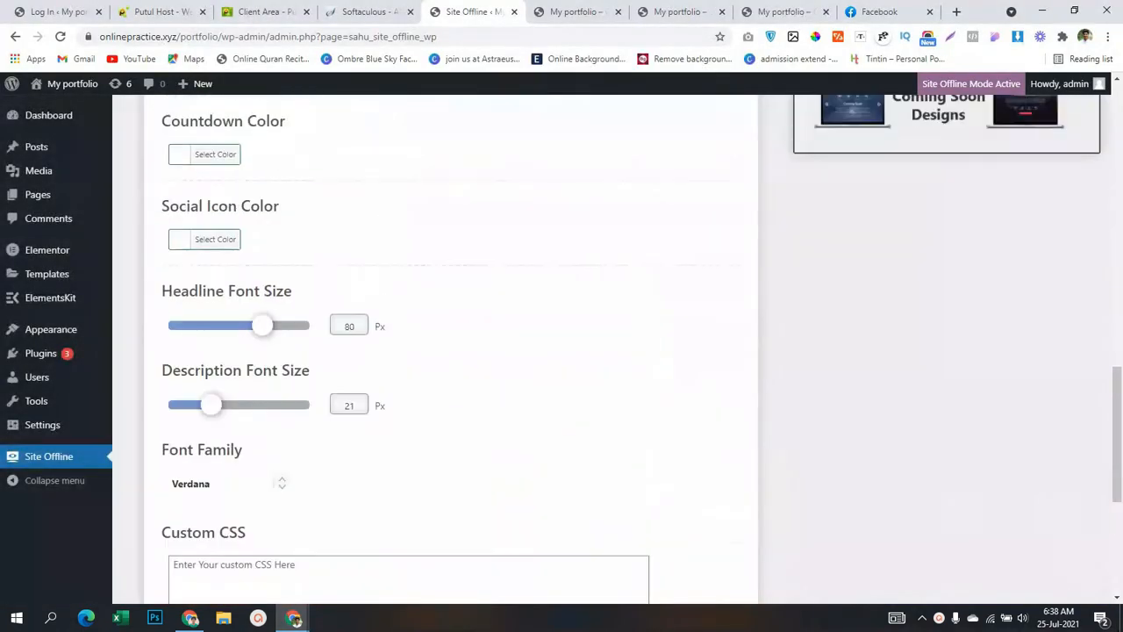
{"action": "scroll", "coordinate": [456, 351], "scroll_direction": "up", "scroll_amount": 5}
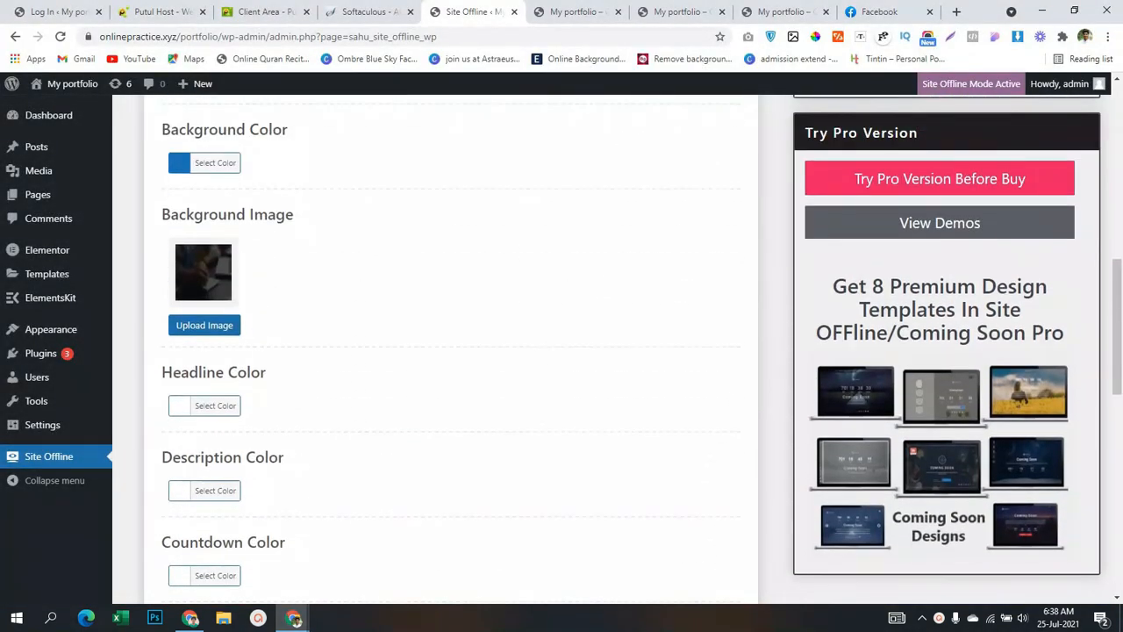
{"action": "left_click", "coordinate": [204, 325]}
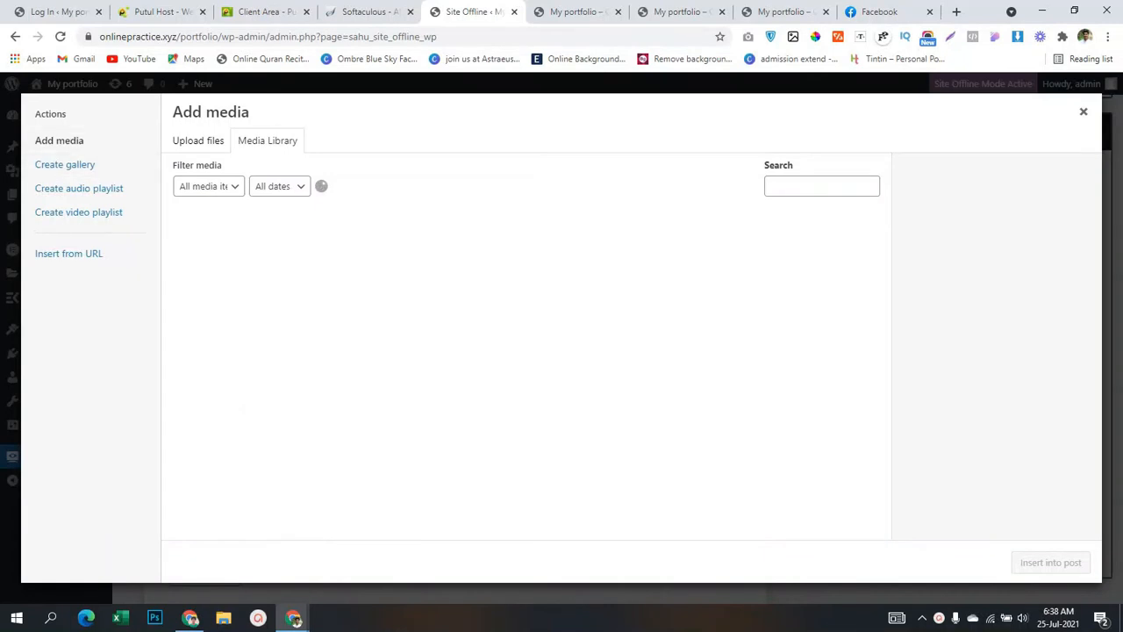
{"action": "left_click", "coordinate": [198, 140]}
{"action": "left_click", "coordinate": [631, 343]}
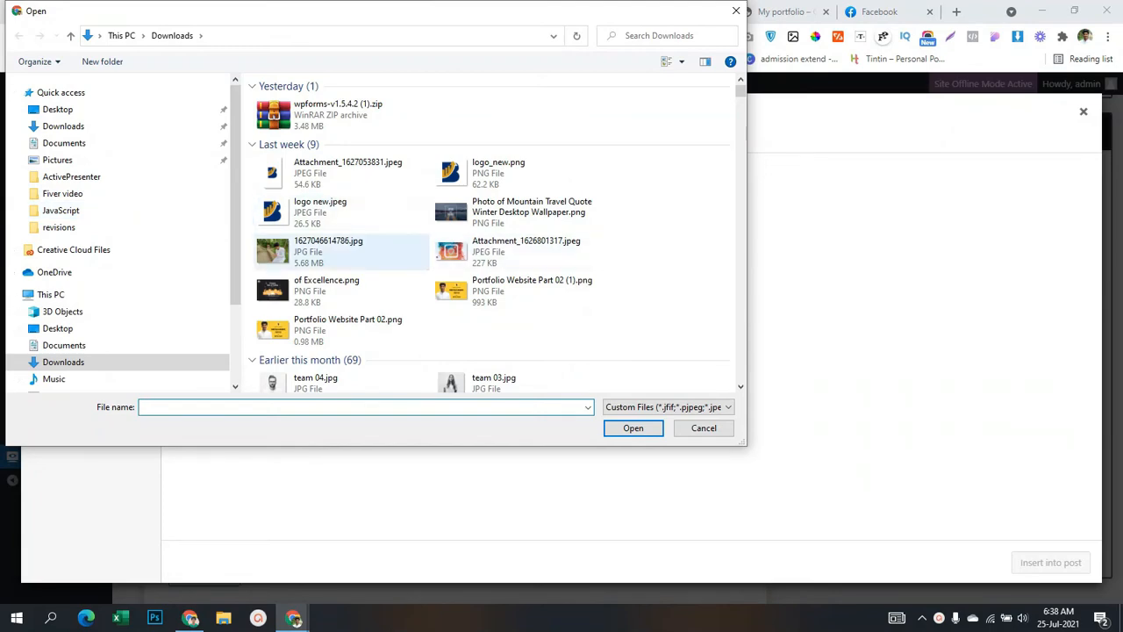
{"action": "left_click", "coordinate": [342, 252]}
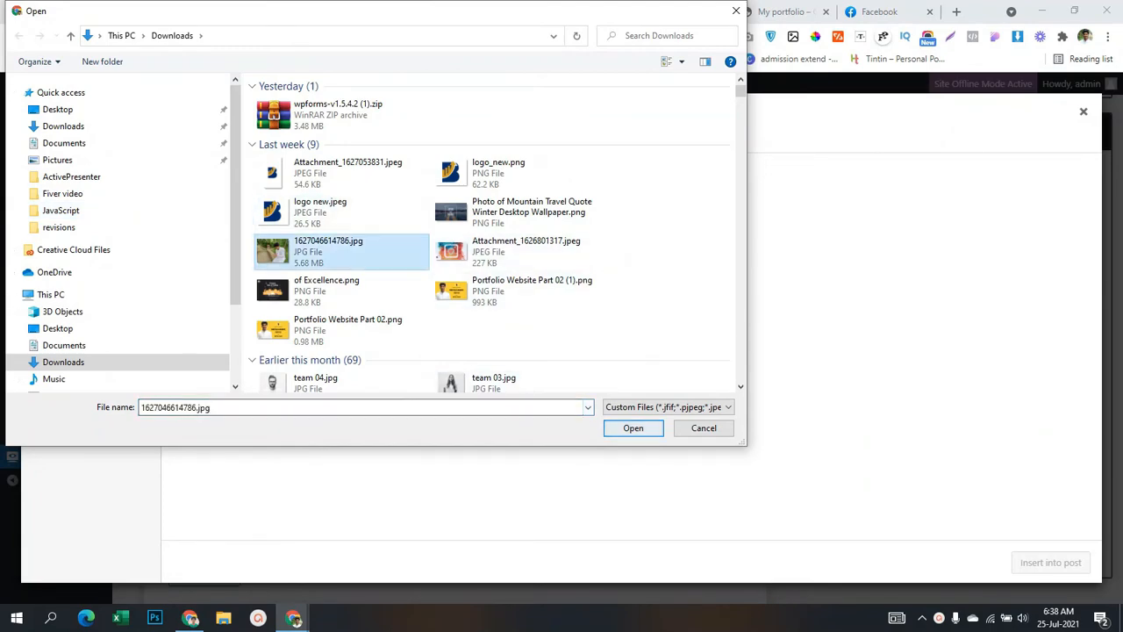
{"action": "left_click", "coordinate": [633, 428]}
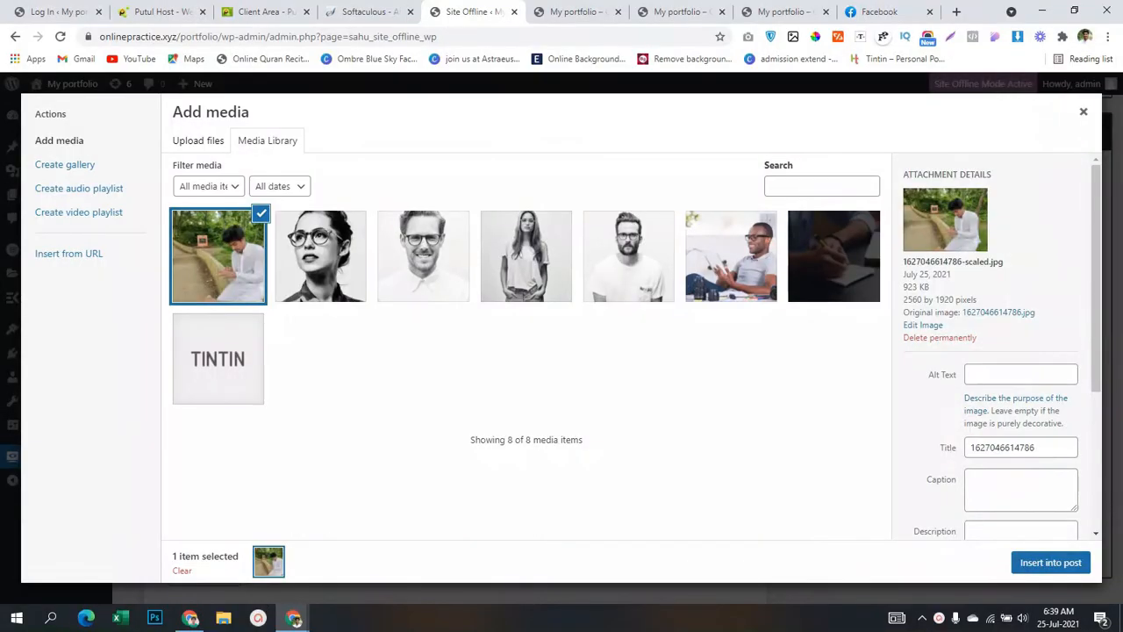
{"action": "left_click", "coordinate": [1050, 562]}
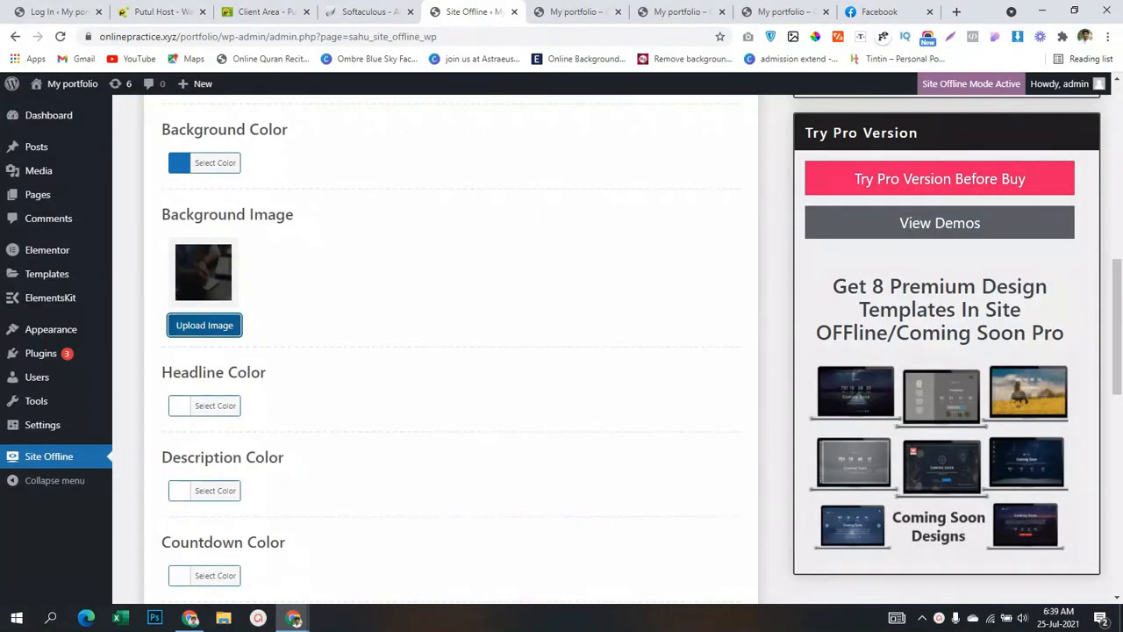
Step: Save the Design settings and reload the offline page in the incognito window
{"action": "scroll", "coordinate": [451, 351], "scroll_direction": "down", "scroll_amount": 10}
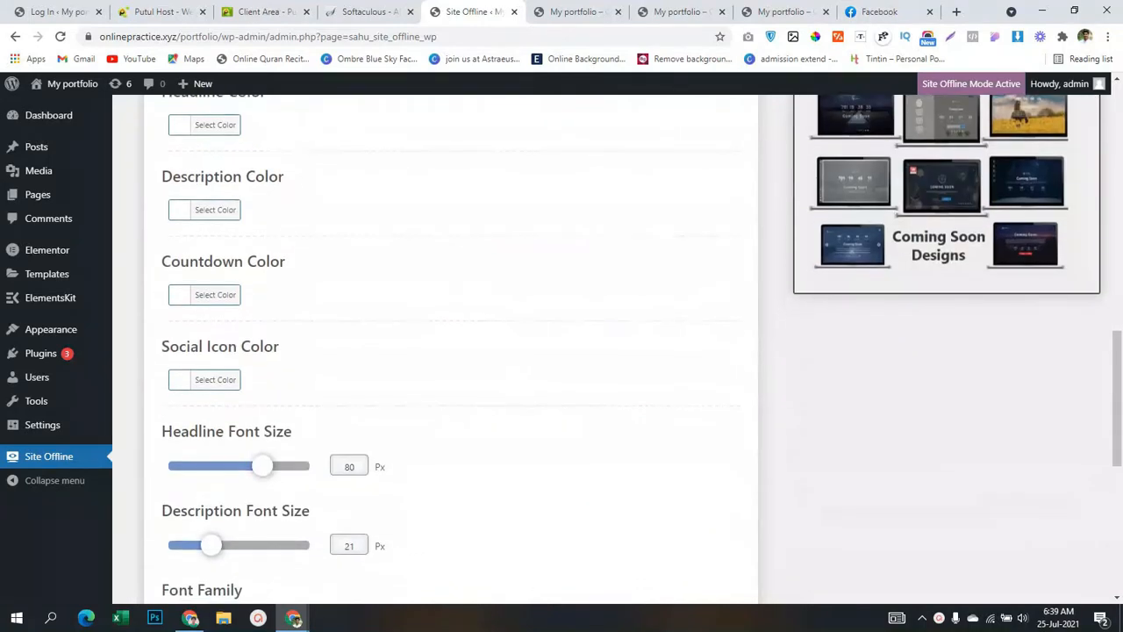
{"action": "left_click", "coordinate": [224, 334]}
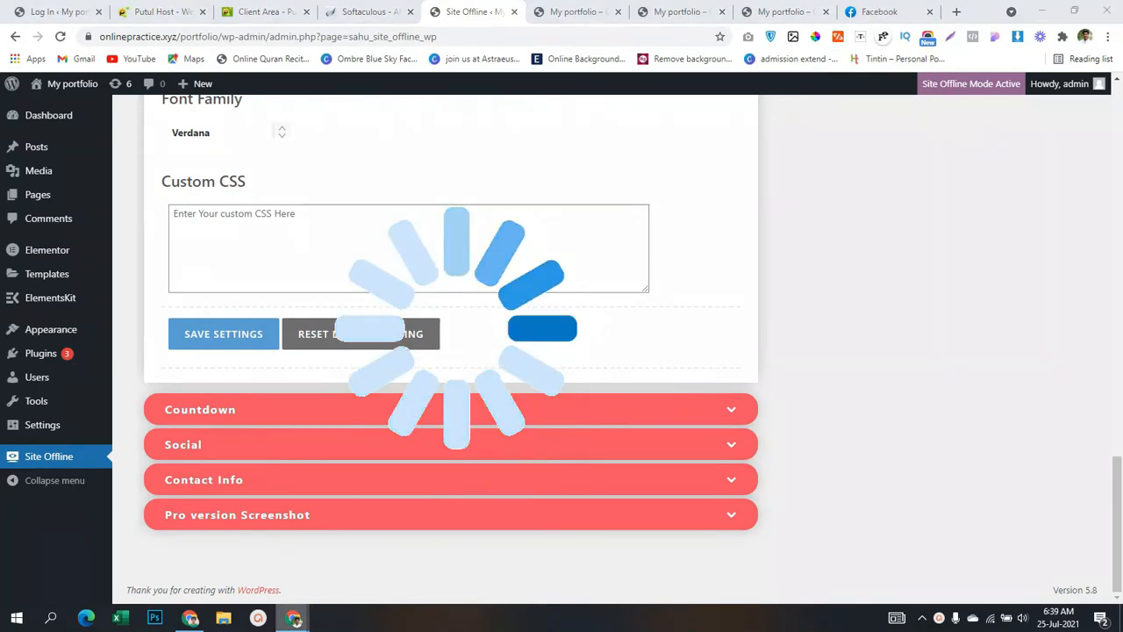
{"action": "mouse_move", "coordinate": [294, 619]}
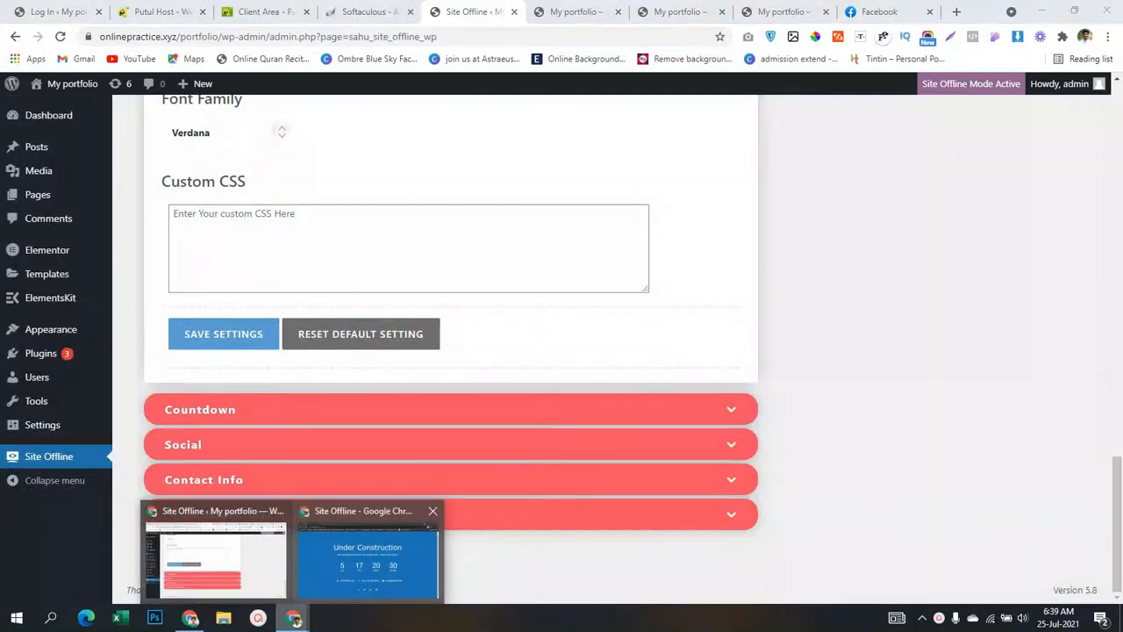
{"action": "left_click", "coordinate": [366, 556]}
{"action": "key", "text": "F5"}
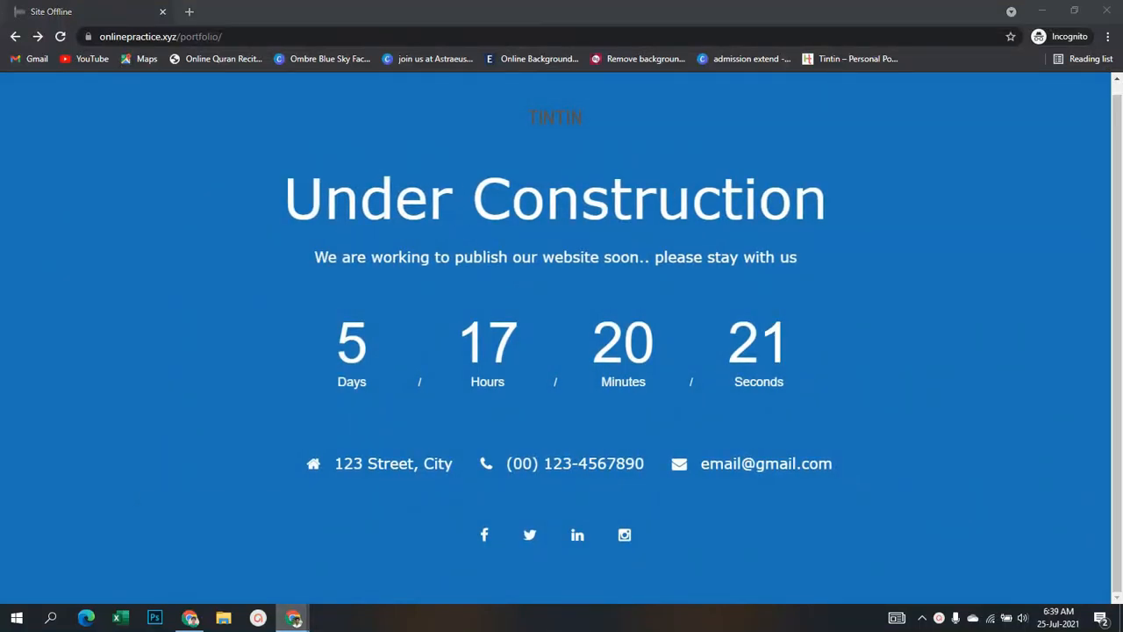
Step: Switch the offline page's background type to Image Background and save the Design settings
{"action": "left_click", "coordinate": [216, 535]}
{"action": "scroll", "coordinate": [562, 351], "scroll_direction": "up", "scroll_amount": 5}
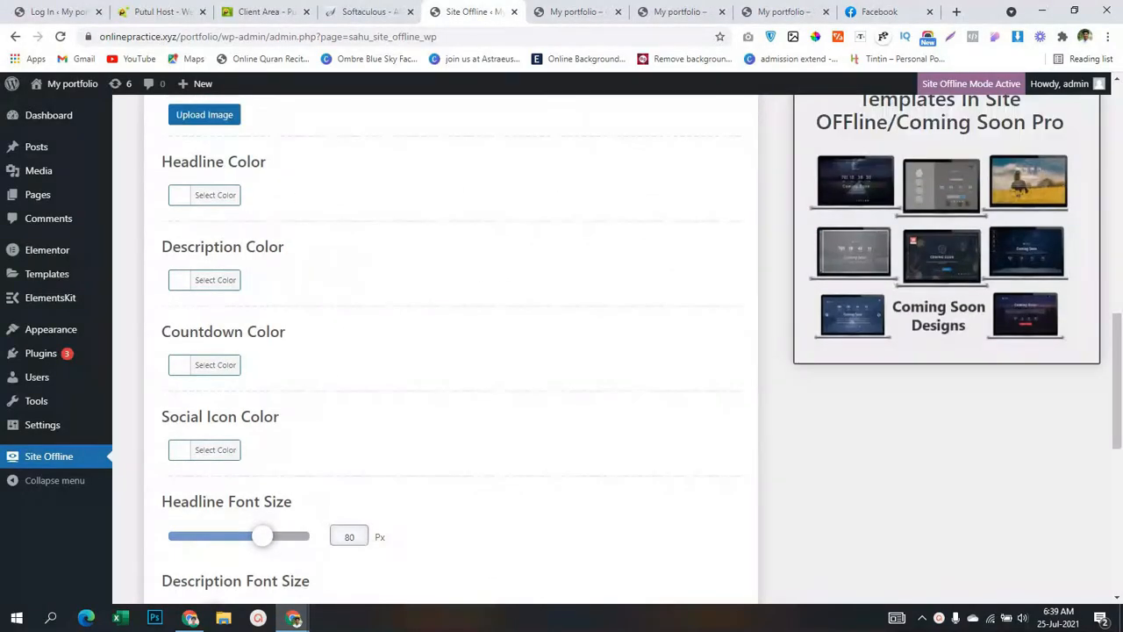
{"action": "scroll", "coordinate": [562, 351], "scroll_direction": "up", "scroll_amount": 2}
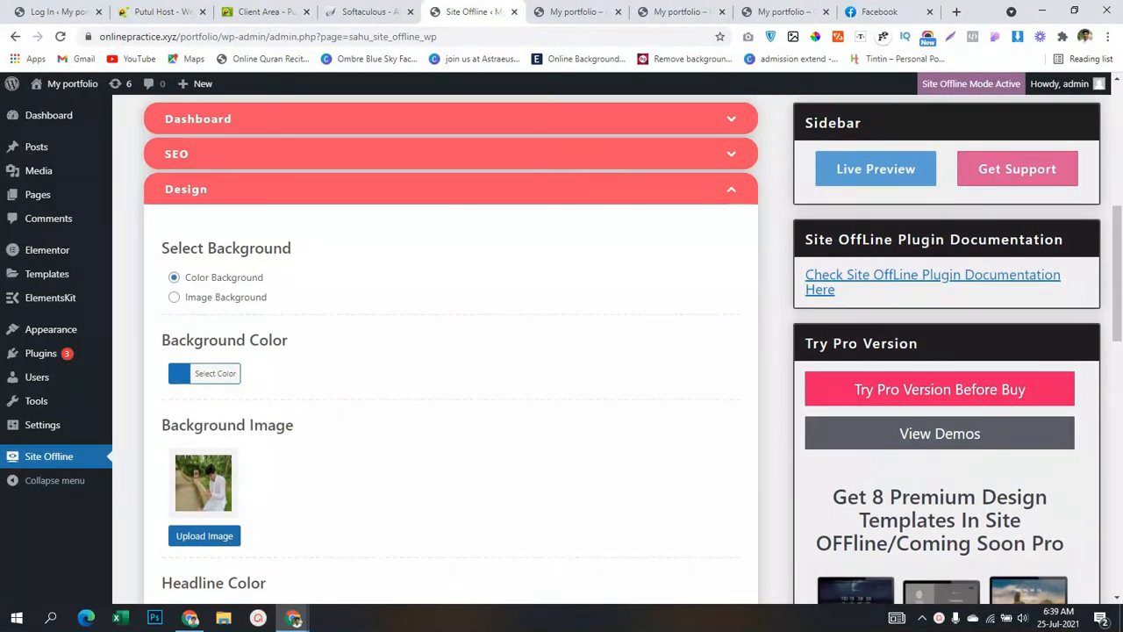
{"action": "scroll", "coordinate": [562, 351], "scroll_direction": "down", "scroll_amount": 5}
{"action": "scroll", "coordinate": [562, 351], "scroll_direction": "up", "scroll_amount": 4}
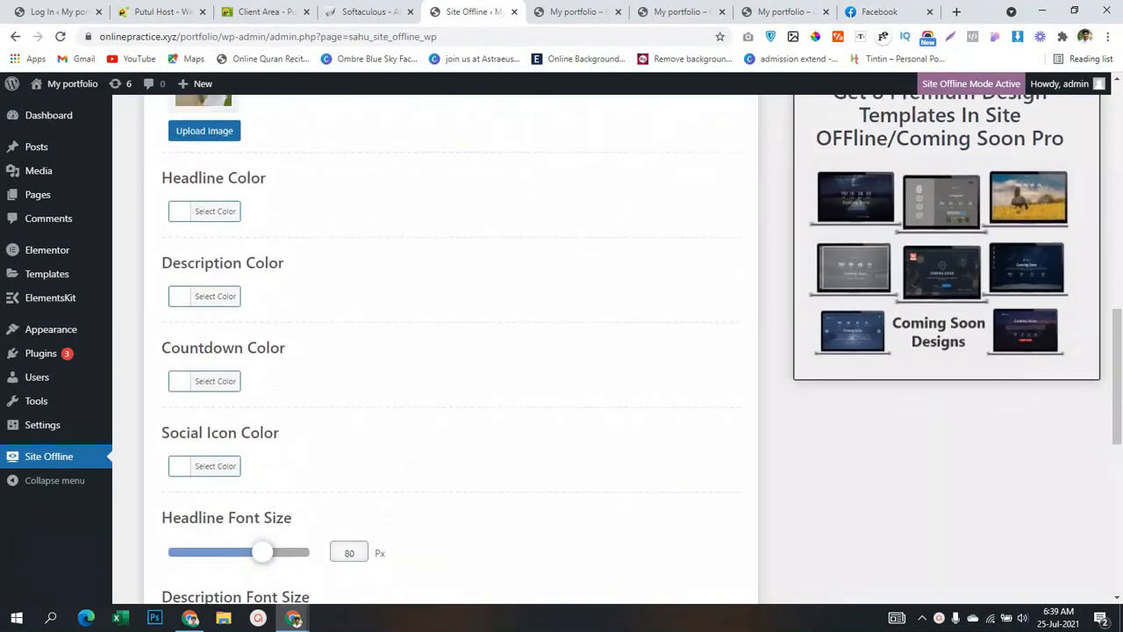
{"action": "scroll", "coordinate": [561, 351], "scroll_direction": "down", "scroll_amount": 9}
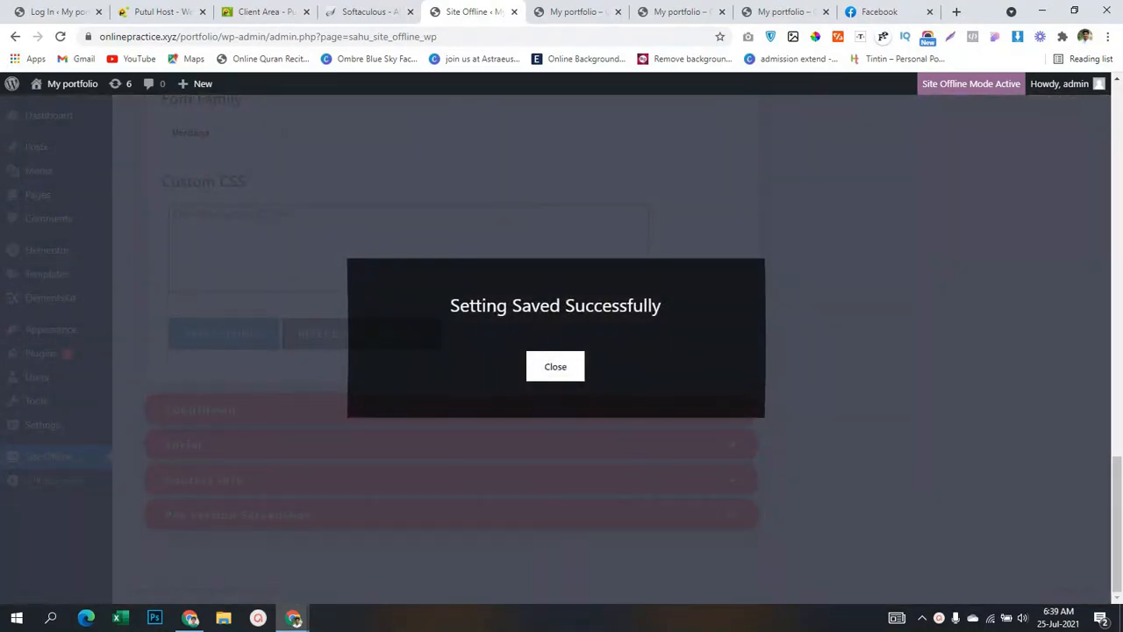
{"action": "left_click", "coordinate": [556, 367]}
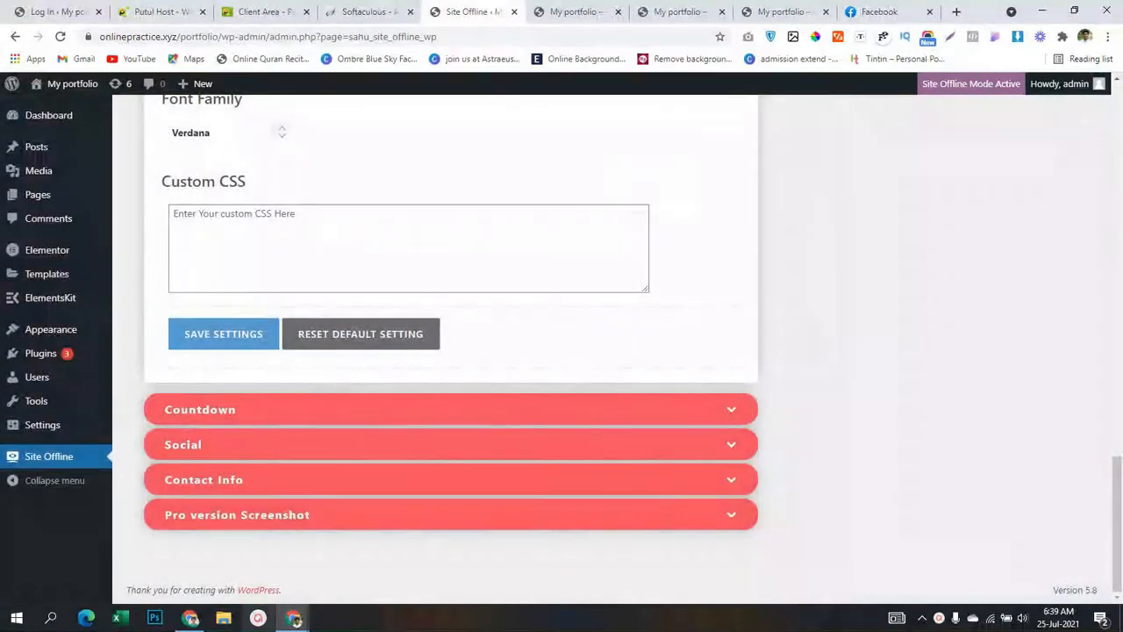
Step: Reload the incognito offline page to check the background photo
{"action": "left_click", "coordinate": [293, 617]}
{"action": "left_click", "coordinate": [368, 559]}
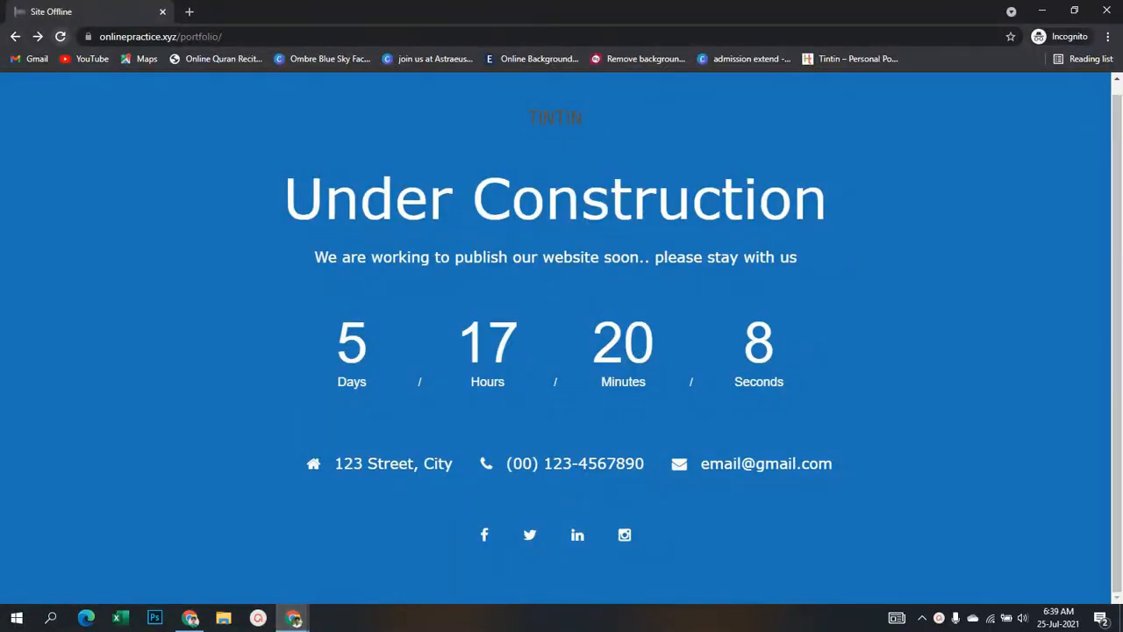
{"action": "key", "text": "F5"}
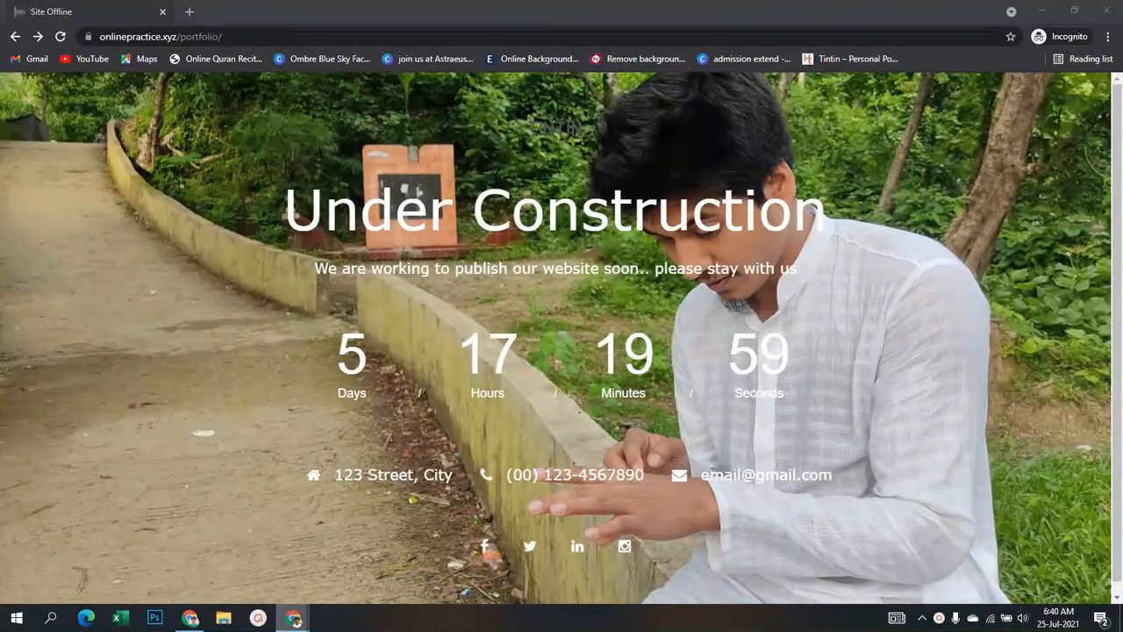
Step: From the WordPress admin, open the portfolio site in a new tab and look through the Tintin homepage while logged in
{"action": "left_click", "coordinate": [215, 553]}
{"action": "scroll", "coordinate": [438, 395], "scroll_direction": "up", "scroll_amount": 4}
{"action": "scroll", "coordinate": [614, 351], "scroll_direction": "up", "scroll_amount": 10}
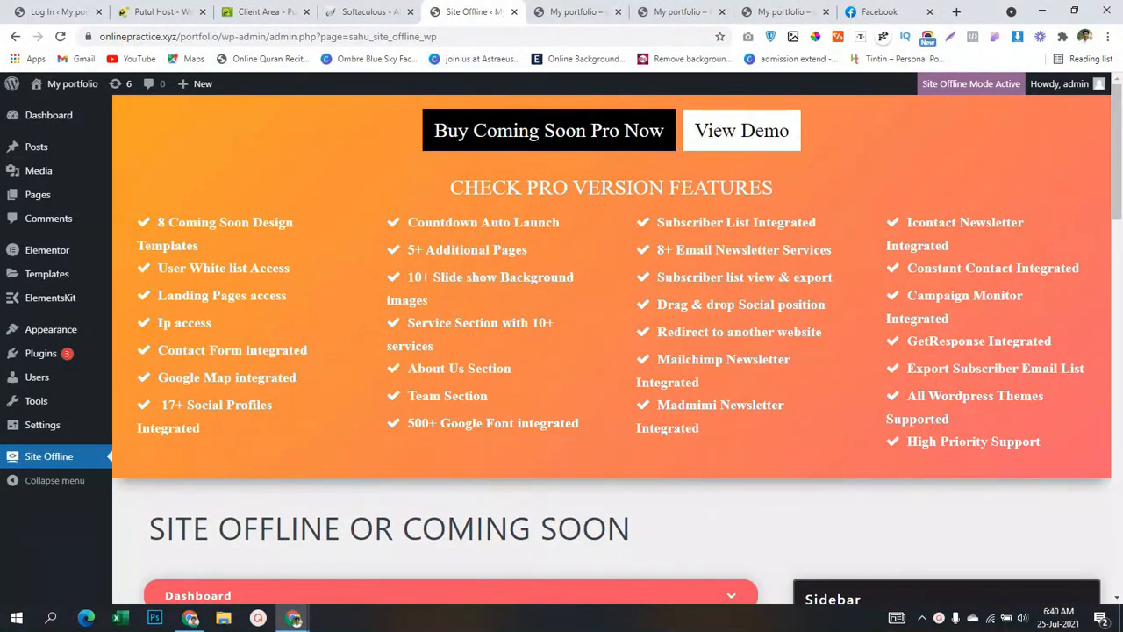
{"action": "mouse_move", "coordinate": [63, 84]}
{"action": "left_click", "coordinate": [49, 108], "text": "ctrl"}
{"action": "key", "text": "ctrl+Tab"}
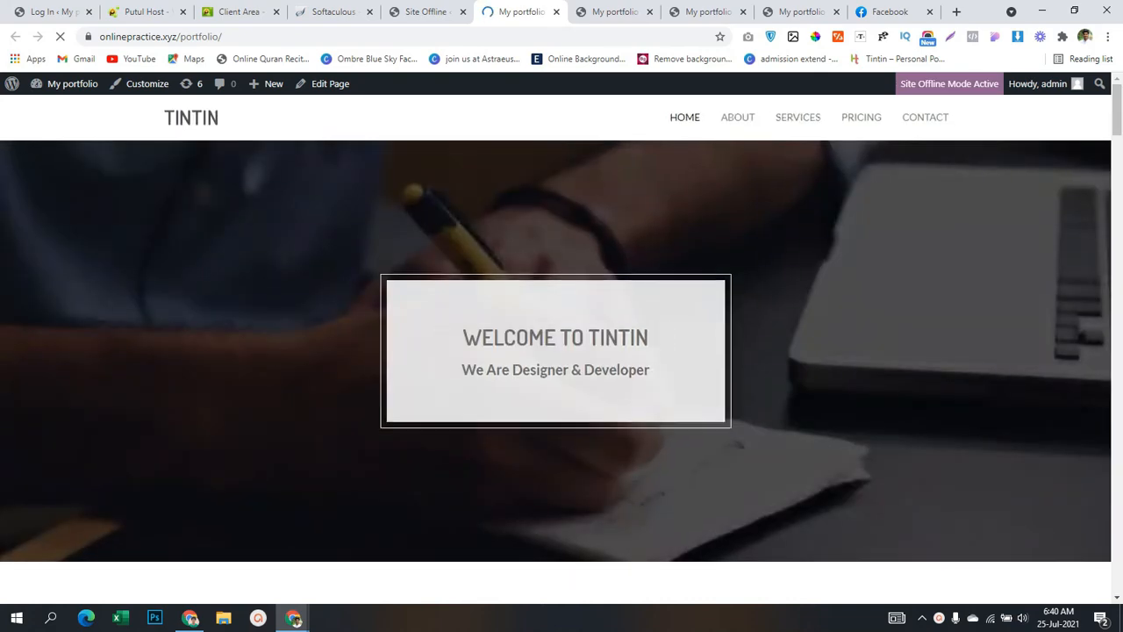
{"action": "scroll", "coordinate": [562, 350], "scroll_direction": "down", "scroll_amount": 15}
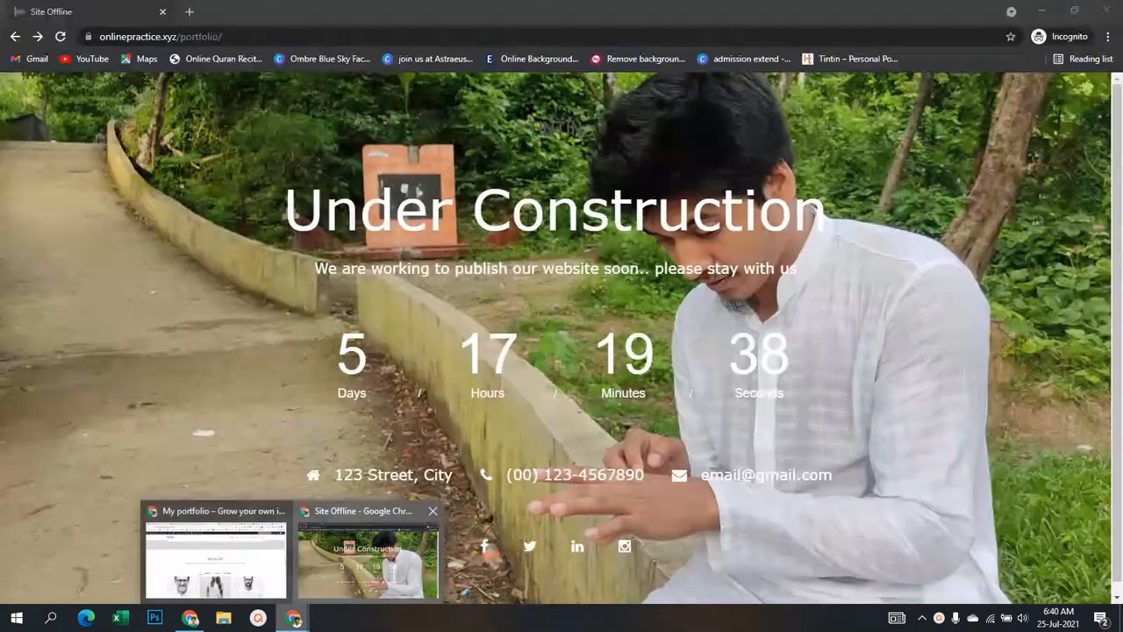
Step: Compare the logged-in homepage with what visitors see on the incognito window's under-construction page
{"action": "left_click", "coordinate": [369, 552]}
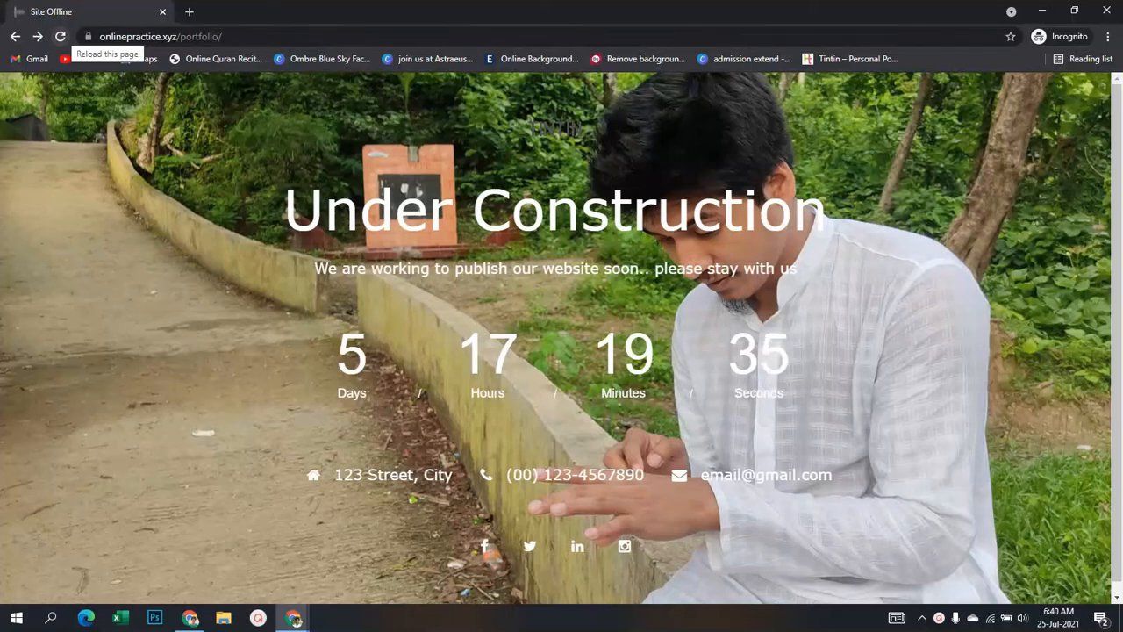
{"action": "scroll", "coordinate": [557, 337], "scroll_direction": "down", "scroll_amount": 1}
{"action": "scroll", "coordinate": [556, 338], "scroll_direction": "up", "scroll_amount": 1}
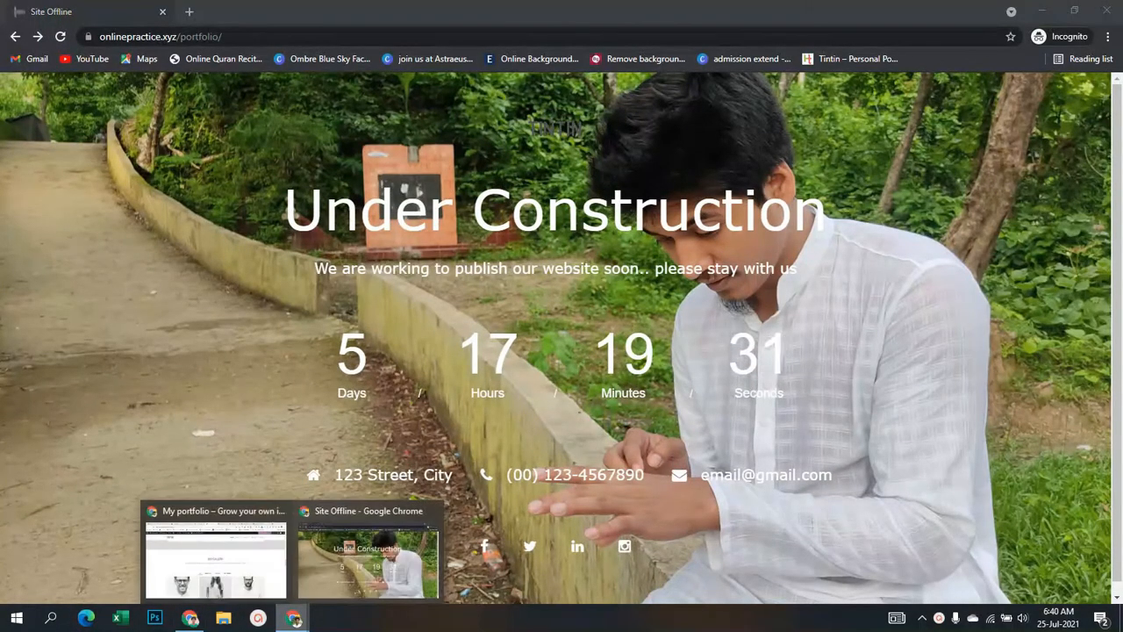
Step: In the Site Offline plugin's Dashboard settings, set Enable Site Offline Mode to Disabled and save the settings
{"action": "left_click", "coordinate": [213, 562]}
{"action": "left_click", "coordinate": [426, 12]}
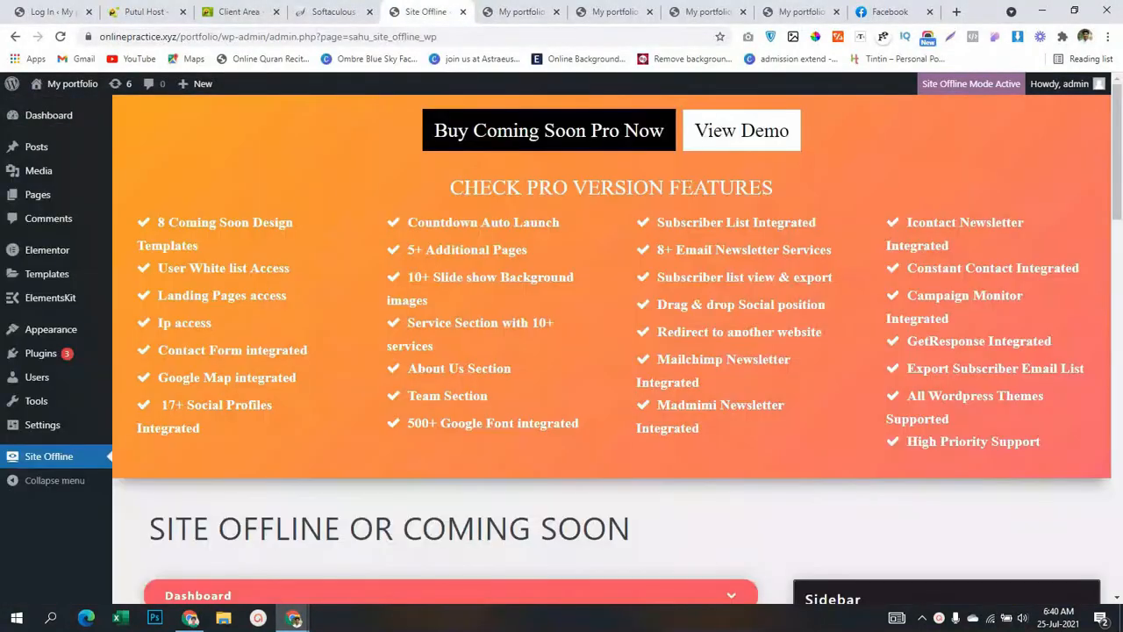
{"action": "key", "text": "F5"}
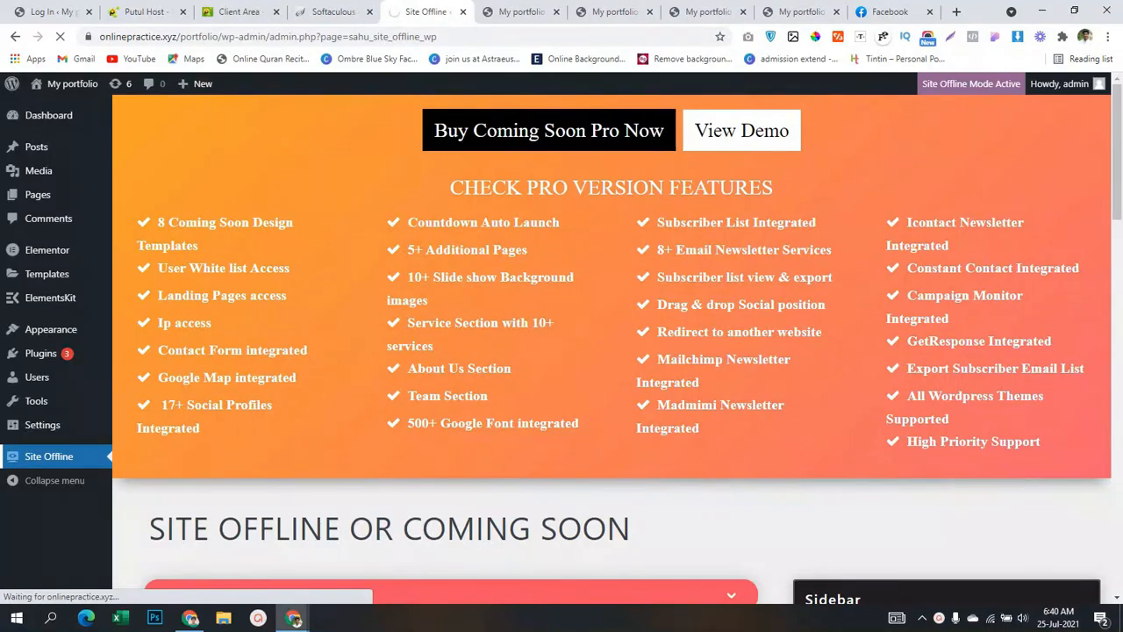
{"action": "scroll", "coordinate": [611, 349], "scroll_direction": "down", "scroll_amount": 6}
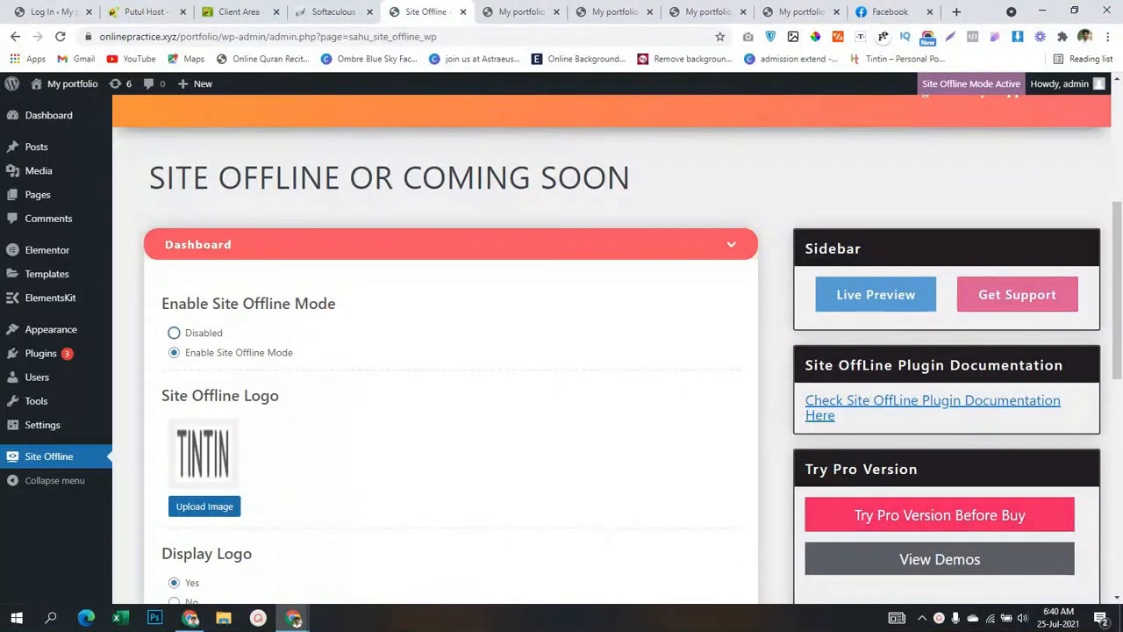
{"action": "scroll", "coordinate": [561, 351], "scroll_direction": "down", "scroll_amount": 10}
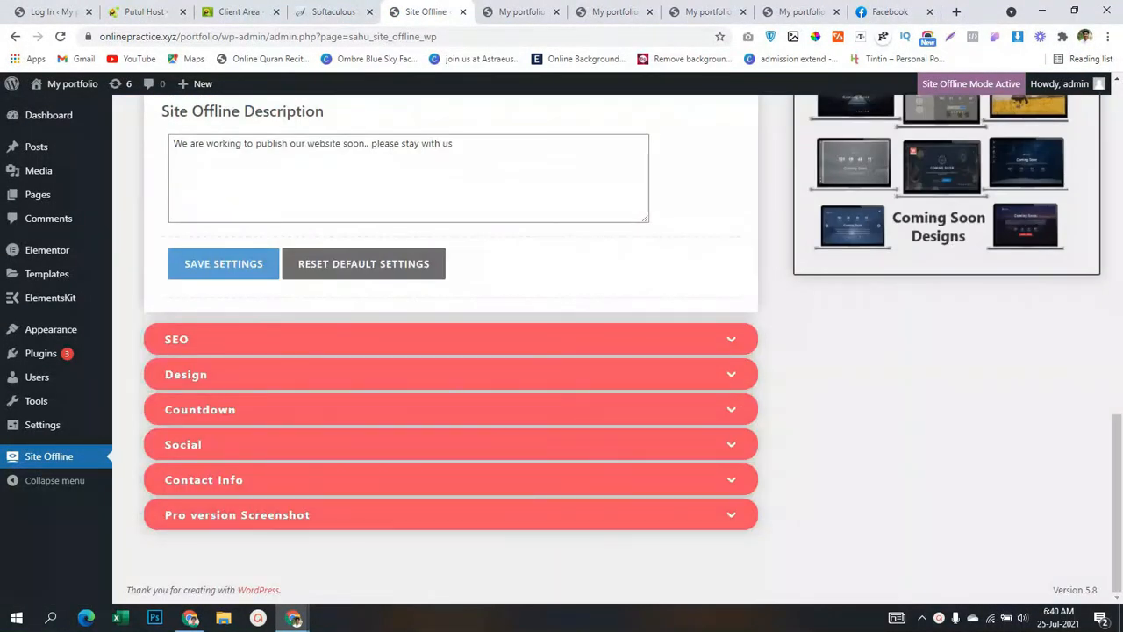
{"action": "left_click", "coordinate": [223, 264]}
{"action": "scroll", "coordinate": [562, 349], "scroll_direction": "up", "scroll_amount": 5}
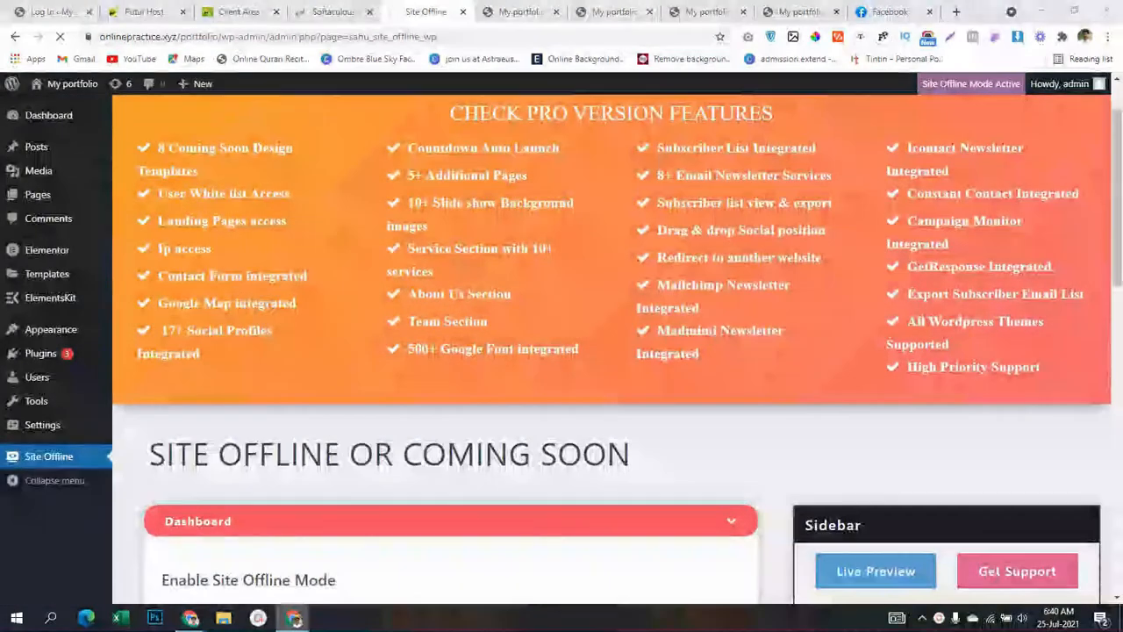
Step: Reload the portfolio site in the incognito window and check the public Tintin homepage down to the location map
{"action": "left_click", "coordinate": [293, 618]}
{"action": "left_click", "coordinate": [366, 558]}
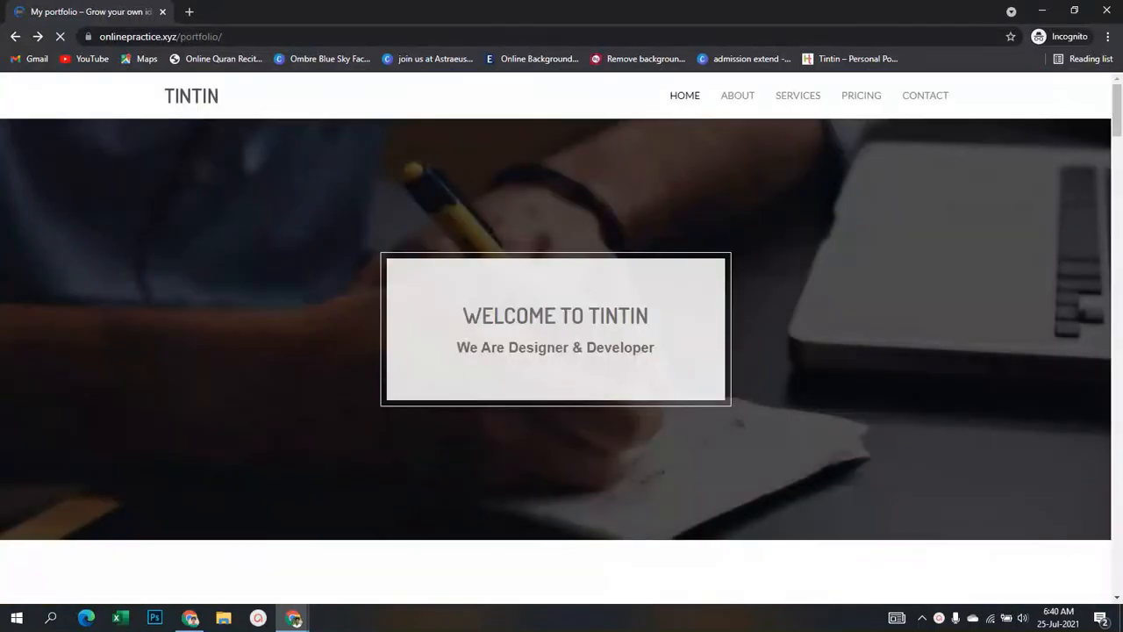
{"action": "scroll", "coordinate": [562, 338], "scroll_direction": "down", "scroll_amount": 15}
{"action": "scroll", "coordinate": [561, 351], "scroll_direction": "down", "scroll_amount": 10}
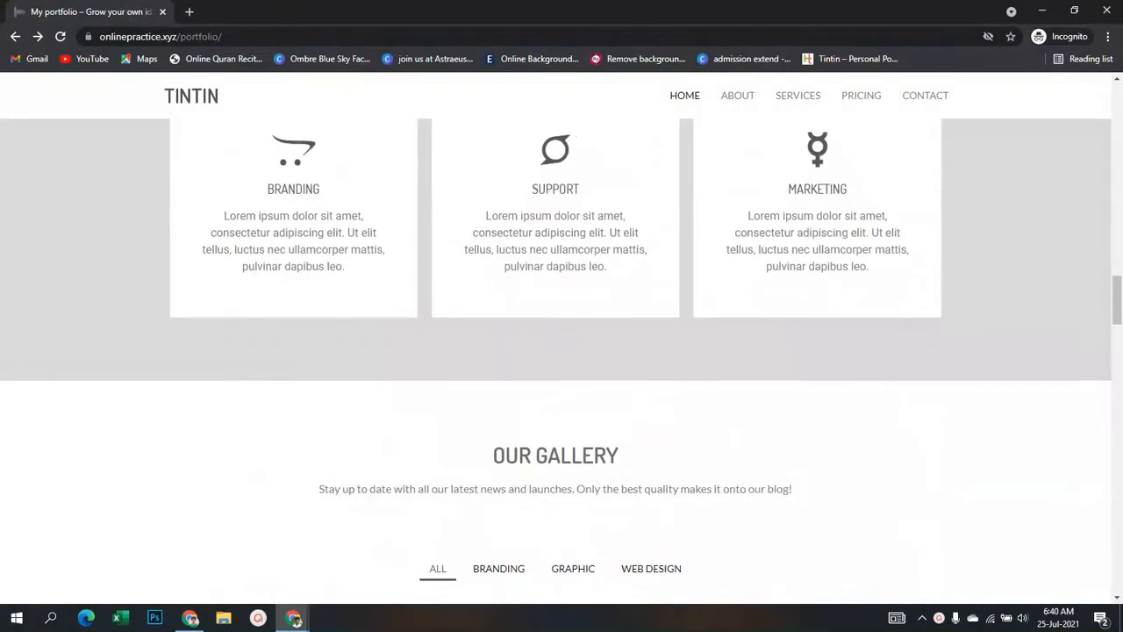
{"action": "scroll", "coordinate": [561, 351], "scroll_direction": "down", "scroll_amount": 8}
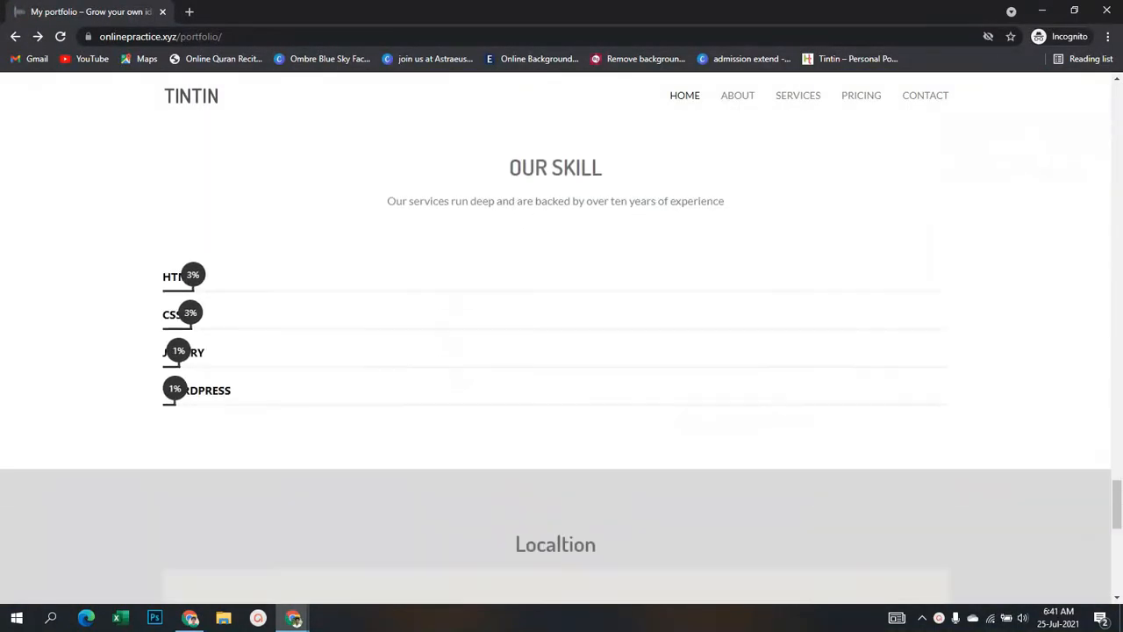
{"action": "scroll", "coordinate": [561, 351], "scroll_direction": "up", "scroll_amount": 4}
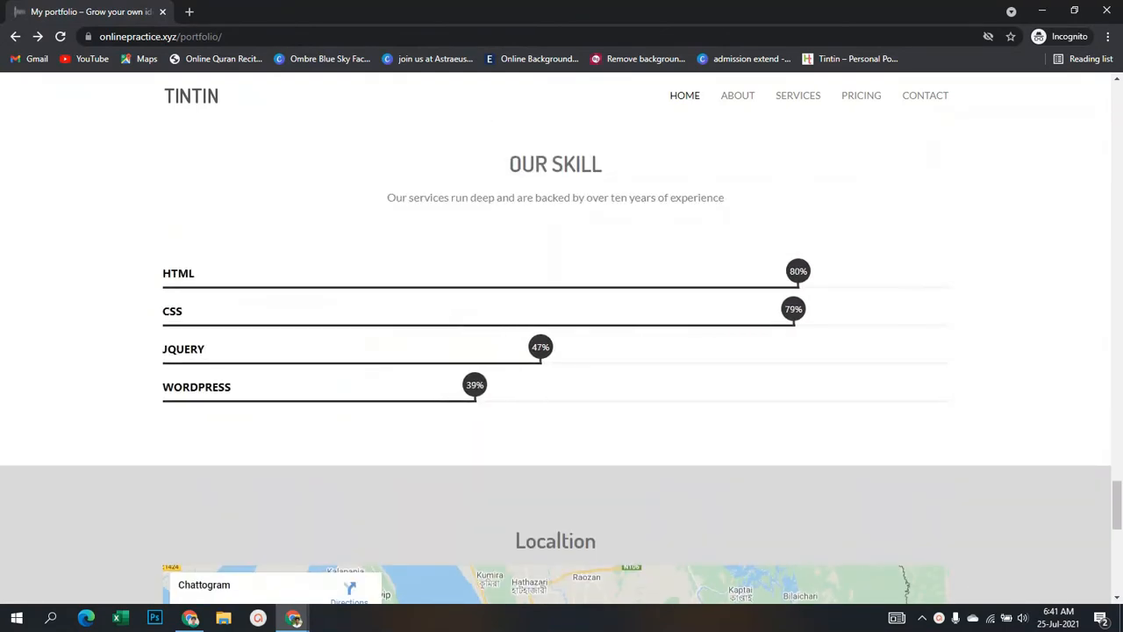
{"action": "scroll", "coordinate": [562, 350], "scroll_direction": "down", "scroll_amount": 4}
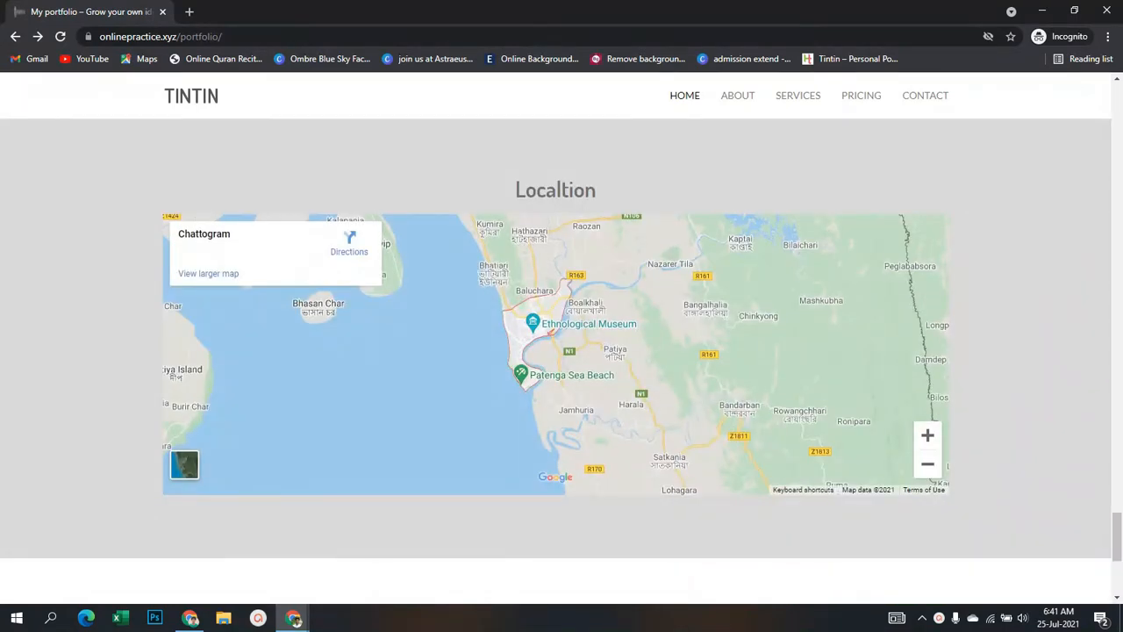
Step: Return to the logged-in browser window and look through the Tintin homepage down to the Get in Touch form
{"action": "left_click", "coordinate": [294, 618]}
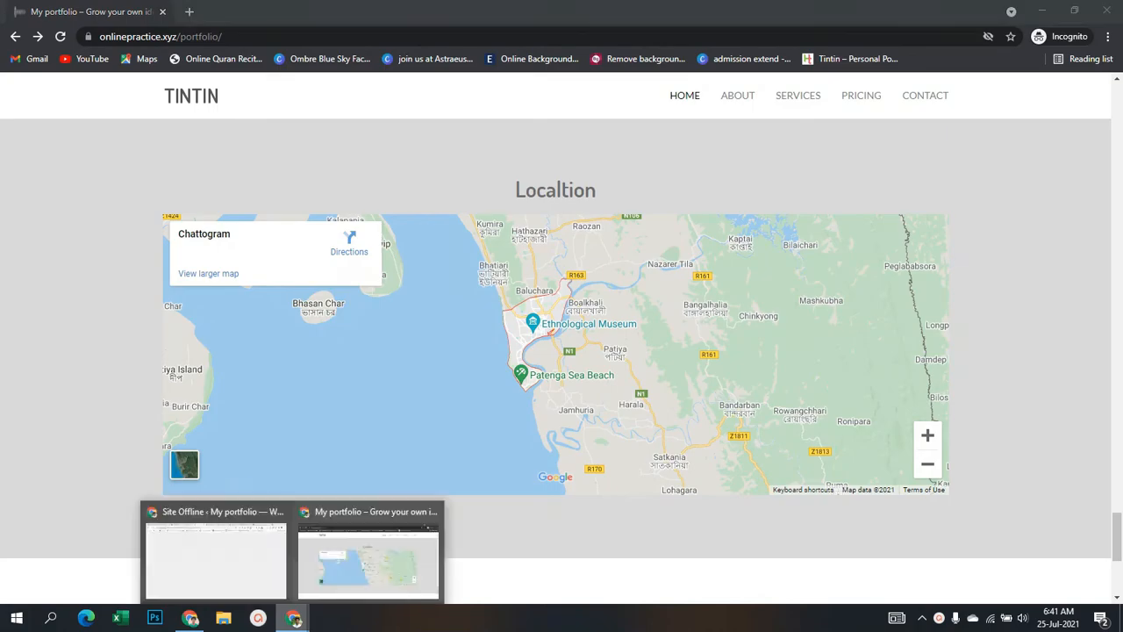
{"action": "left_click", "coordinate": [215, 553]}
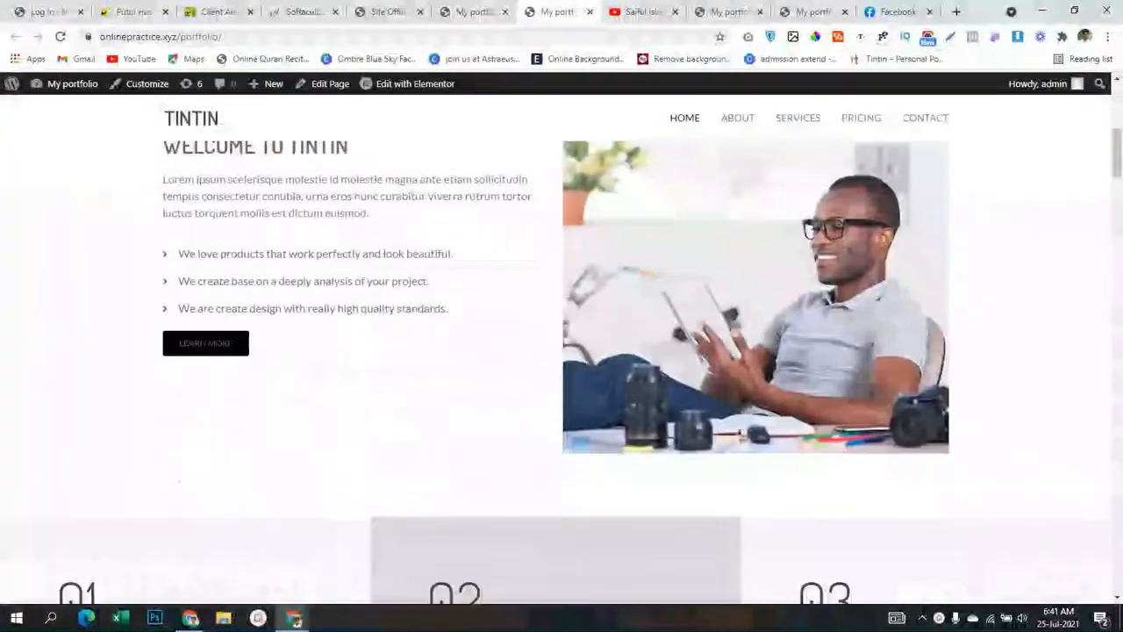
{"action": "scroll", "coordinate": [562, 351], "scroll_direction": "down", "scroll_amount": 5}
{"action": "scroll", "coordinate": [562, 351], "scroll_direction": "down", "scroll_amount": 15}
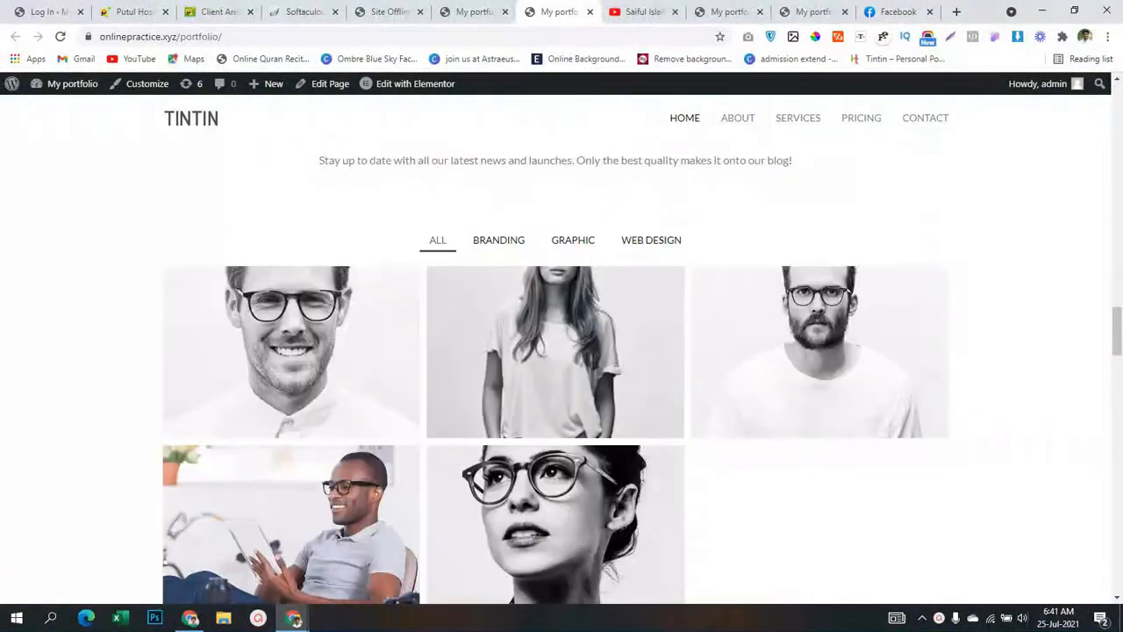
{"action": "scroll", "coordinate": [561, 351], "scroll_direction": "down", "scroll_amount": 15}
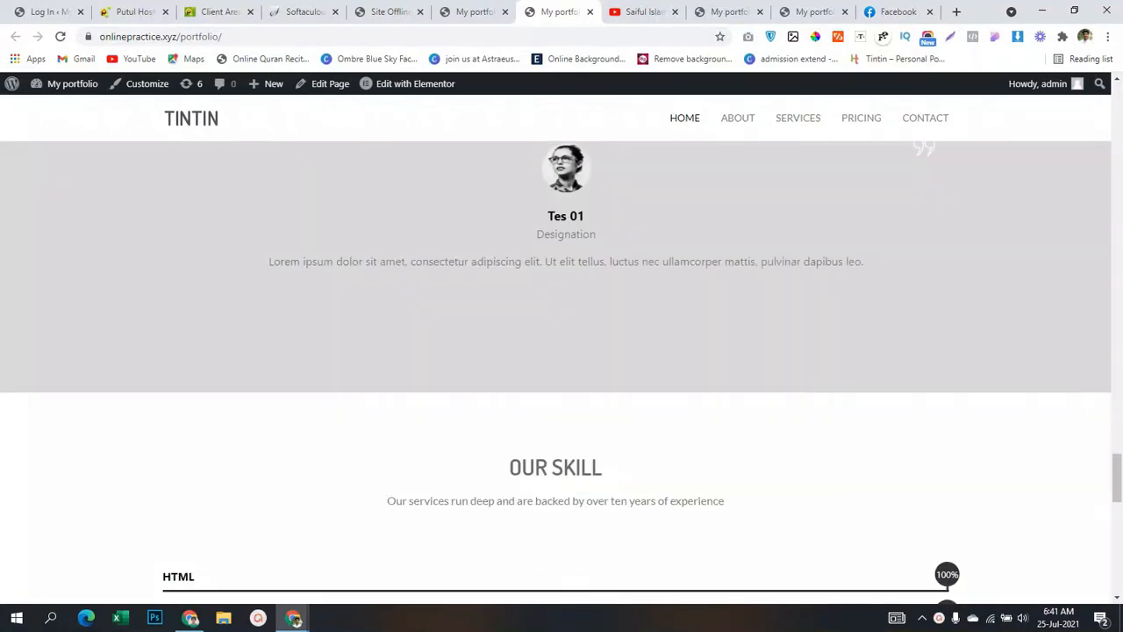
{"action": "scroll", "coordinate": [562, 351], "scroll_direction": "down", "scroll_amount": 5}
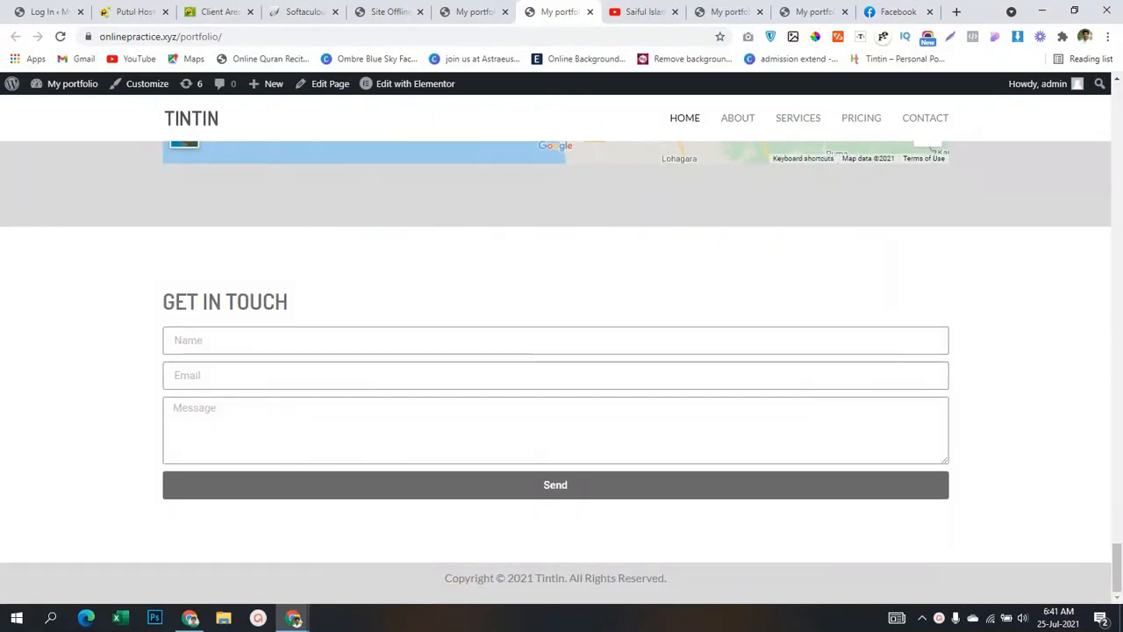
Step: Look over the YouTube channel's uploads, and review the team and pricing sections of the Tintin homepage
{"action": "left_click", "coordinate": [645, 11]}
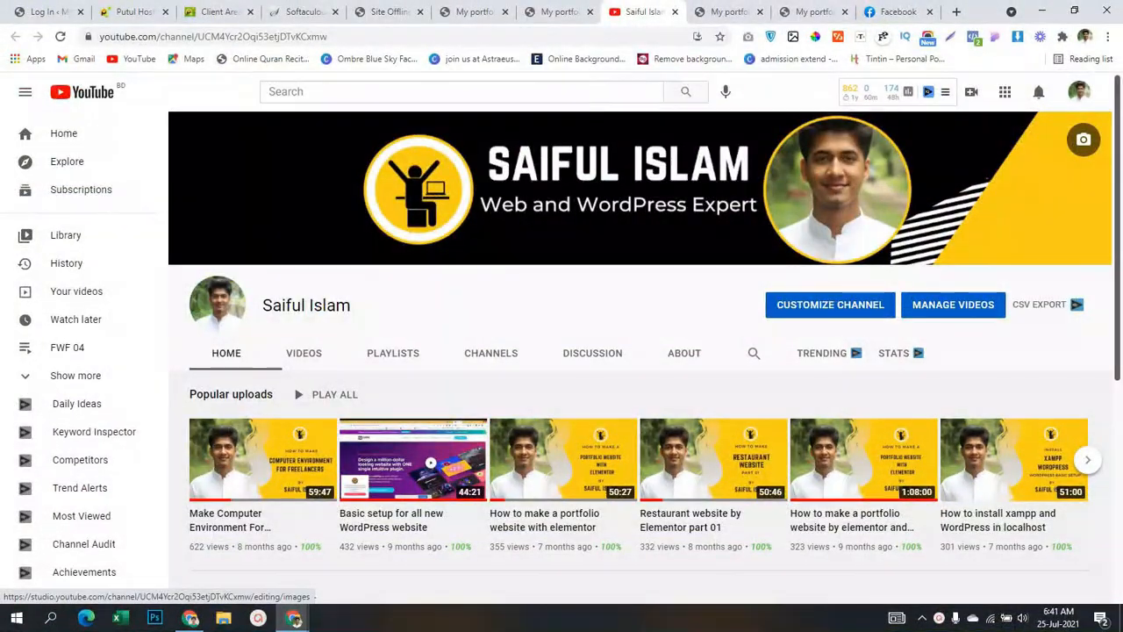
{"action": "scroll", "coordinate": [263, 377], "scroll_direction": "down", "scroll_amount": 3}
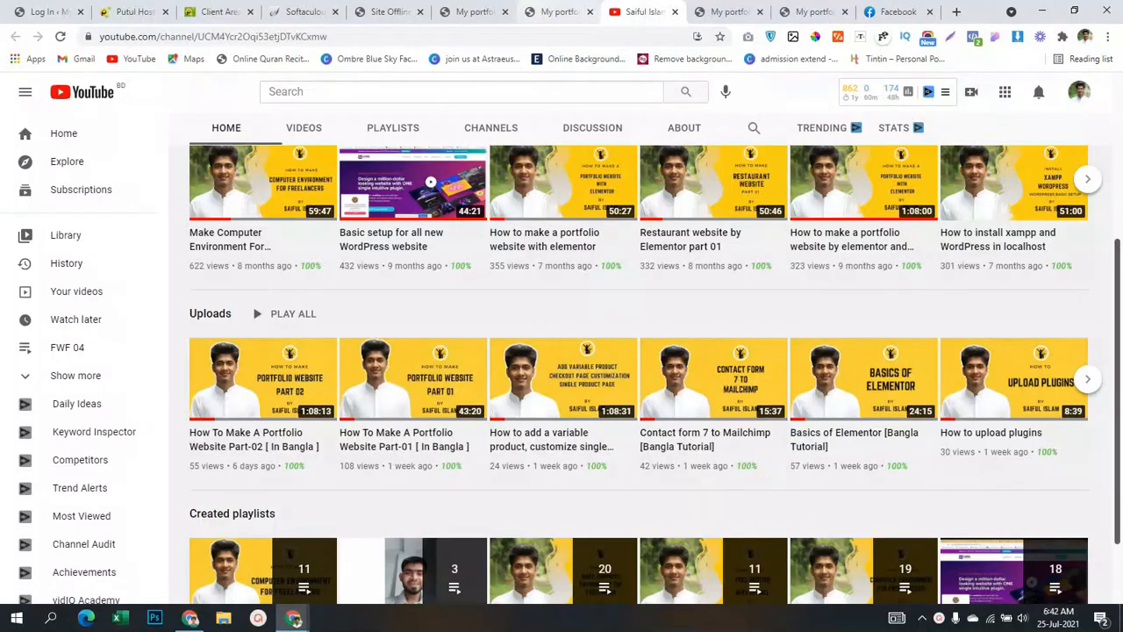
{"action": "left_click", "coordinate": [552, 12]}
{"action": "scroll", "coordinate": [562, 351], "scroll_direction": "up", "scroll_amount": 20}
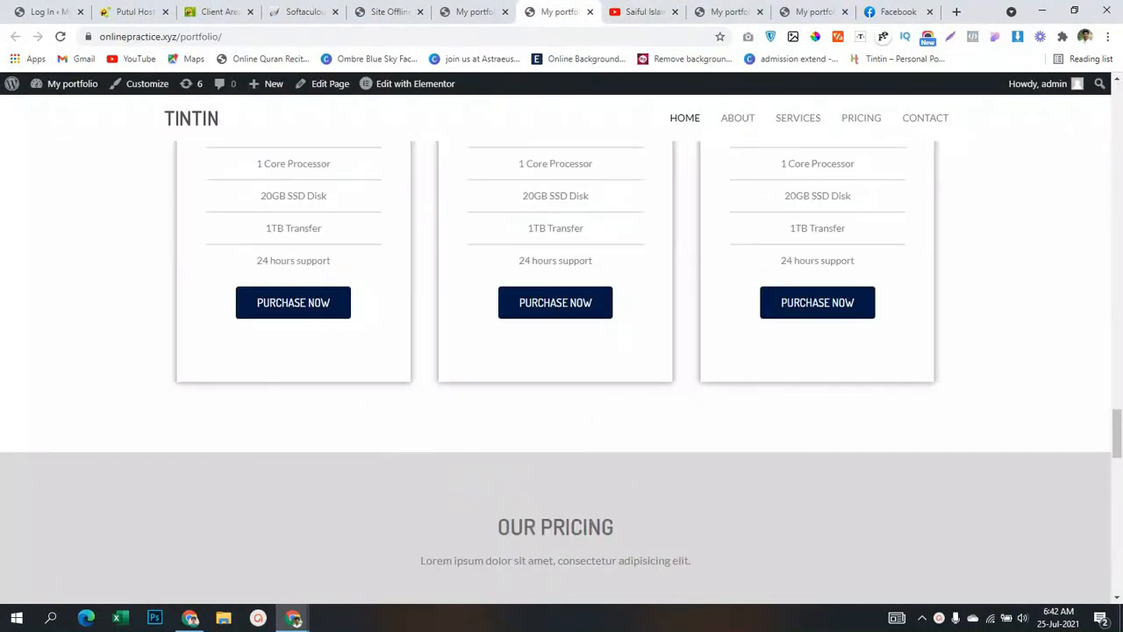
{"action": "scroll", "coordinate": [561, 351], "scroll_direction": "up", "scroll_amount": 20}
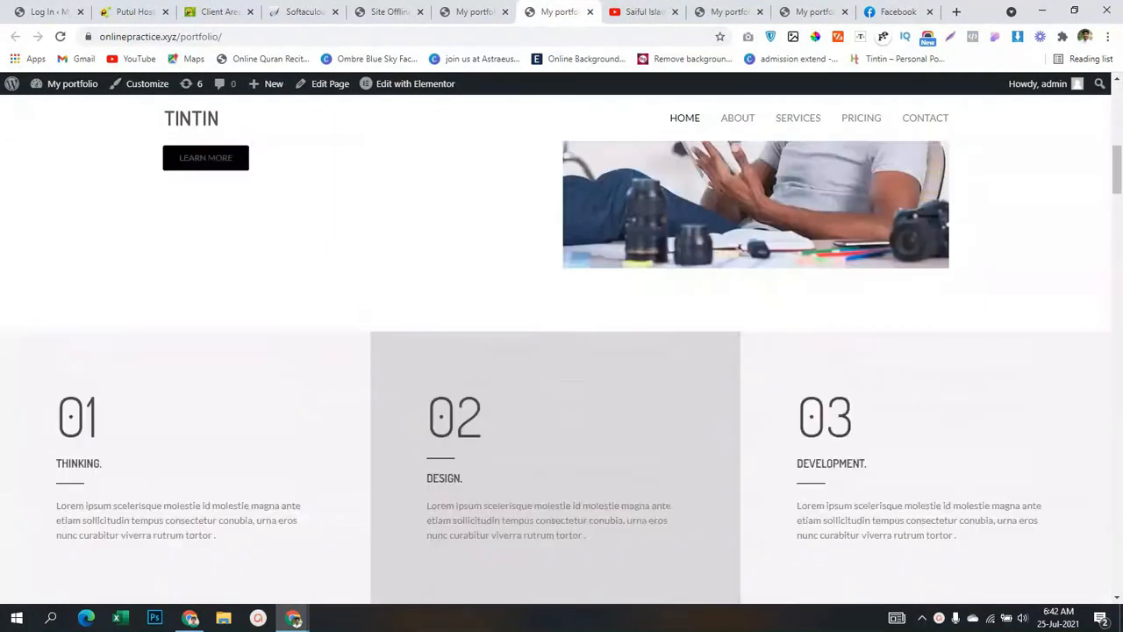
{"action": "scroll", "coordinate": [562, 351], "scroll_direction": "down", "scroll_amount": 15}
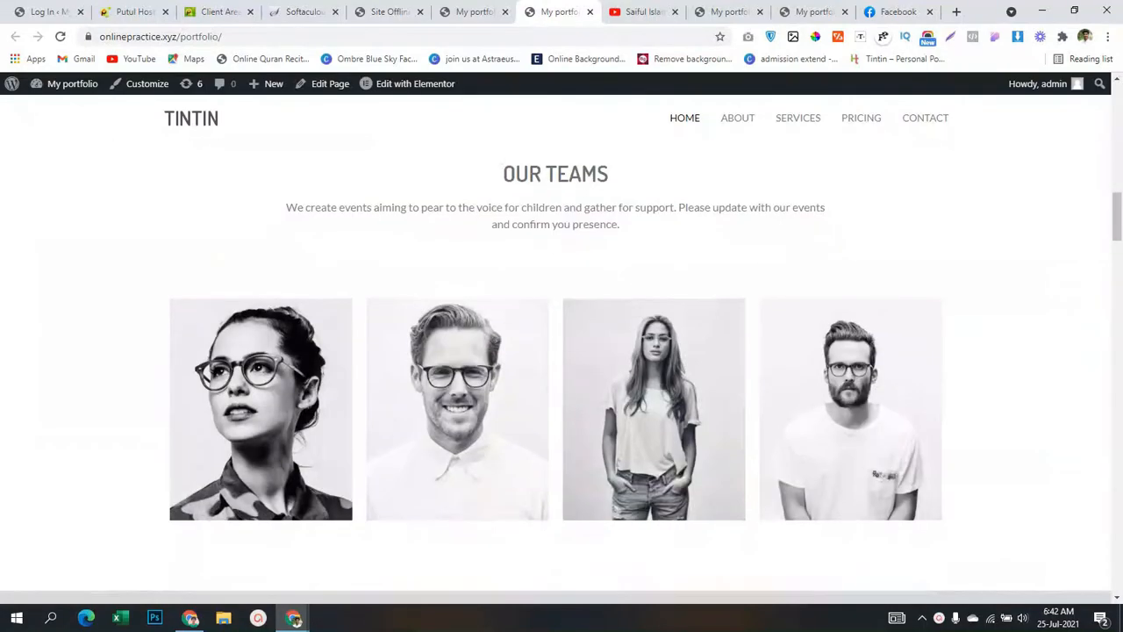
{"action": "scroll", "coordinate": [562, 351], "scroll_direction": "down", "scroll_amount": 10}
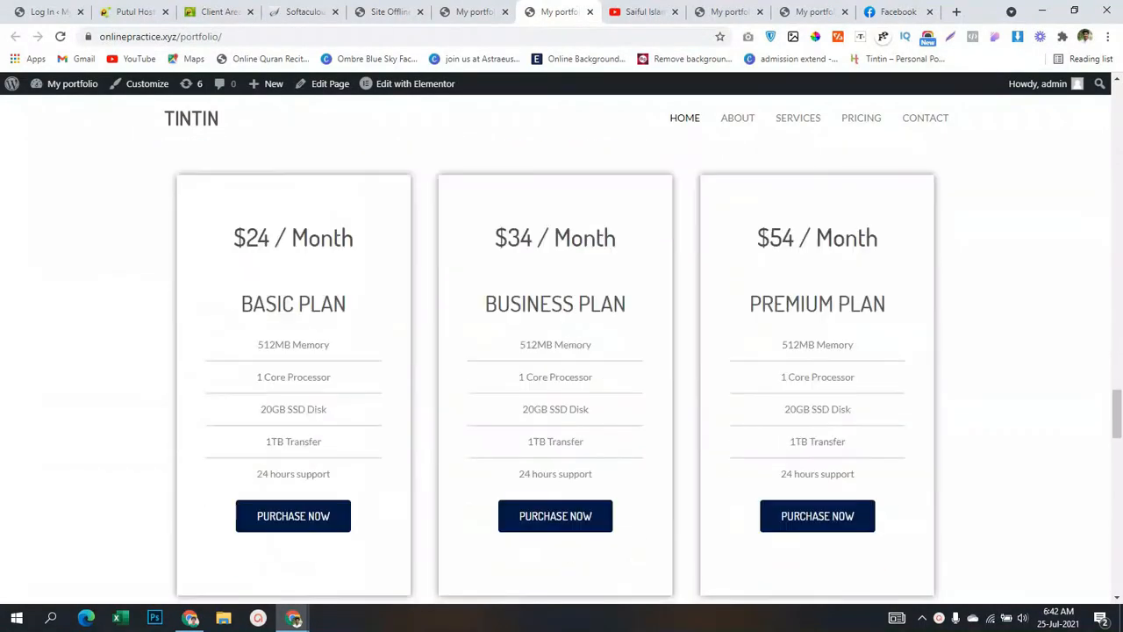
Step: Browse the uploads and created playlists on the YouTube channel's home page
{"action": "left_click", "coordinate": [644, 12]}
{"action": "scroll", "coordinate": [842, 272], "scroll_direction": "down", "scroll_amount": 1}
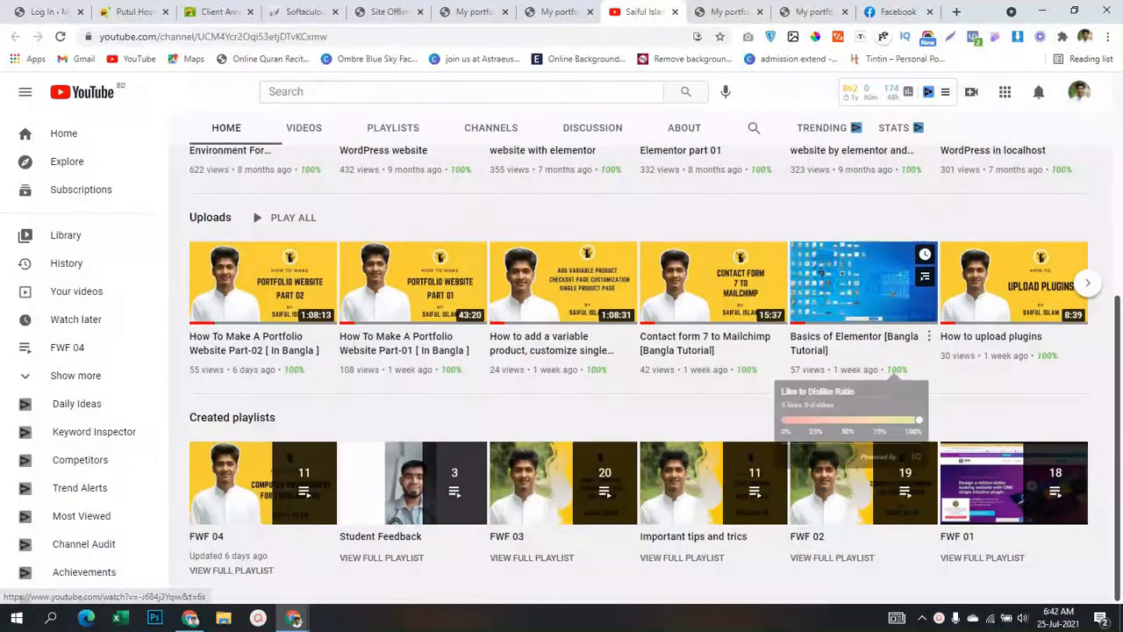
{"action": "scroll", "coordinate": [891, 370], "scroll_direction": "up", "scroll_amount": 3}
{"action": "scroll", "coordinate": [896, 370], "scroll_direction": "down", "scroll_amount": 3}
{"action": "mouse_move", "coordinate": [596, 369]}
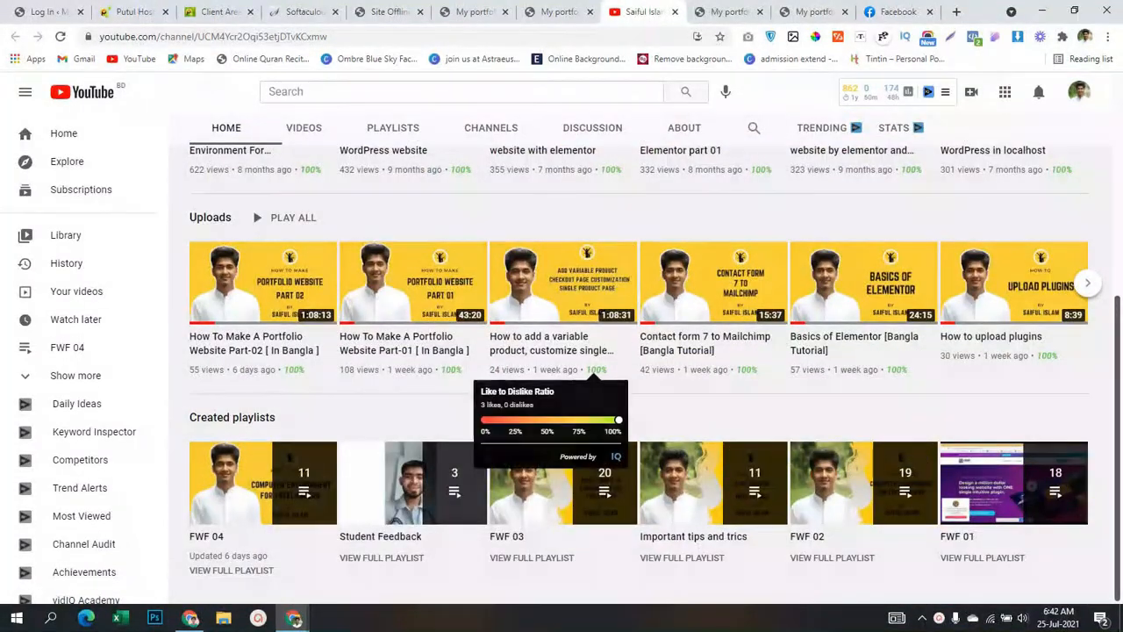
{"action": "scroll", "coordinate": [596, 369], "scroll_direction": "up", "scroll_amount": 3}
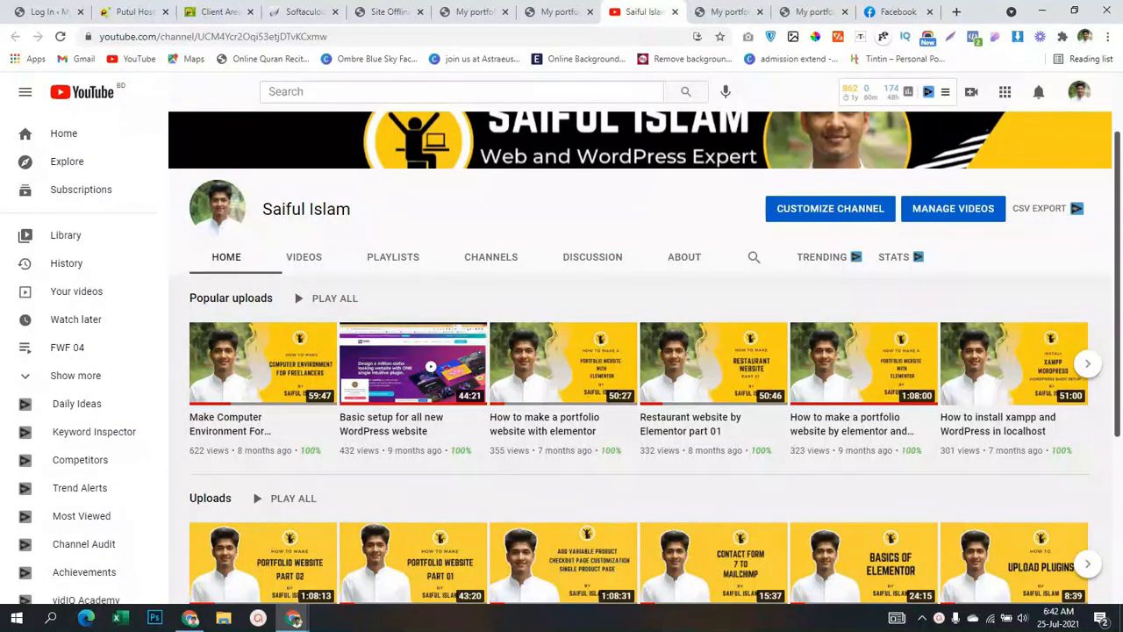
Step: Look back through the Tintin homepage from the pricing plans up to the welcome banner
{"action": "left_click", "coordinate": [559, 12]}
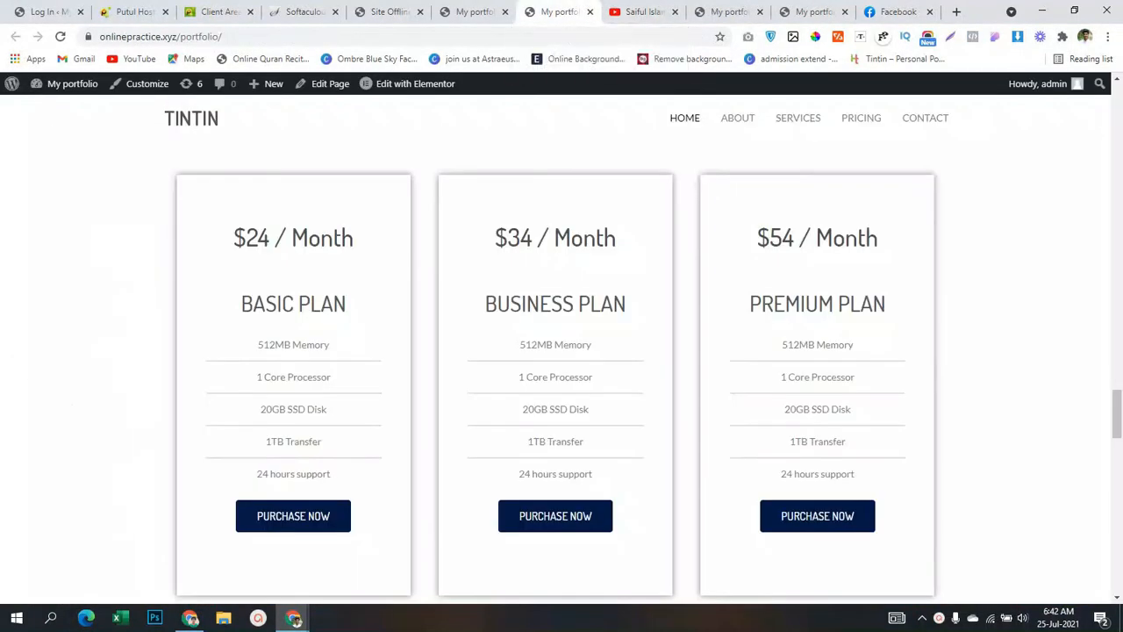
{"action": "scroll", "coordinate": [654, 255], "scroll_direction": "up", "scroll_amount": 20}
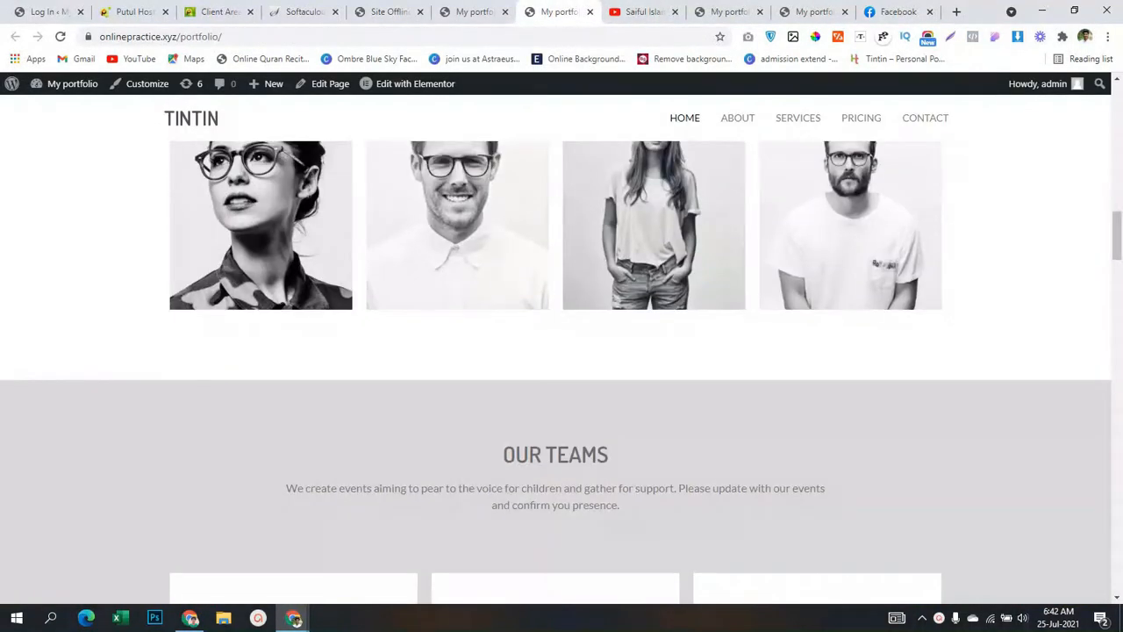
{"action": "mouse_move", "coordinate": [654, 255]}
{"action": "scroll", "coordinate": [1048, 516], "scroll_direction": "down", "scroll_amount": 3}
{"action": "scroll", "coordinate": [1051, 510], "scroll_direction": "up", "scroll_amount": 2}
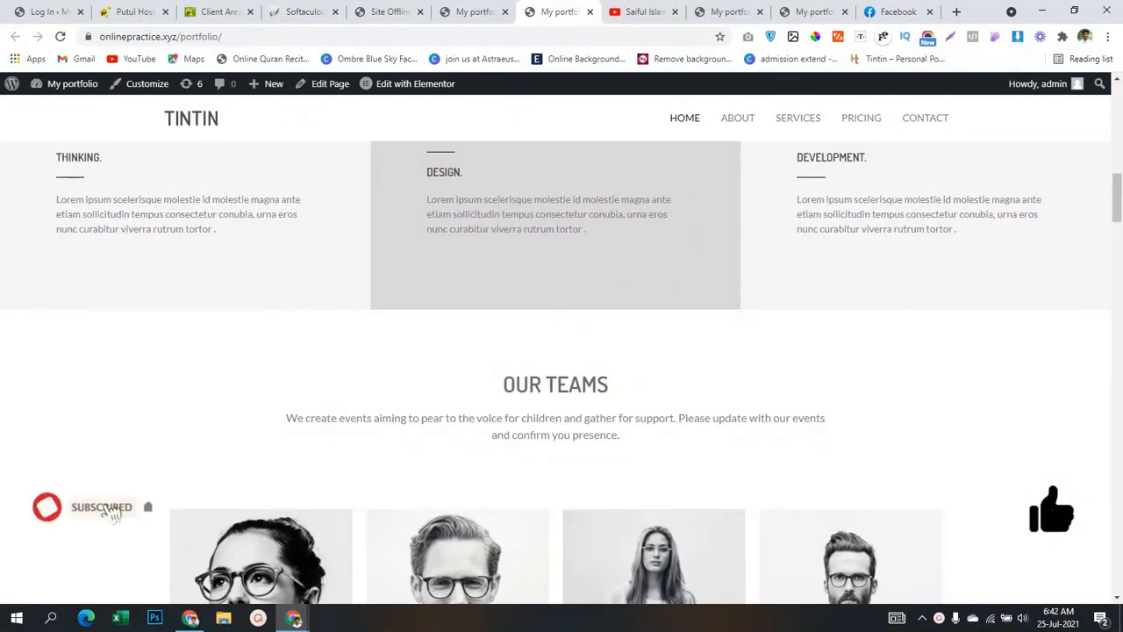
{"action": "scroll", "coordinate": [561, 351], "scroll_direction": "up", "scroll_amount": 10}
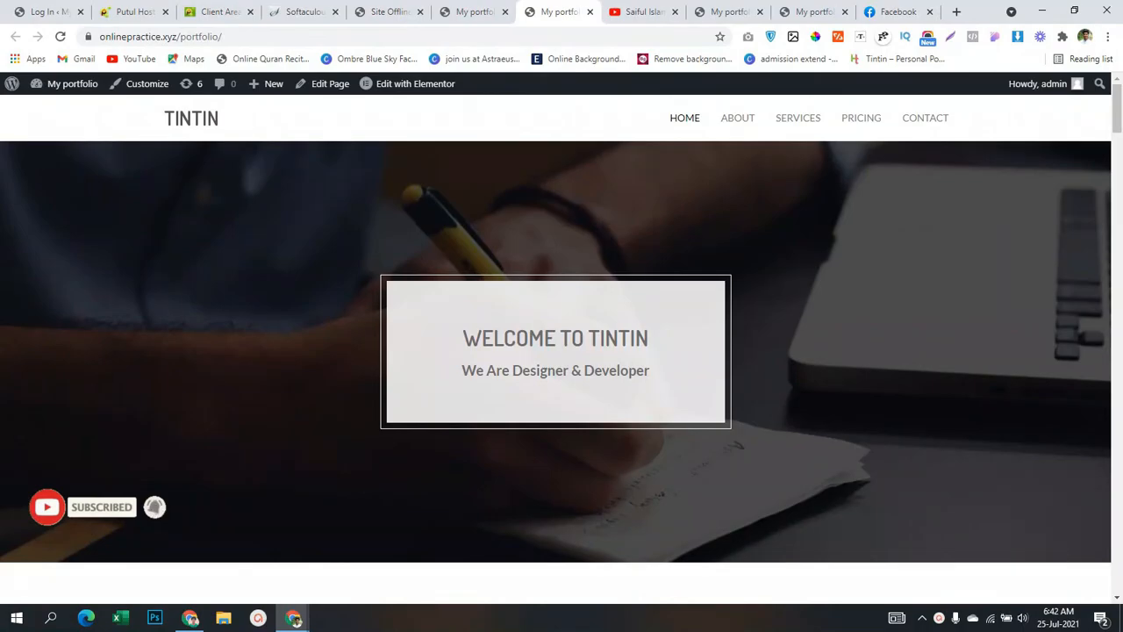